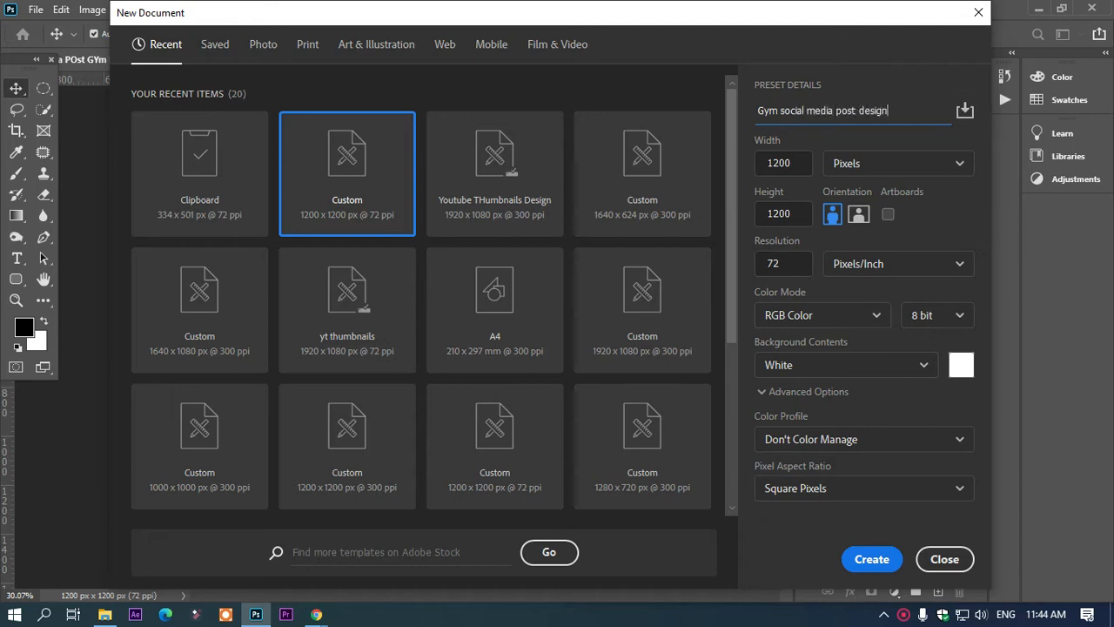
Step: Create the 1200 x 1200 px document "Gym social media post design" and bring the cut-out woman into it from the other open document
key(Return)
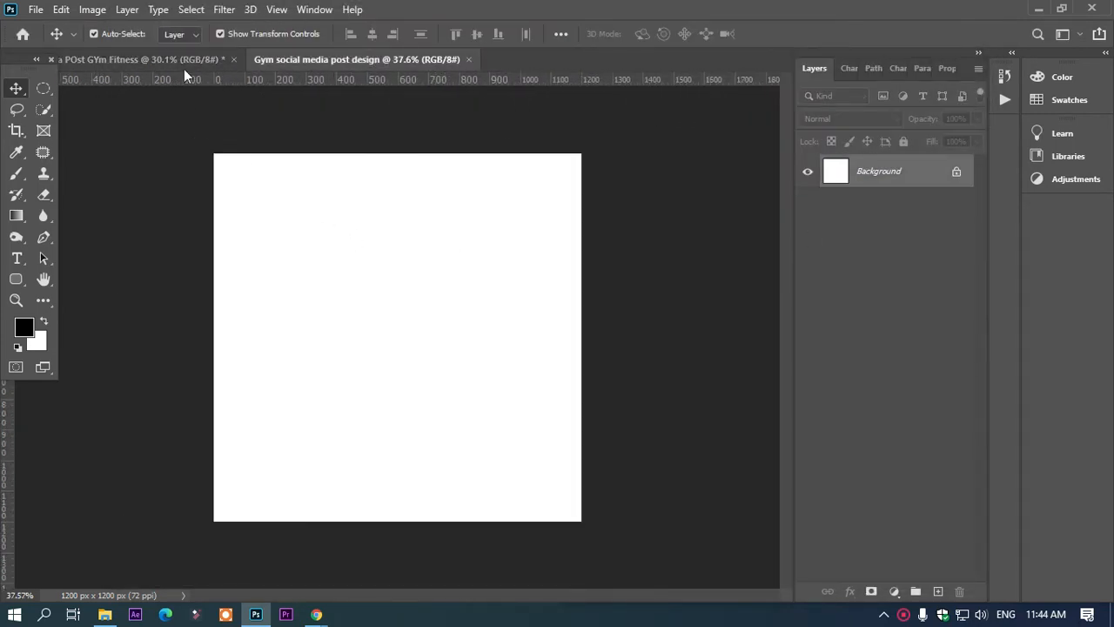
click(179, 59)
drag(398, 296, 357, 320)
Step: Scale the cut-out woman to about 126.5% and place her slightly left of the canvas centre, with her legs running off the lower edge
drag(490, 299, 525, 445)
drag(413, 418, 346, 393)
drag(448, 399, 493, 404)
drag(384, 398, 368, 373)
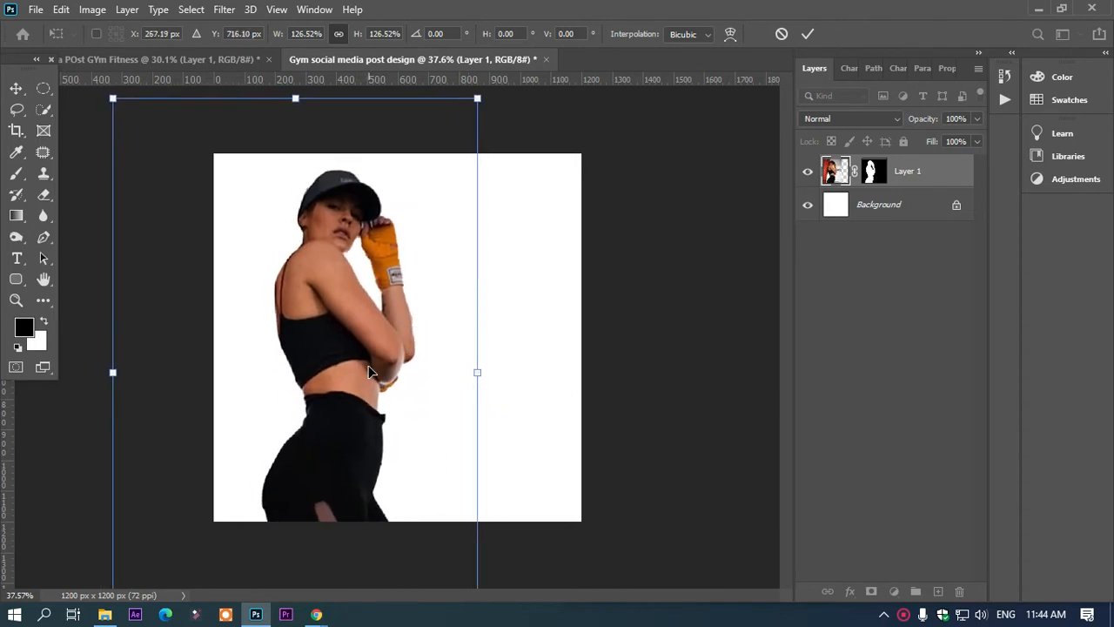
key(Return)
click(363, 336)
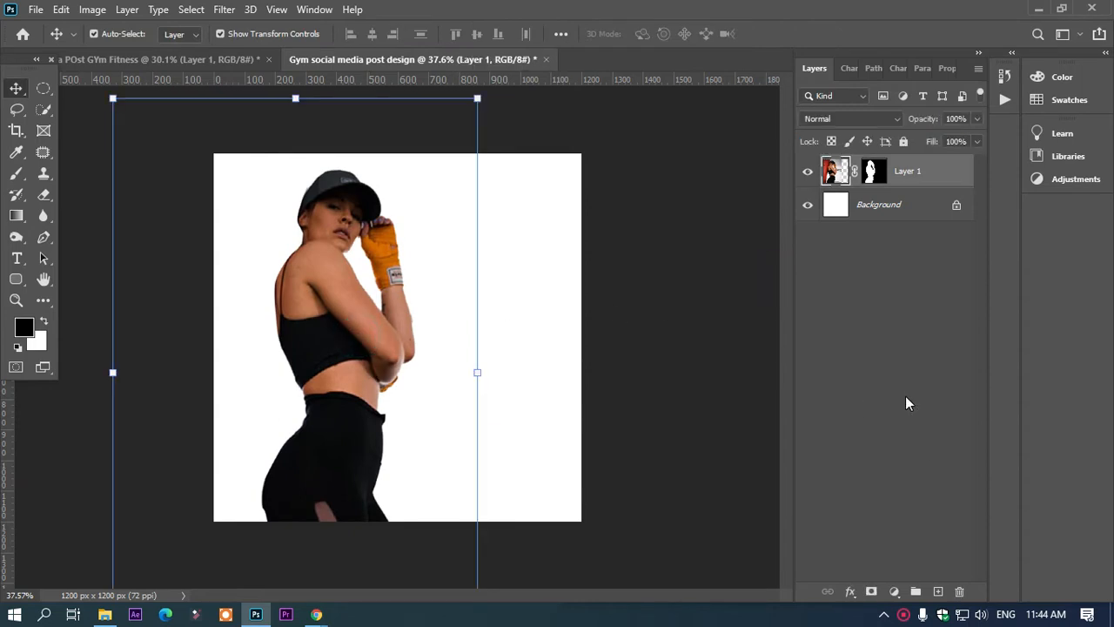
Step: Add a Color Balance adjustment above the woman with midtones Cyan-Red -64, Magenta-Green -1 and Yellow-Blue +39
click(894, 591)
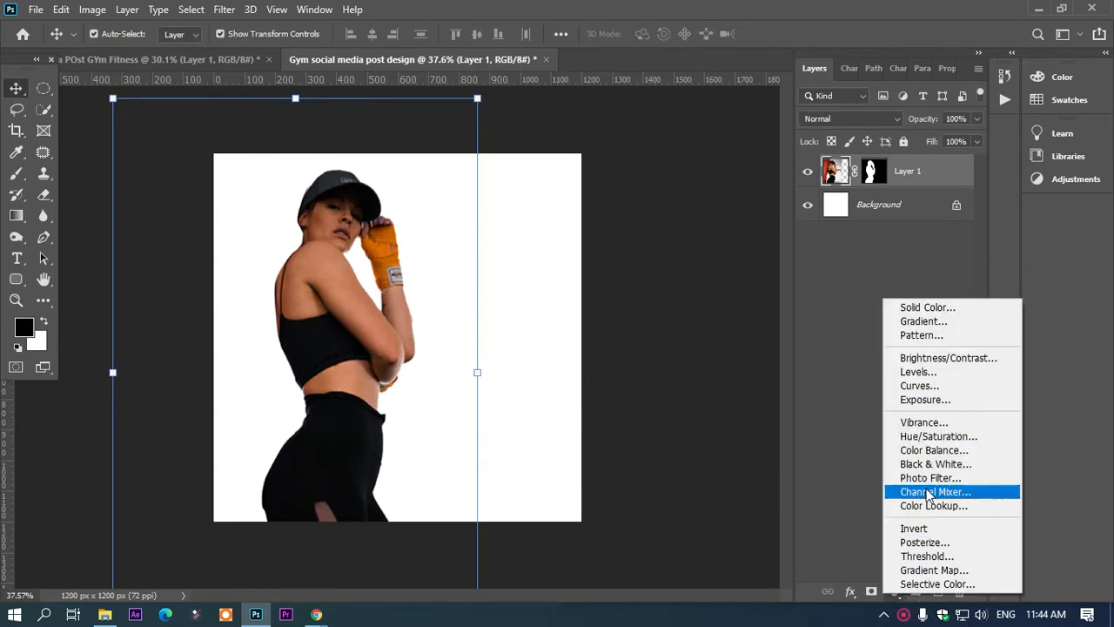
click(936, 450)
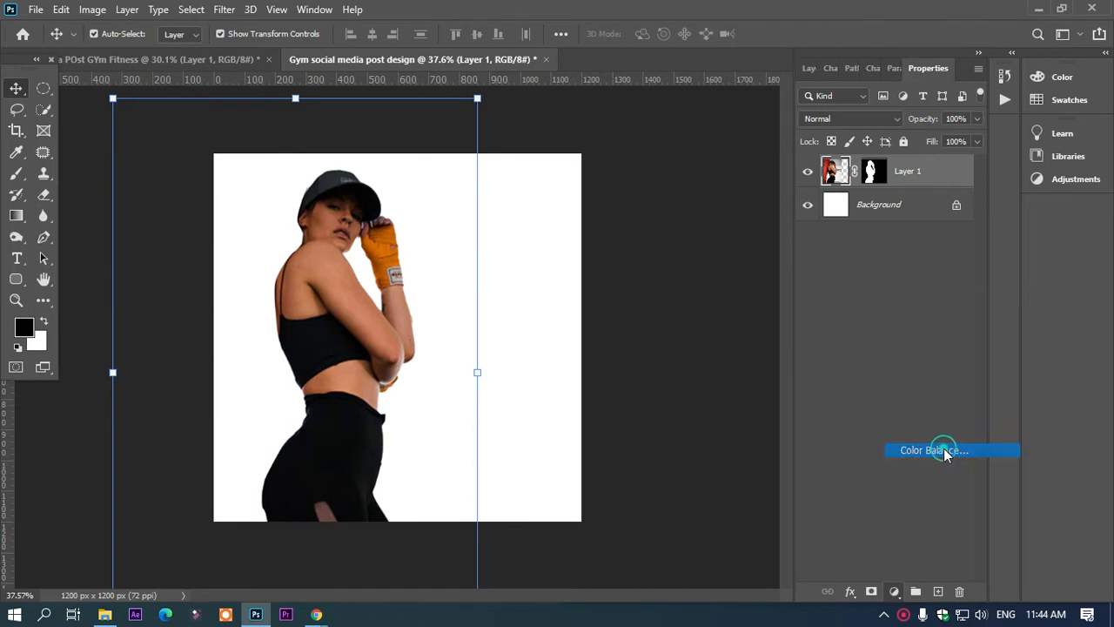
drag(866, 157, 827, 167)
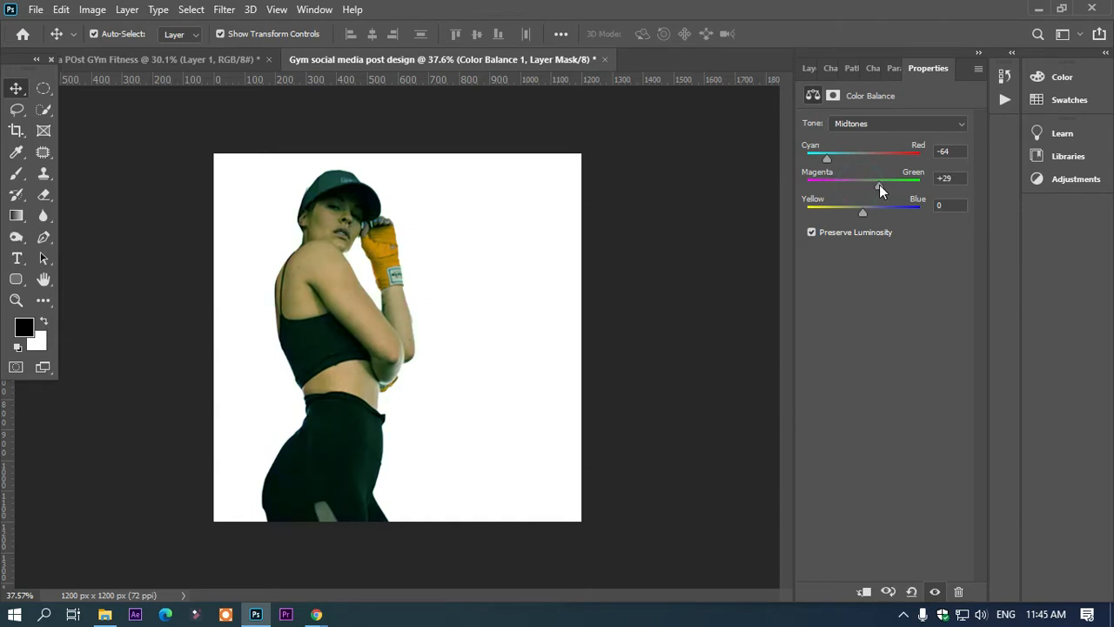
drag(870, 211, 886, 217)
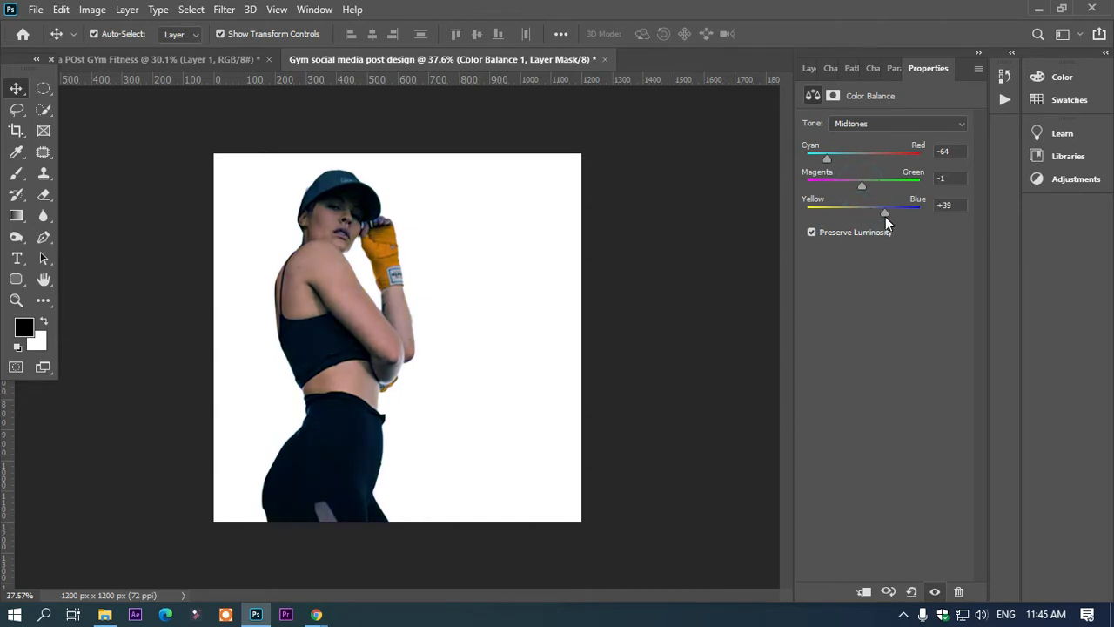
click(724, 239)
click(17, 88)
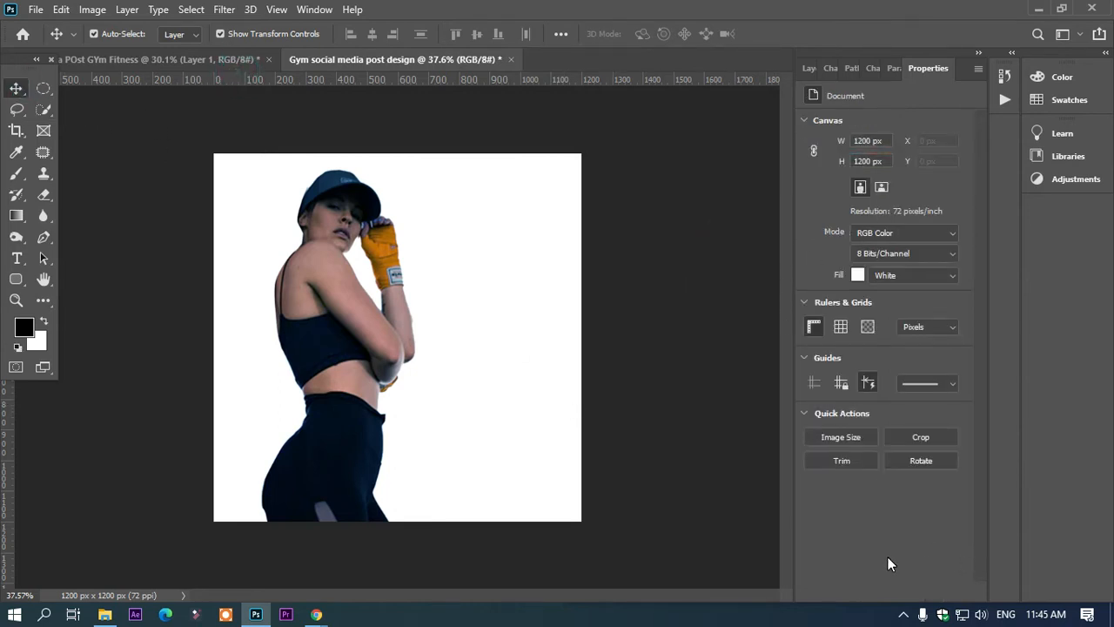
key(F7)
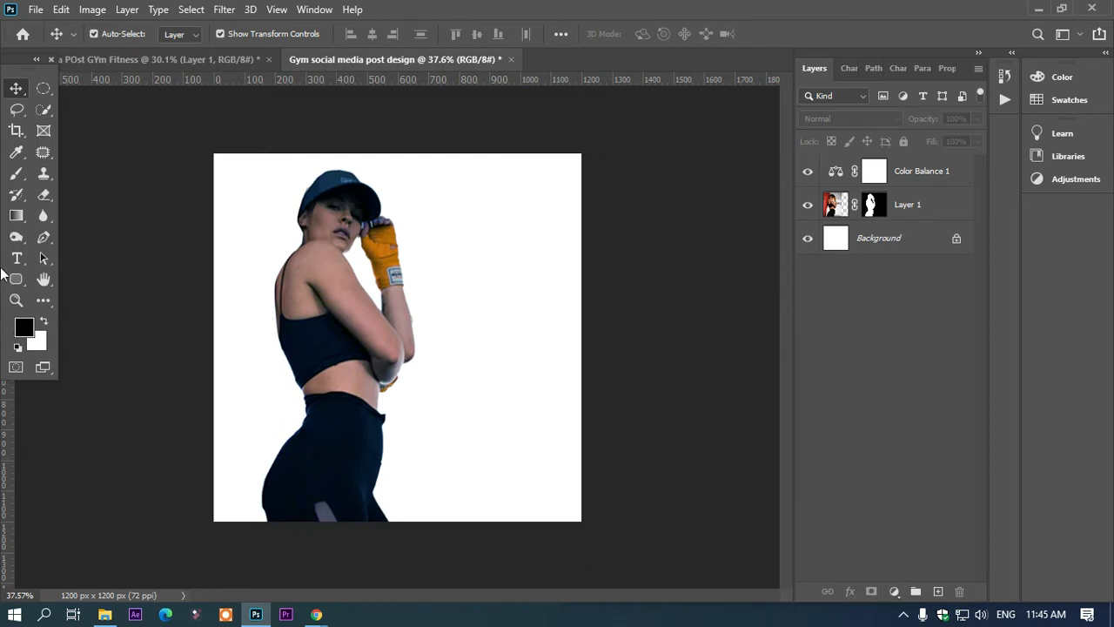
Step: Convert the locked Background into a regular layer with the default name Layer 0
click(480, 462)
double_click(928, 244)
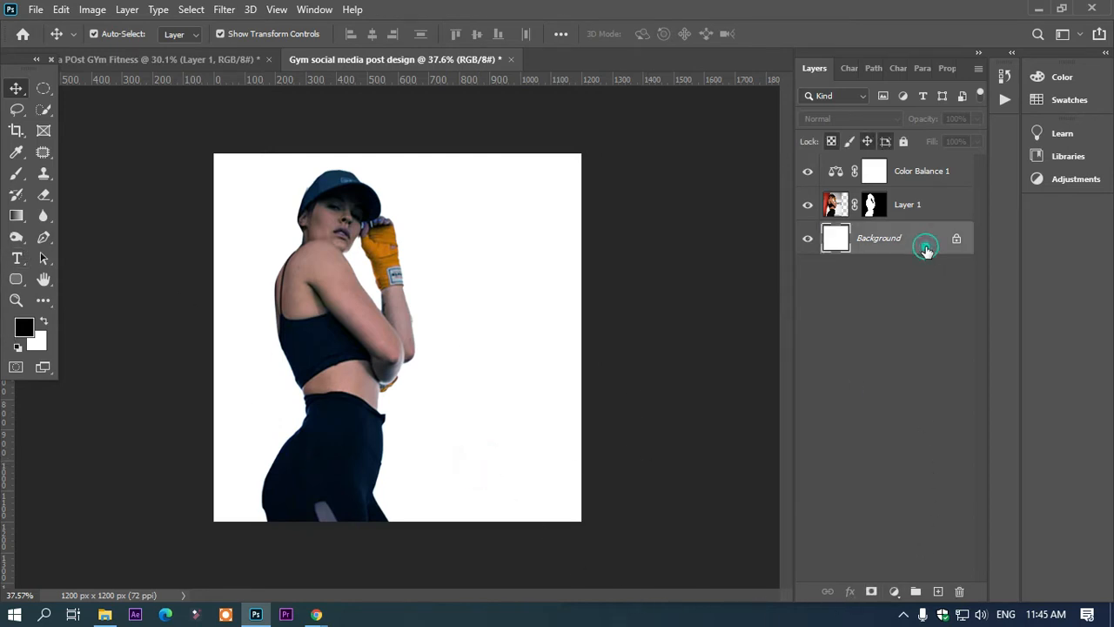
click(680, 172)
Step: Add a Gradient Overlay to Layer 0 using the Blue_27 preset from the Blues group
click(849, 592)
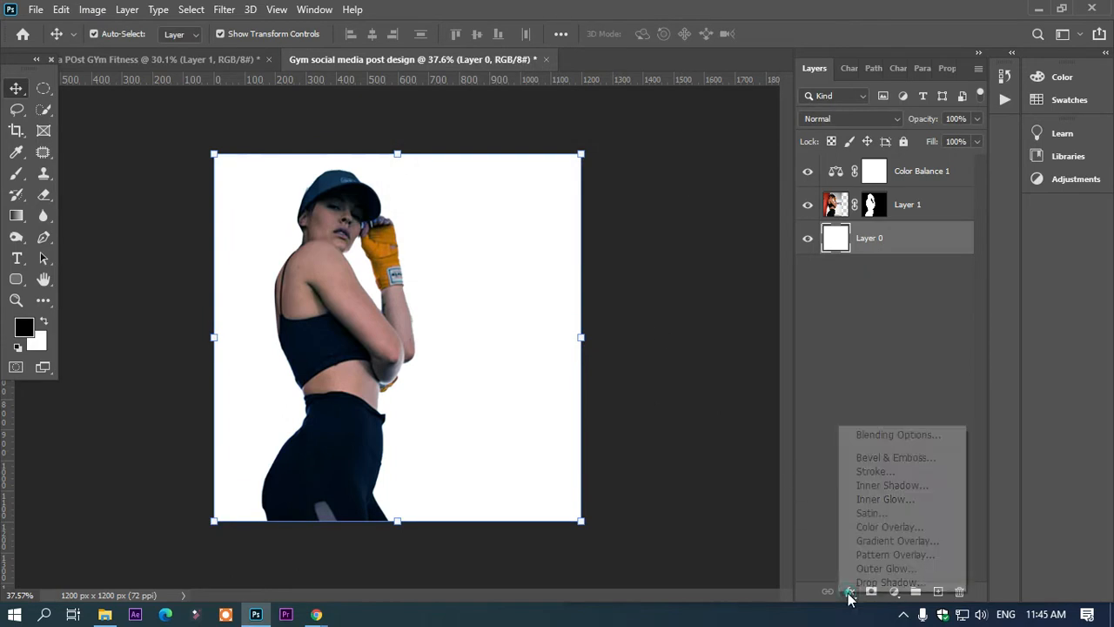
click(876, 541)
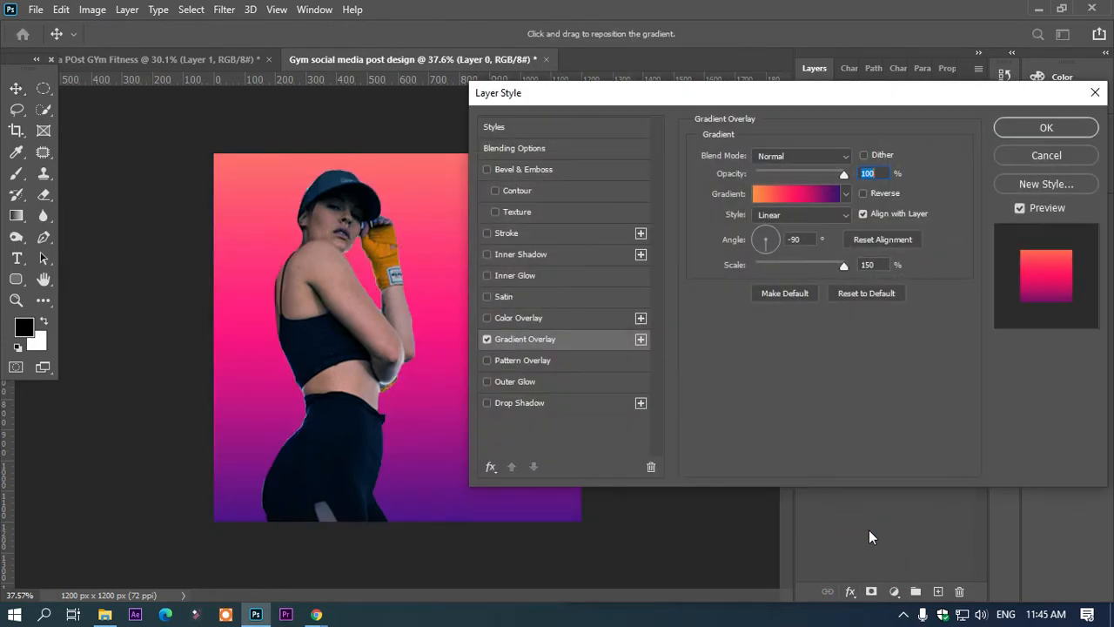
drag(642, 100, 812, 94)
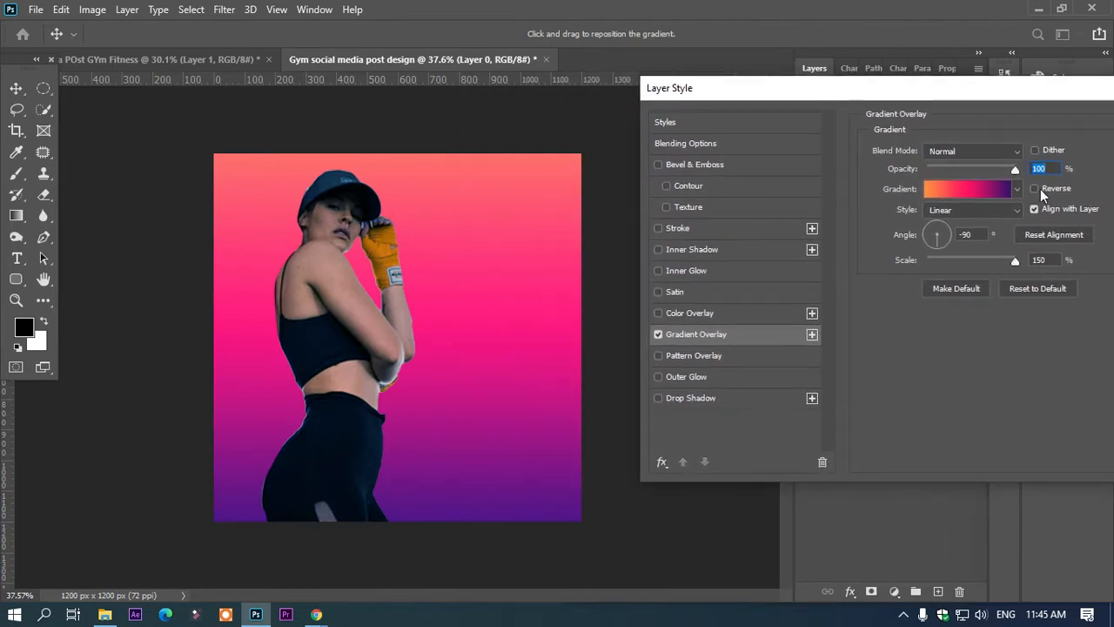
click(1009, 191)
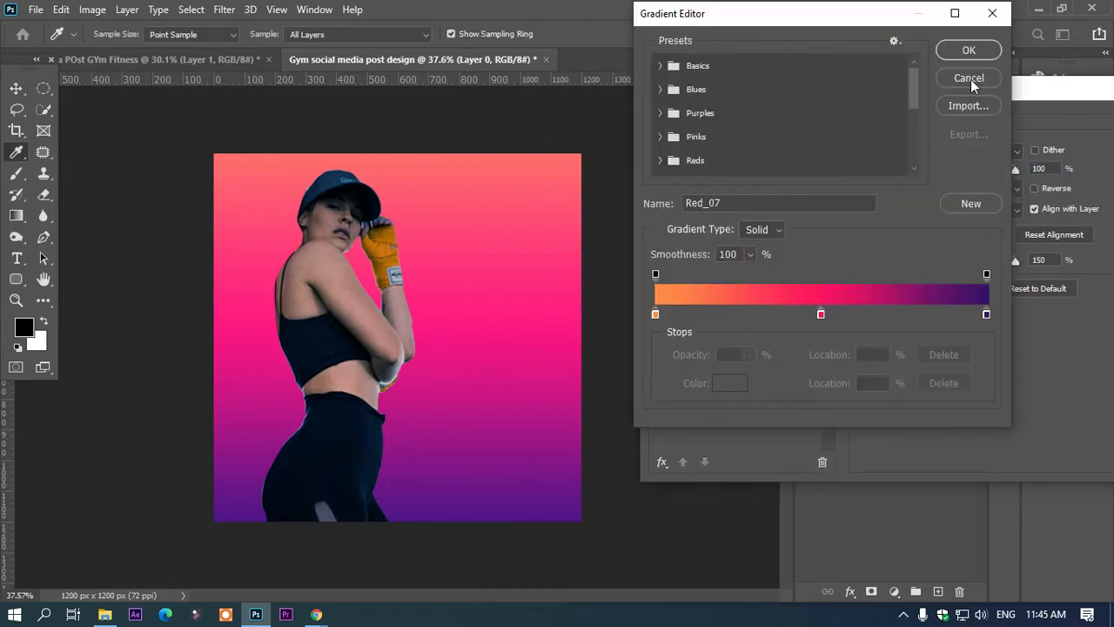
click(660, 89)
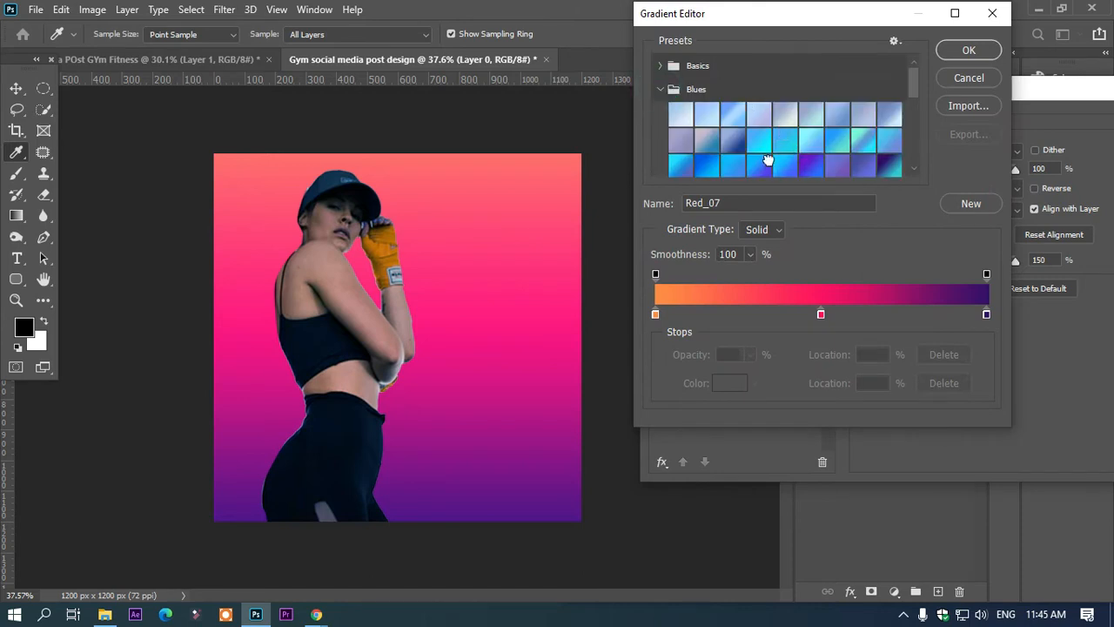
click(766, 165)
click(787, 167)
scroll(846, 164, down, 3)
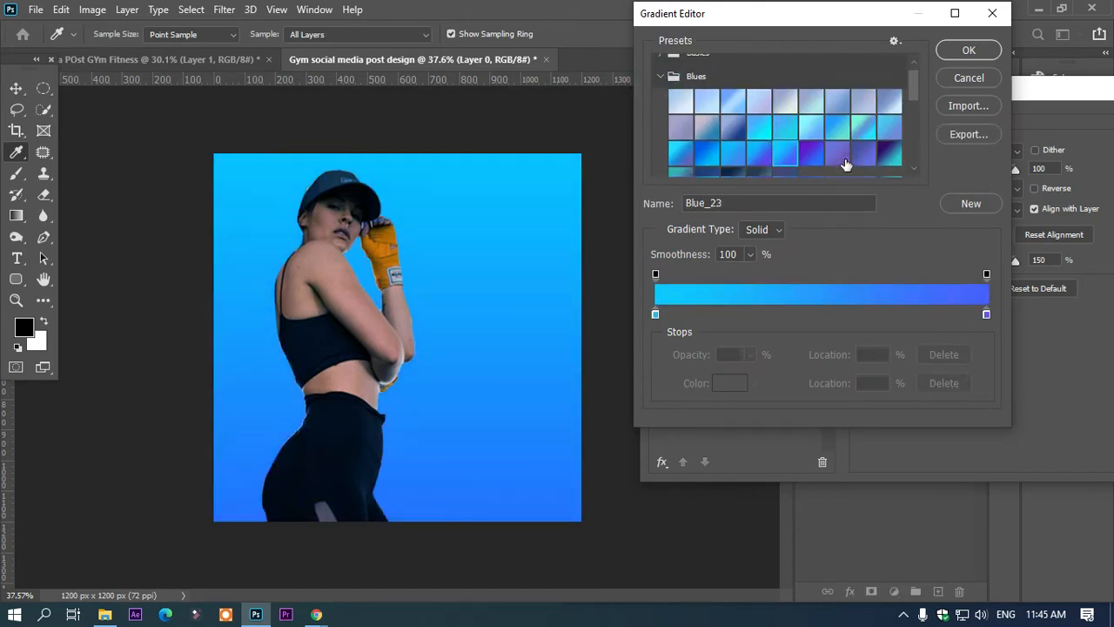
click(810, 133)
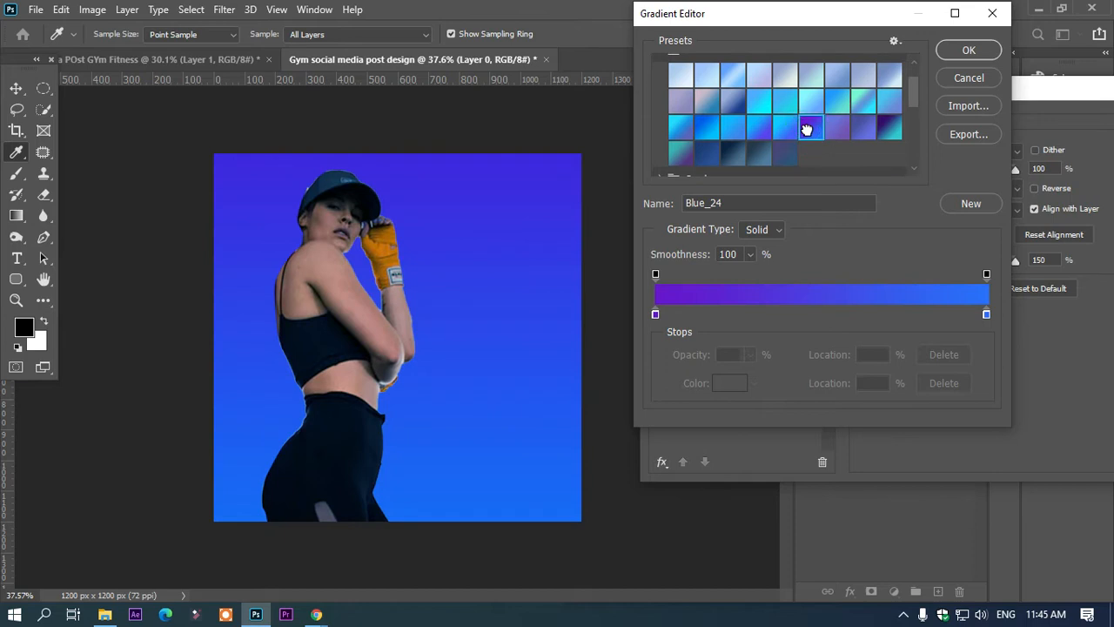
click(881, 131)
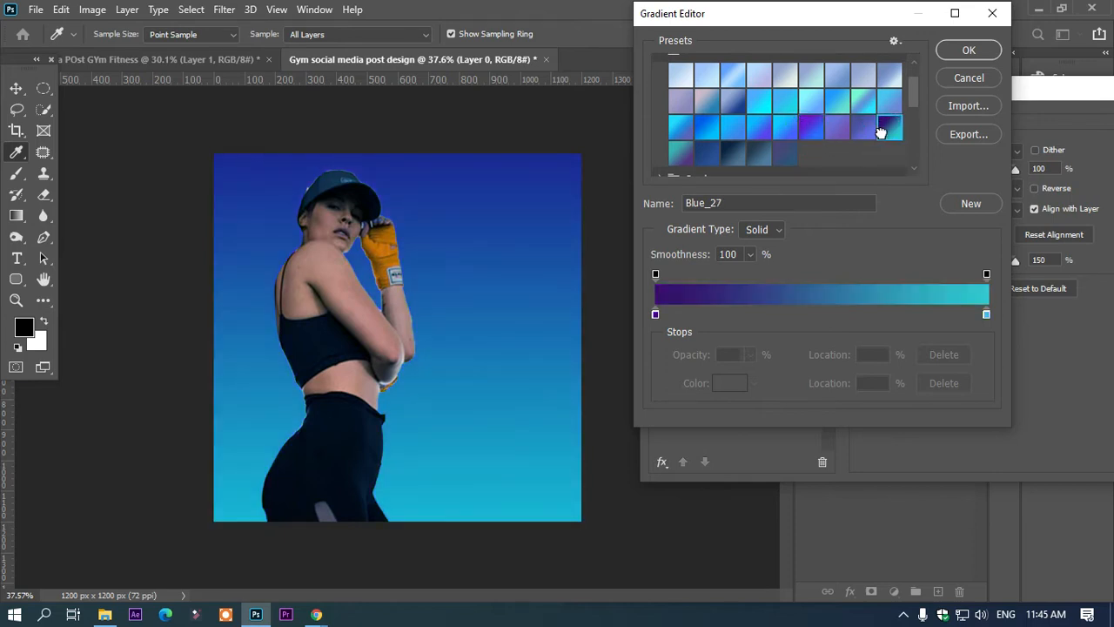
click(948, 55)
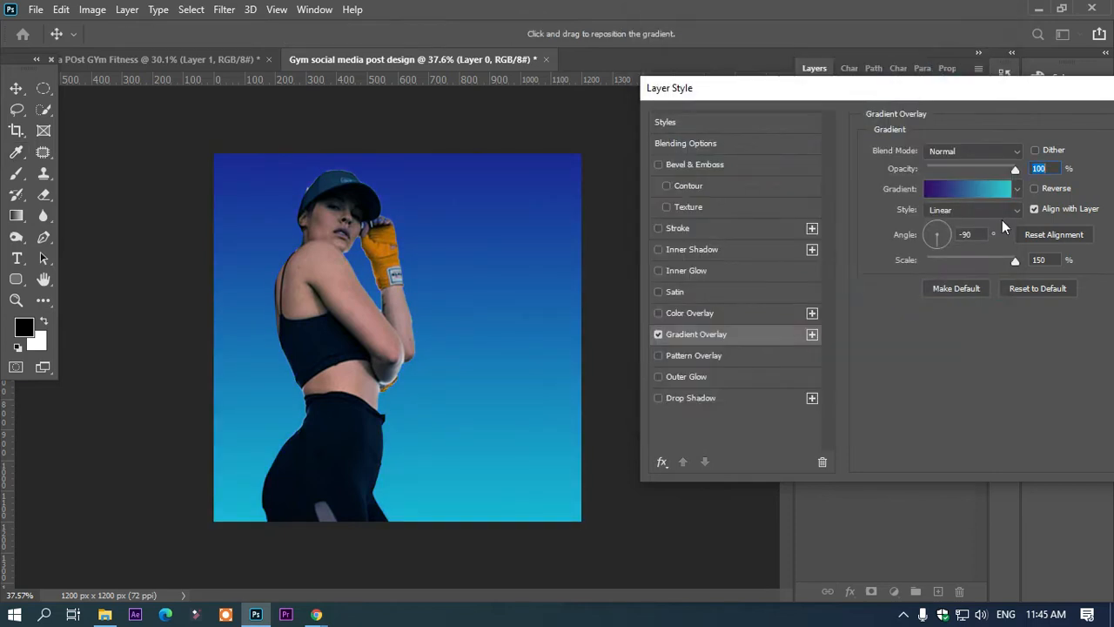
Step: Reverse the direction of the background's gradient overlay and apply the layer style
click(1035, 189)
drag(1011, 96, 849, 110)
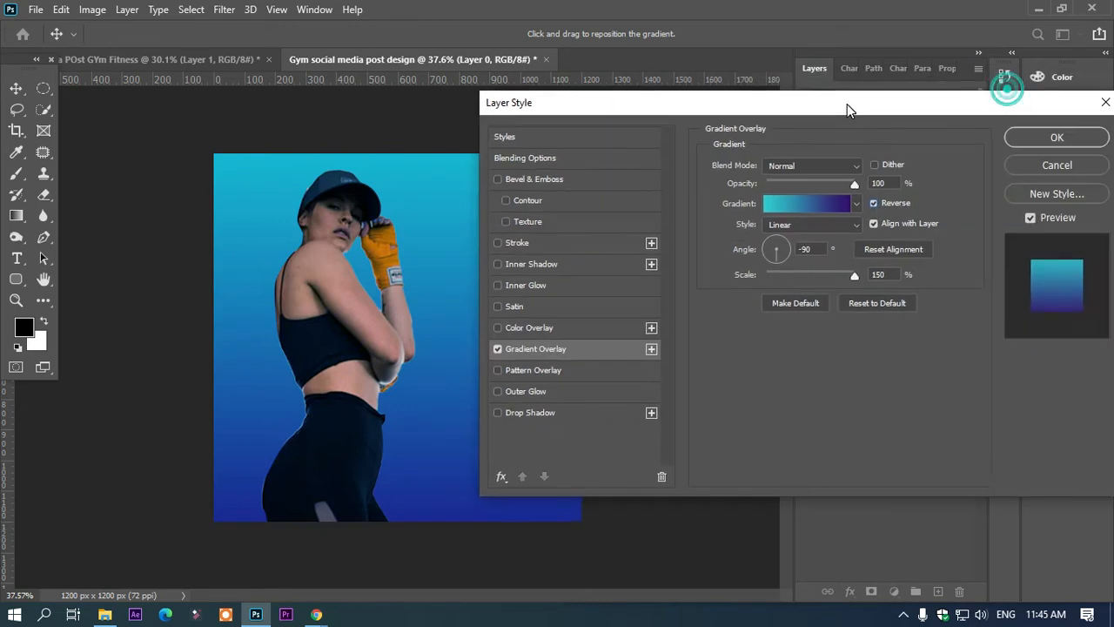
click(1057, 137)
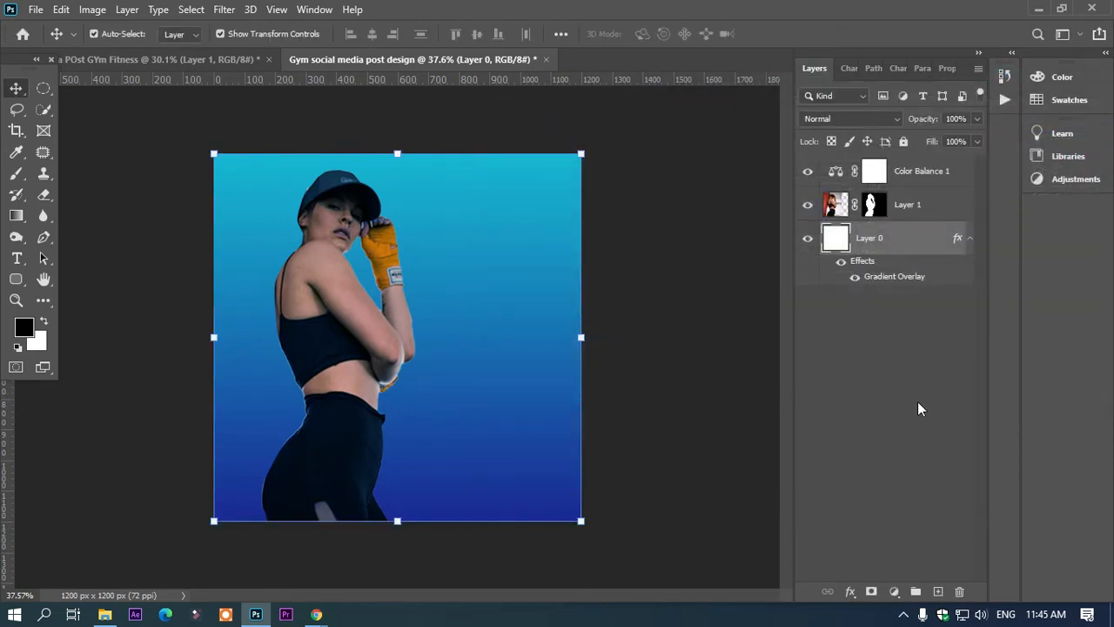
Step: Create a new empty layer and place it between the woman's layer and the Color Balance adjustment
click(937, 591)
drag(905, 259, 912, 202)
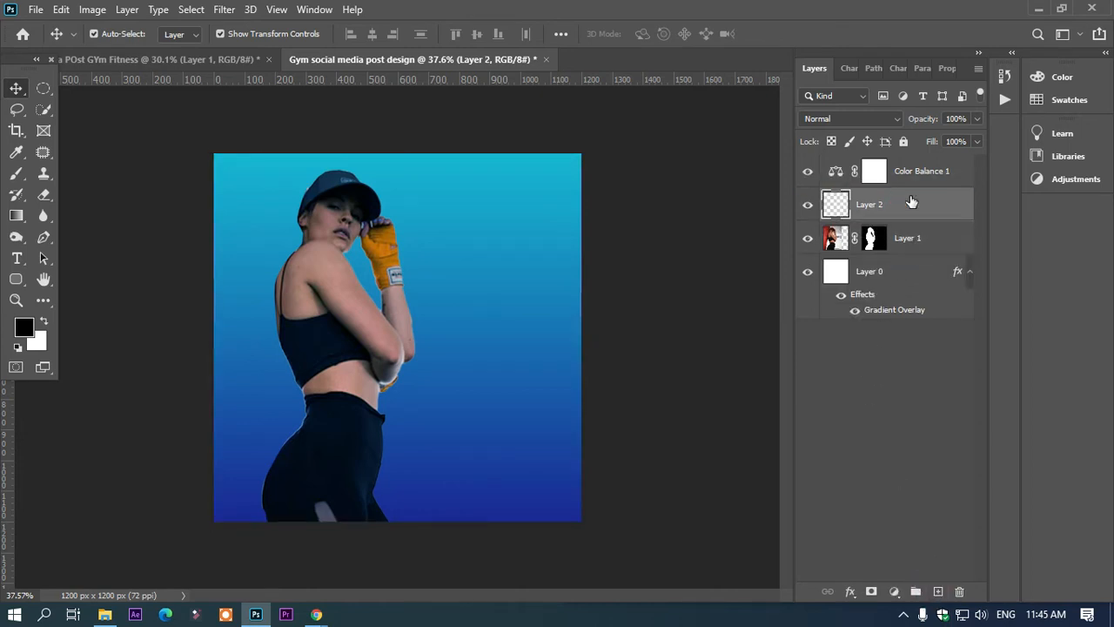
click(895, 595)
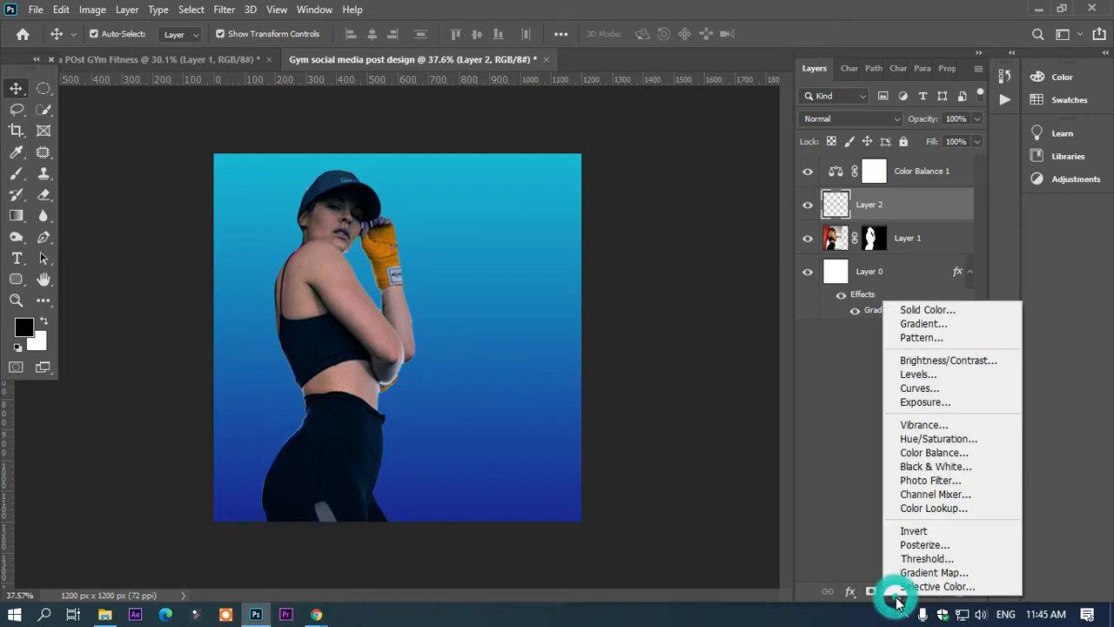
click(852, 595)
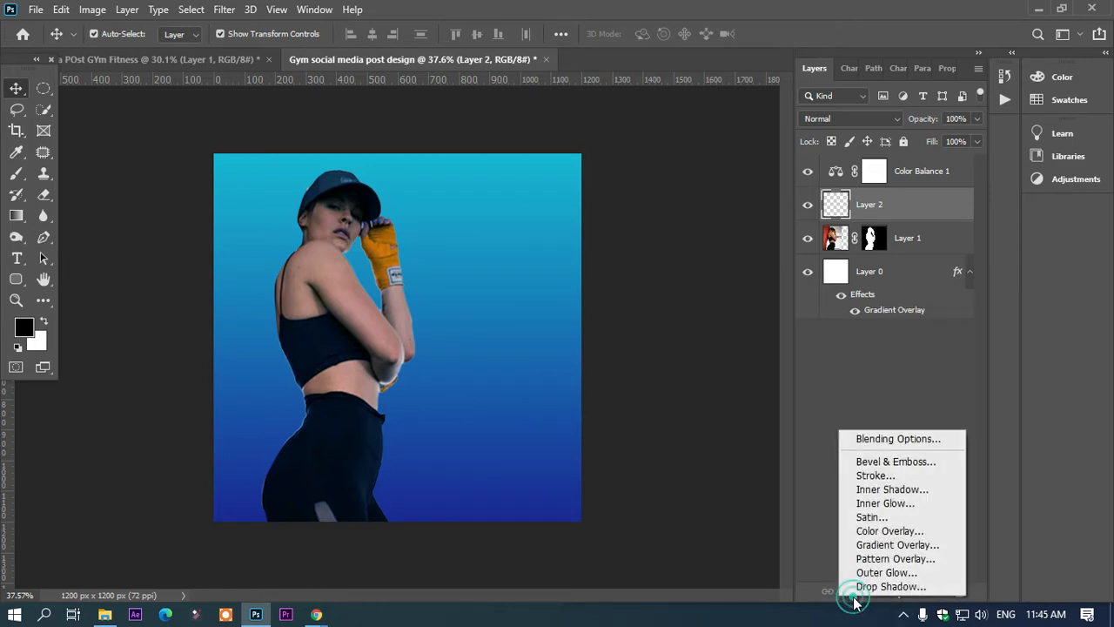
click(882, 545)
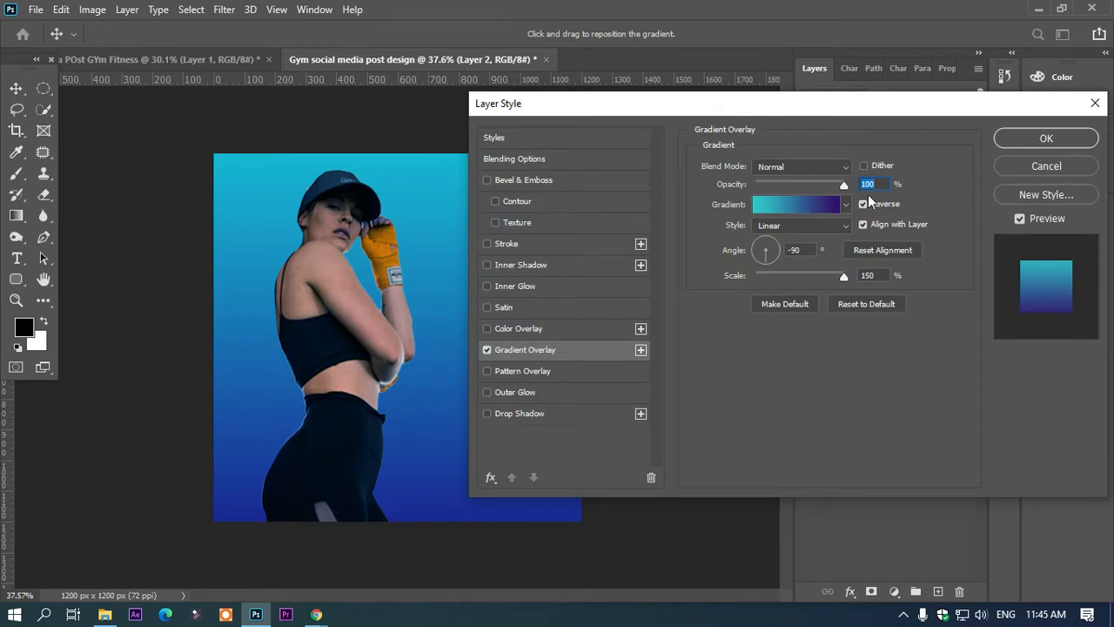
drag(841, 108, 835, 192)
click(1032, 242)
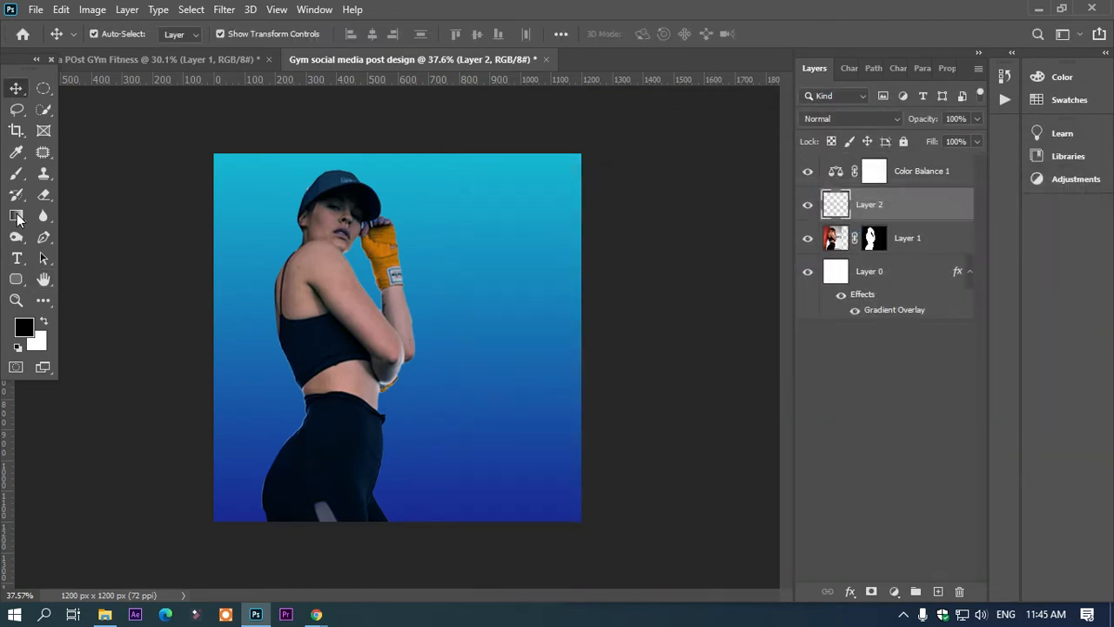
Step: Draw a linear black-to-transparent gradient on the new layer, from just below the canvas up to about the woman's waist
click(16, 215)
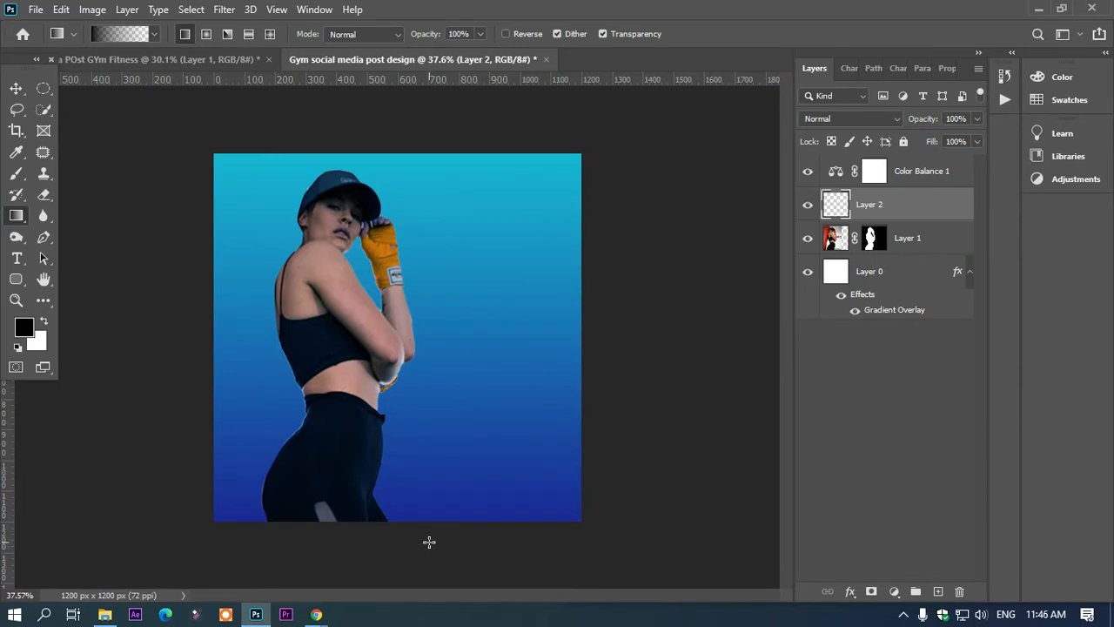
drag(423, 542, 423, 381)
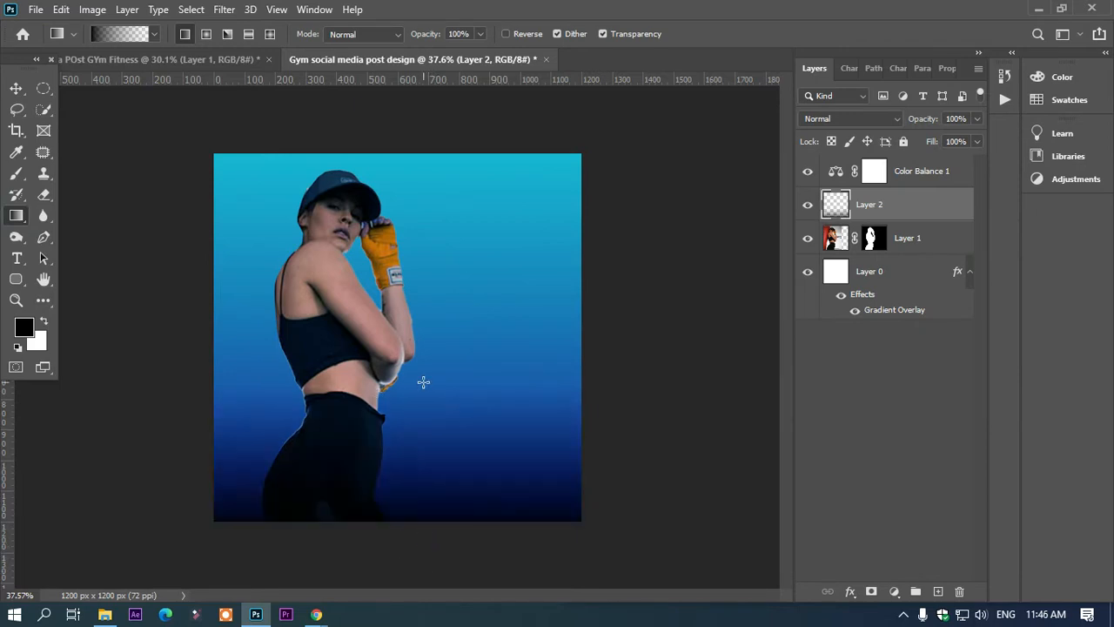
click(16, 88)
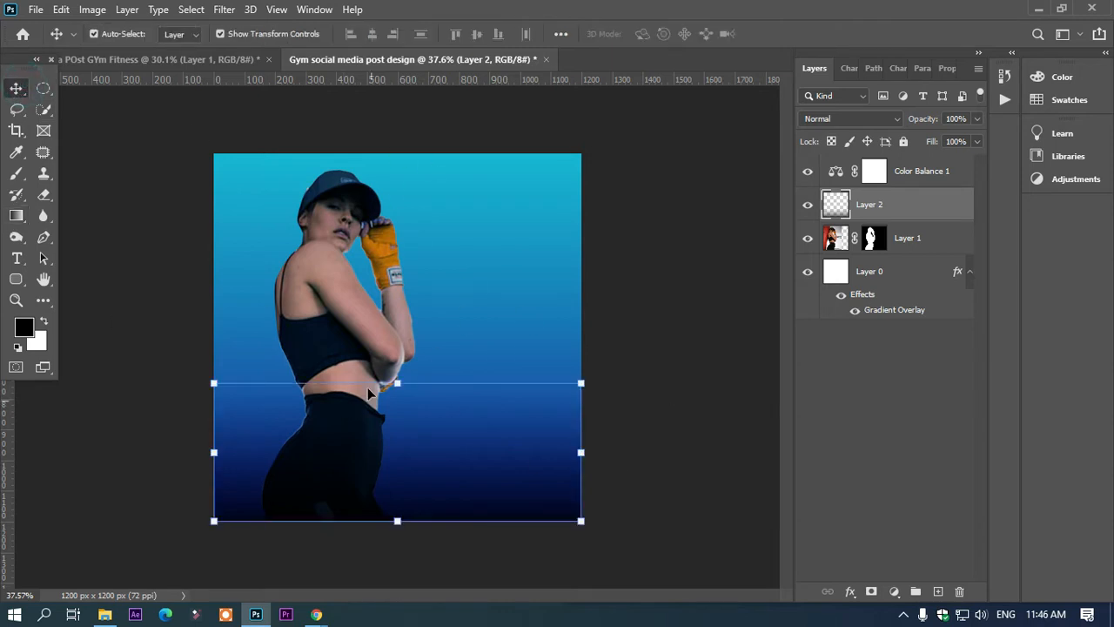
Step: Start a text layer to the right of the woman's head and set its font to Felix Clean
click(17, 258)
click(464, 232)
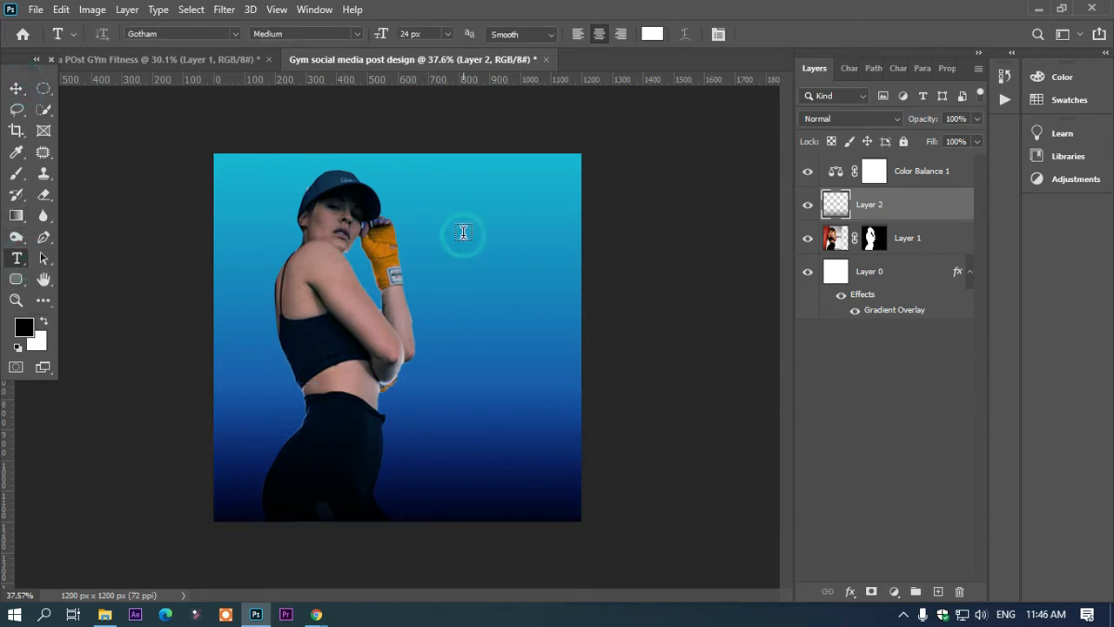
click(234, 34)
key(Up)
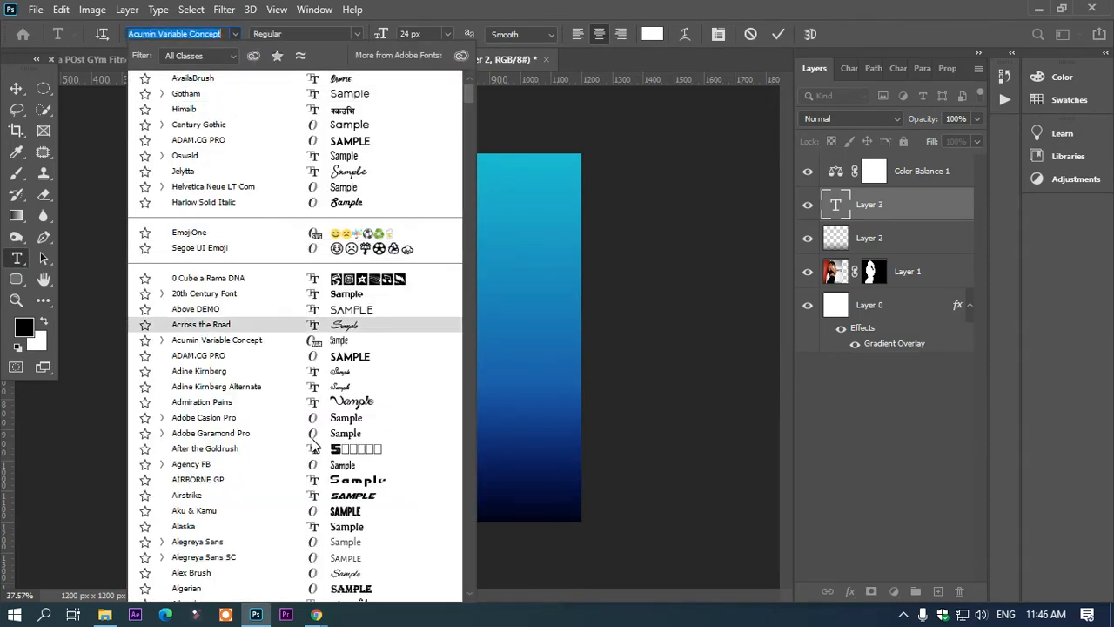
text(f)
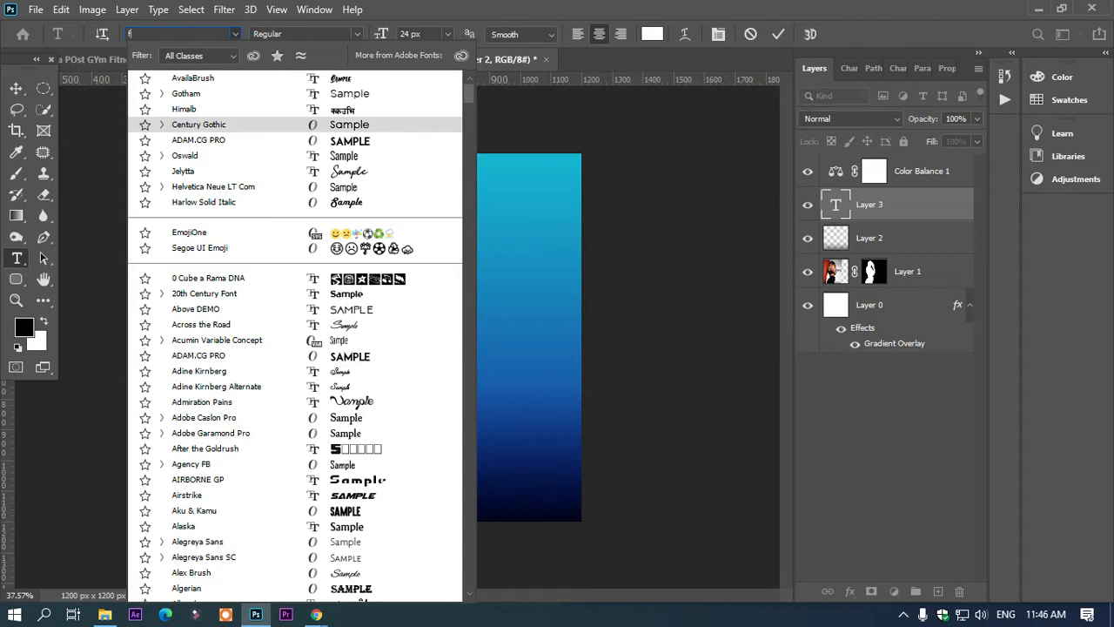
text(elix)
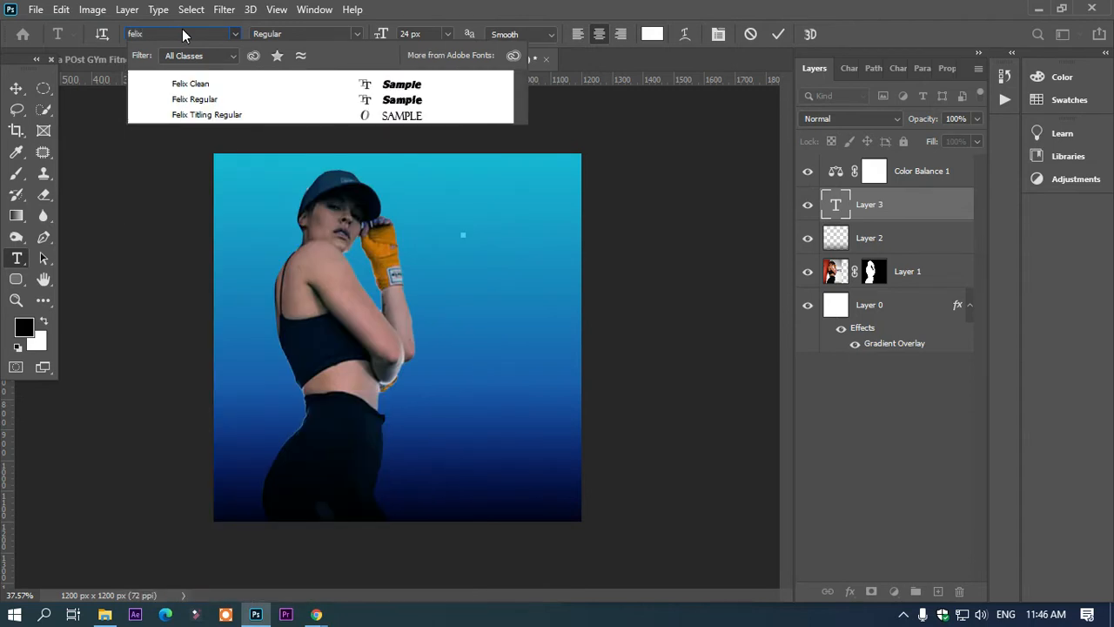
click(210, 88)
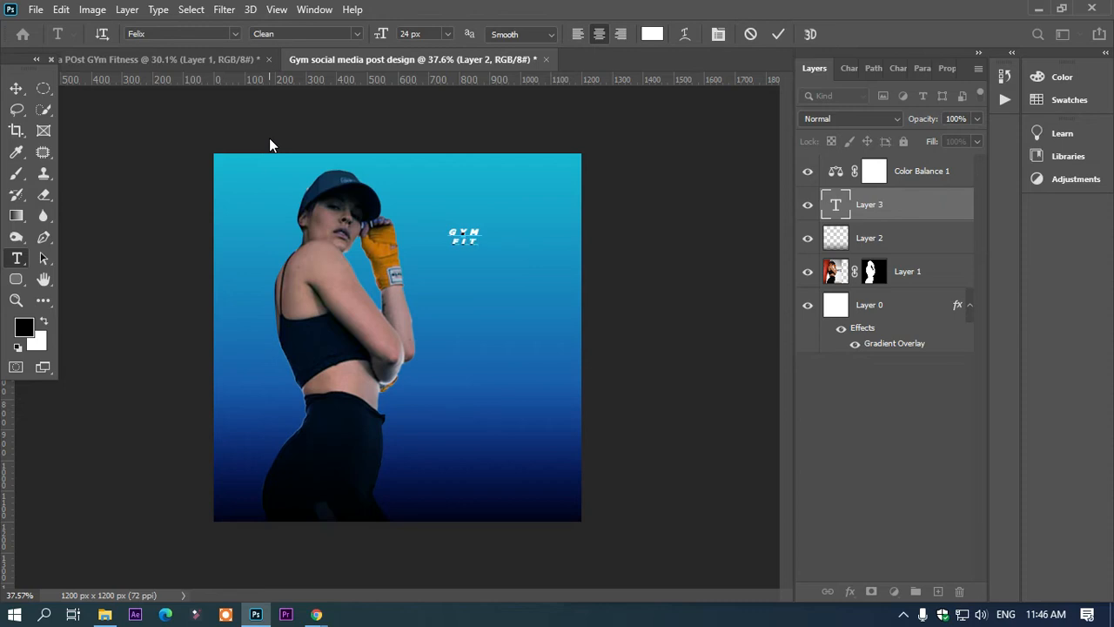
Step: Complete the heading text as GYM FITNESS on two lines and set its font size to 72 px
text(NESS)
key(ctrl+a)
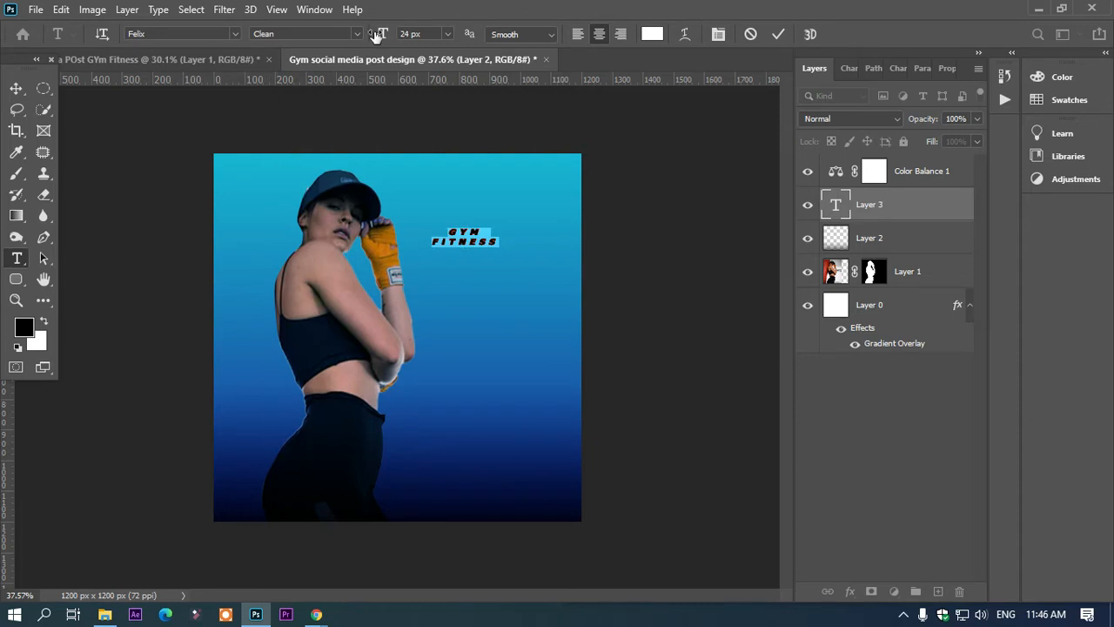
drag(381, 33, 419, 33)
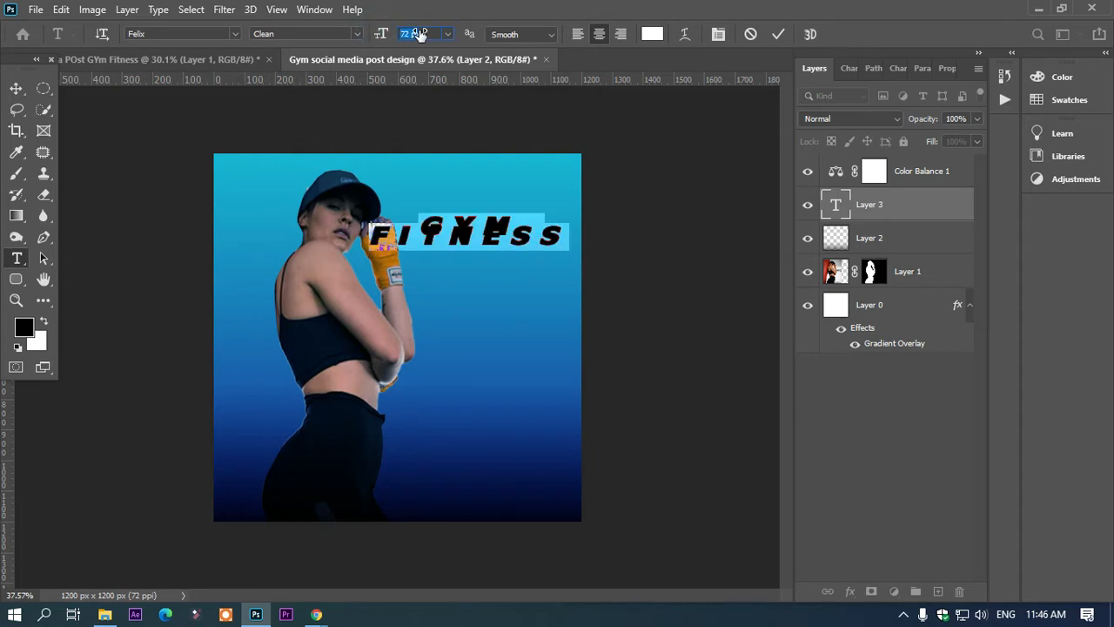
Step: Set the heading's leading to 120.68 px and its tracking to 0, and commit the text
key(ctrl+t)
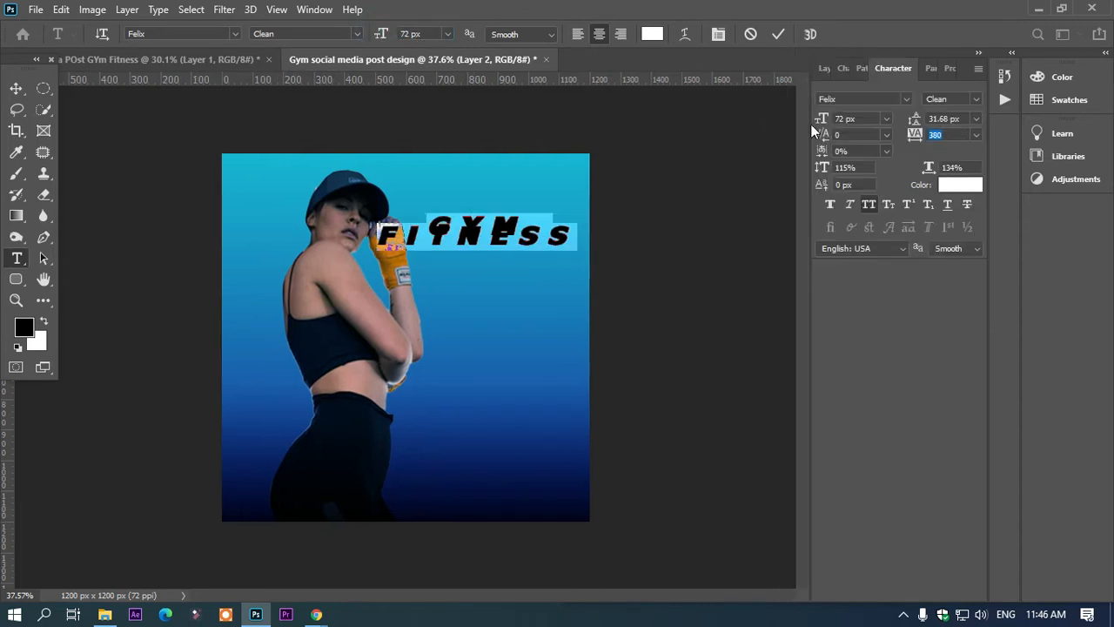
drag(914, 119, 986, 110)
click(963, 136)
drag(913, 142, 900, 149)
click(20, 89)
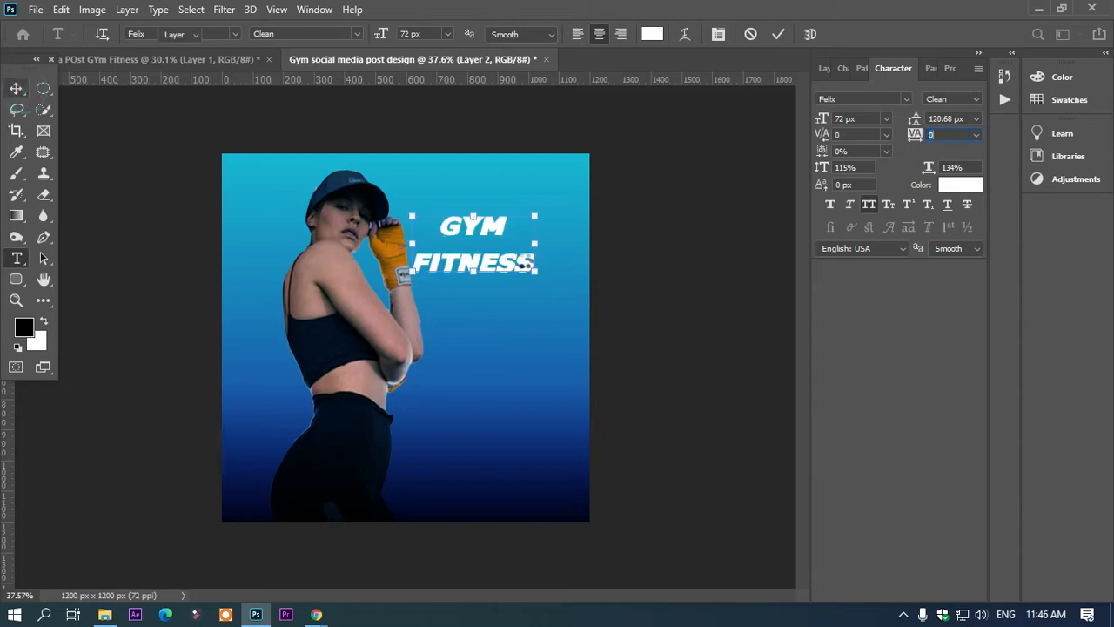
Step: Delete the word FITNESS from the heading so the text layer contains only GYM
double_click(529, 268)
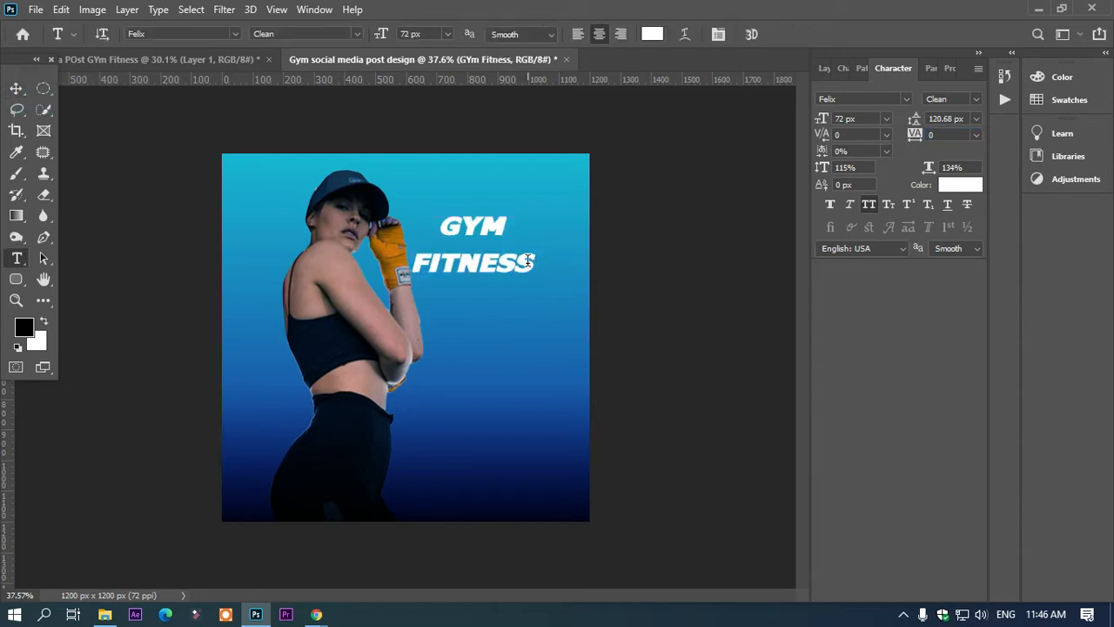
drag(533, 266, 410, 266)
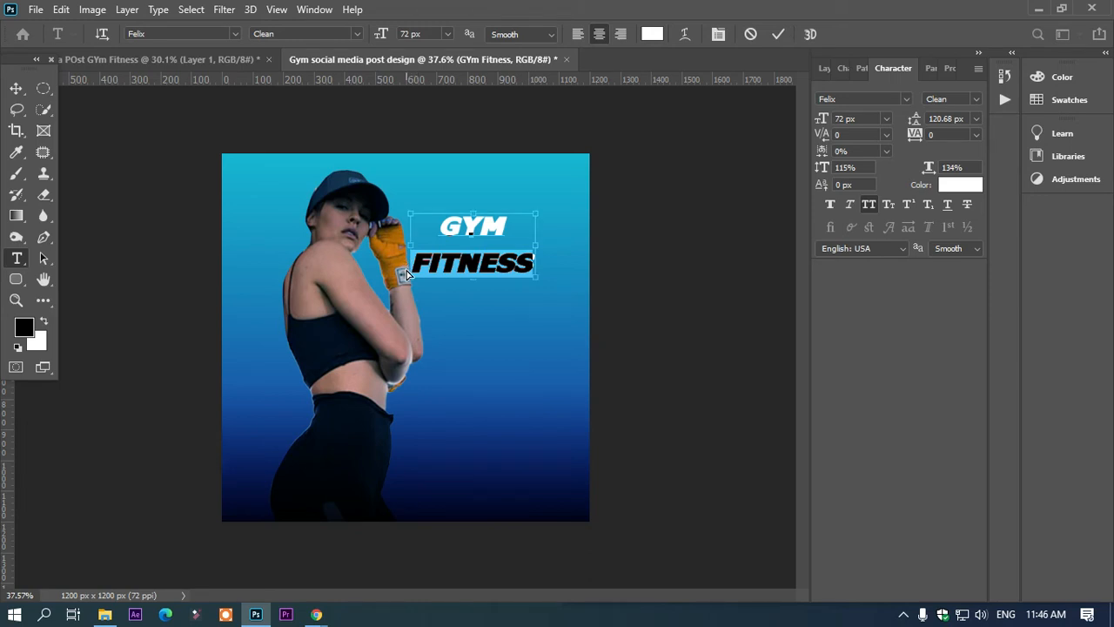
key(BackSpace)
click(16, 88)
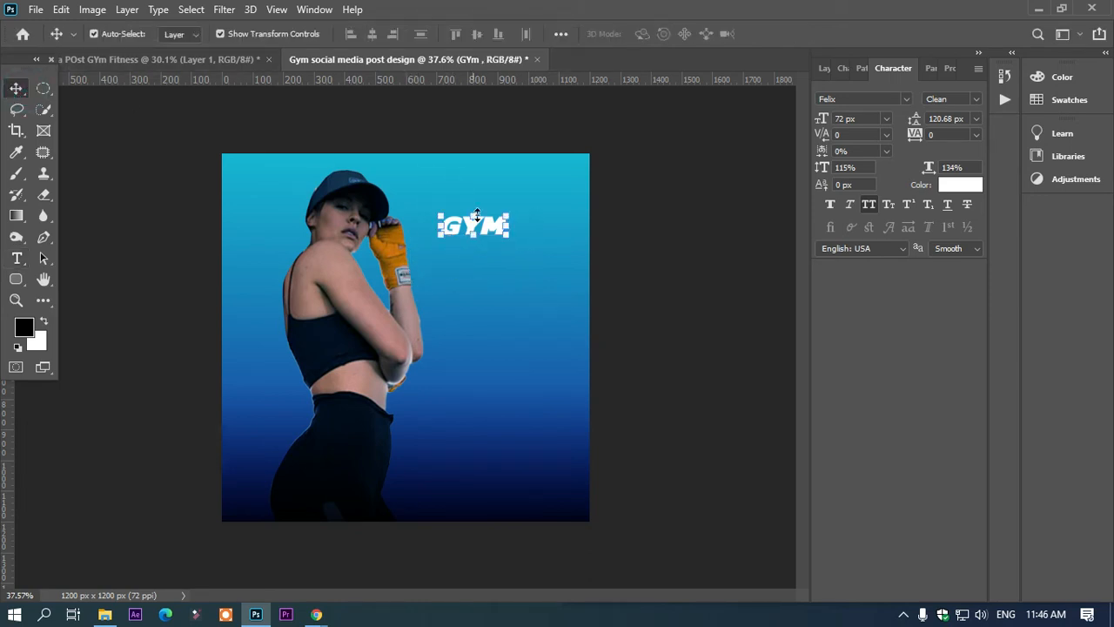
Step: Duplicate the GYM text below itself, replace the copy's text with FITNESS and place it directly under GYM
drag(491, 226, 498, 273)
key(t)
click(499, 273)
key(ctrl+a)
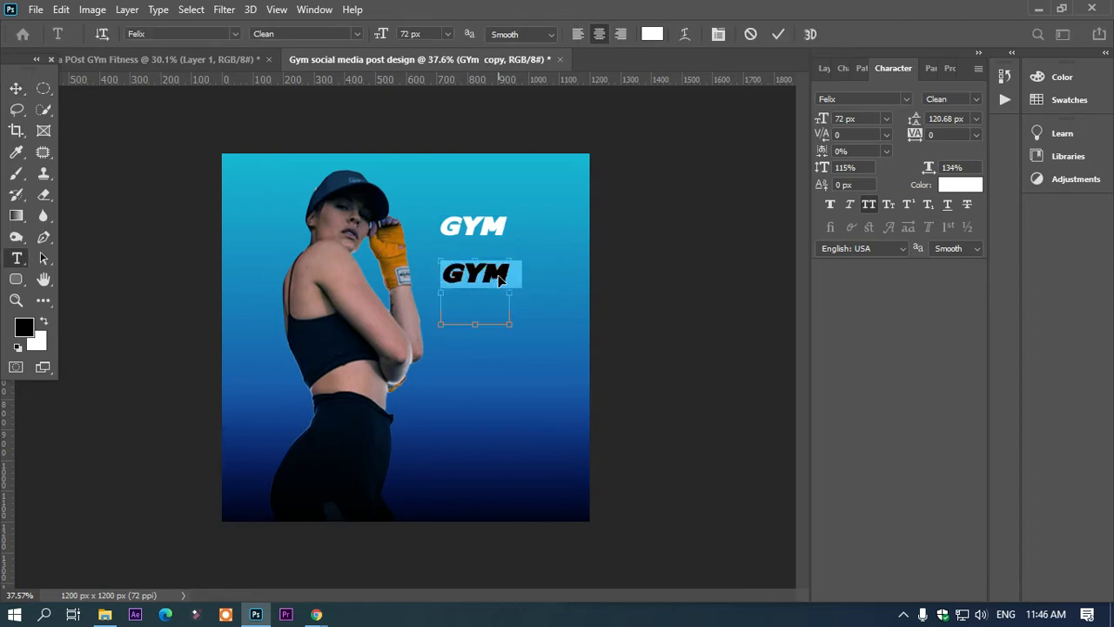
text(FITNESS)
drag(505, 323, 512, 289)
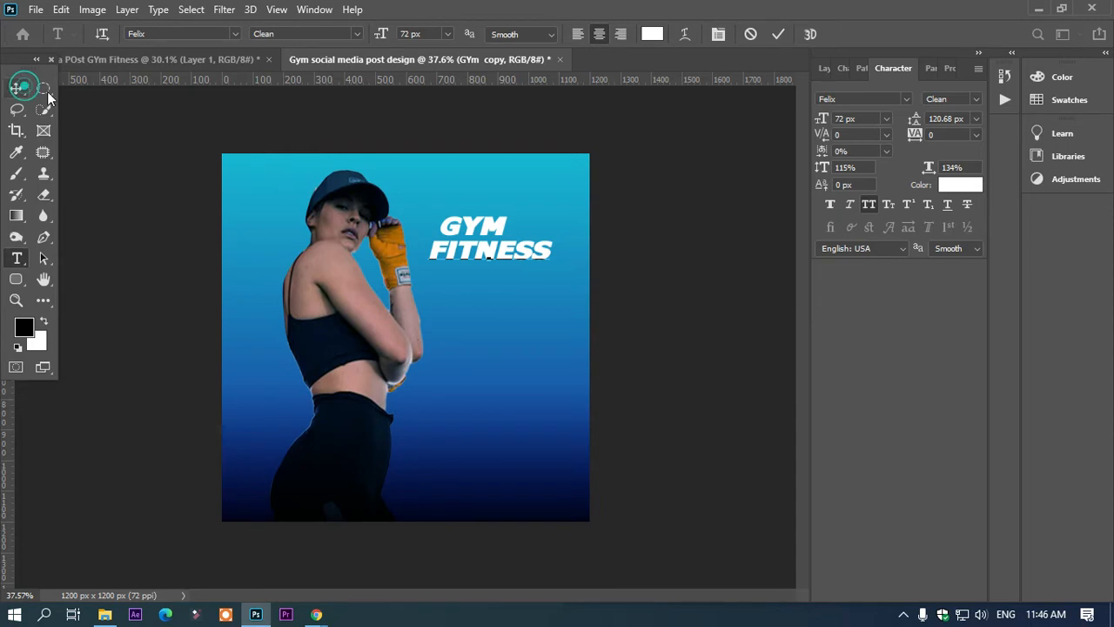
click(15, 88)
Step: Enlarge the GYM text to 141 px and shift it to line up above FITNESS
click(492, 226)
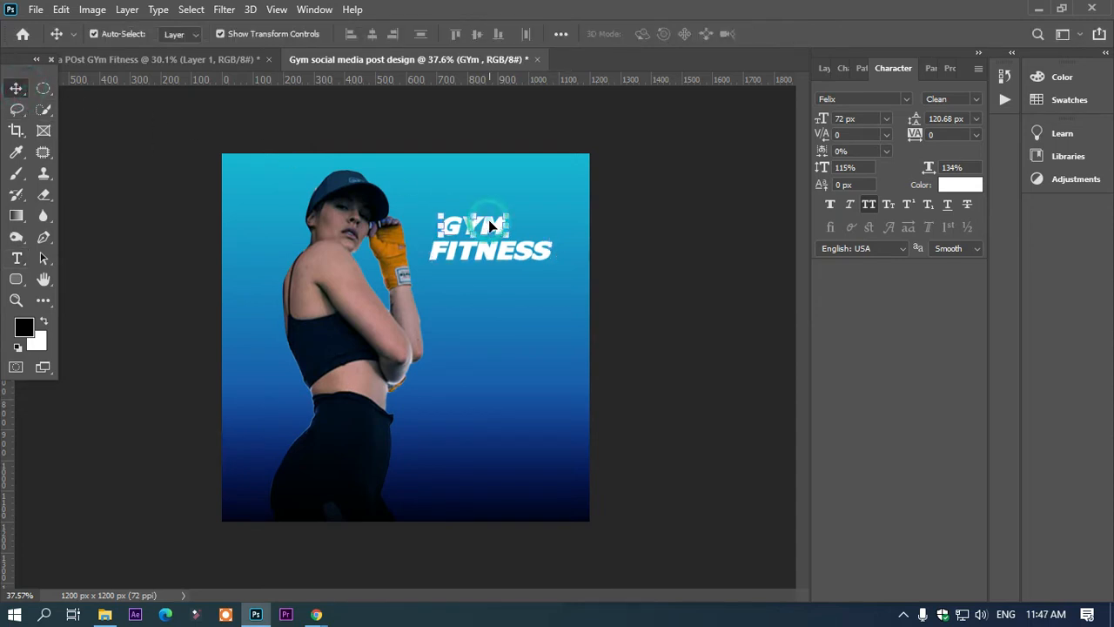
double_click(490, 222)
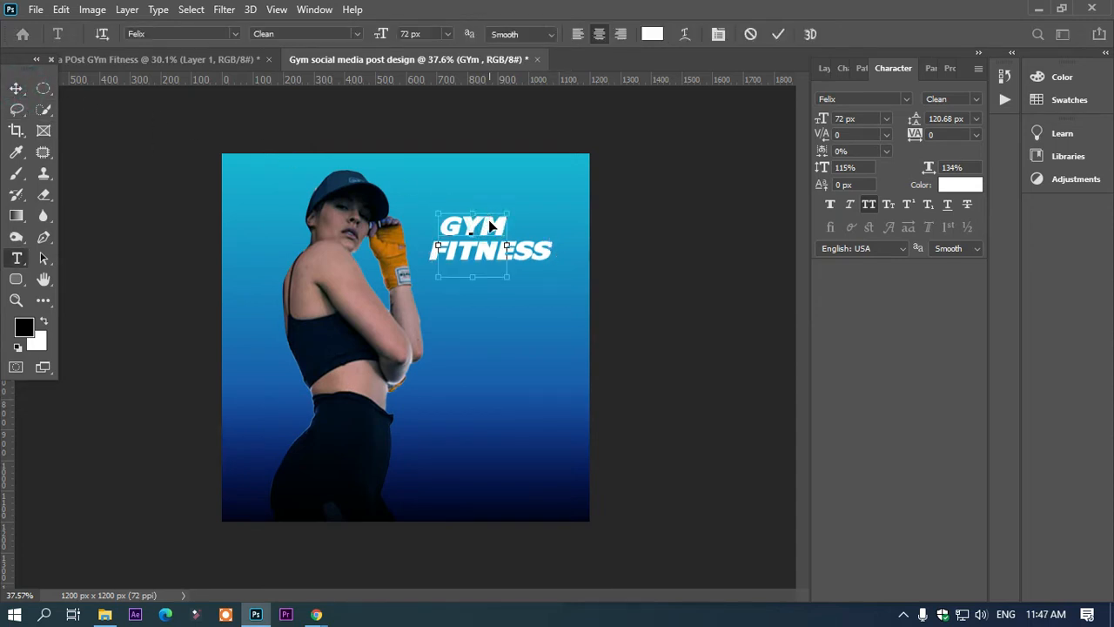
drag(385, 33, 442, 35)
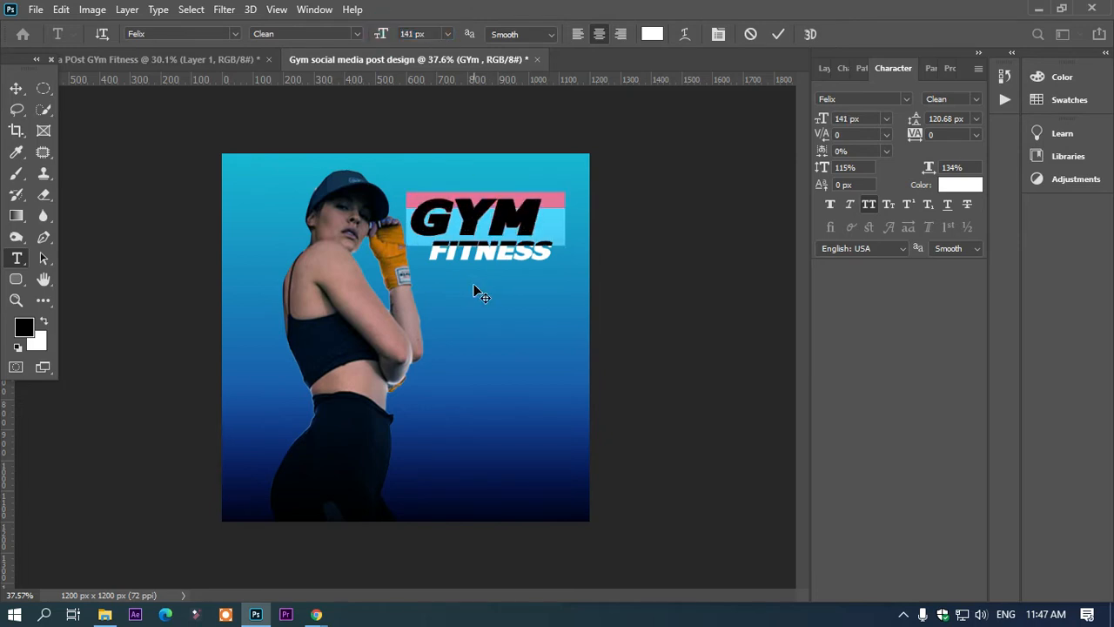
drag(475, 291, 494, 291)
click(14, 88)
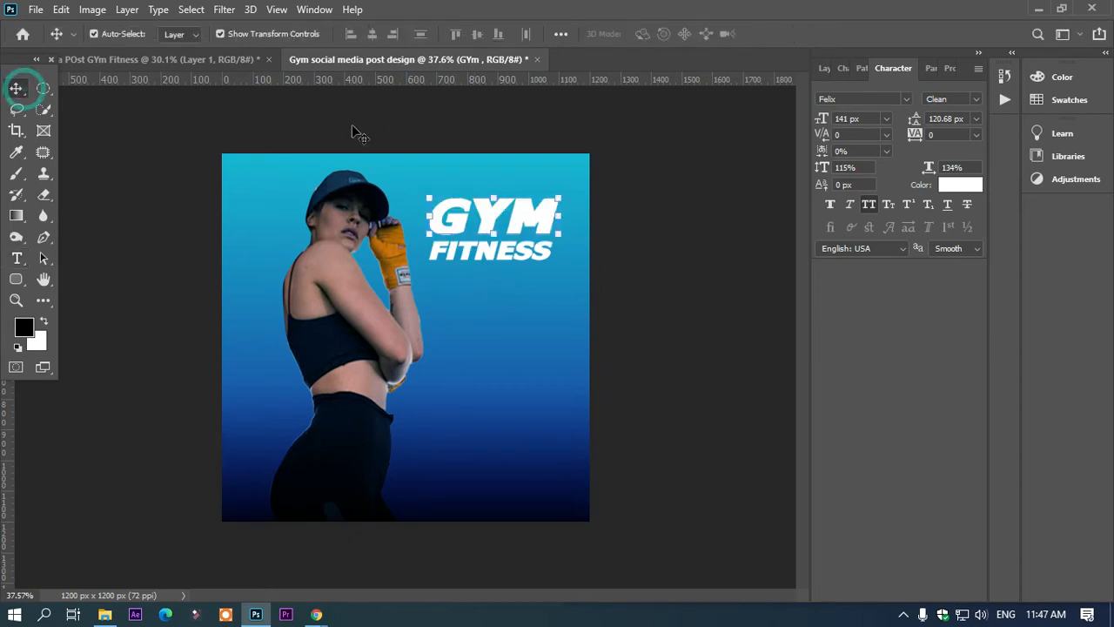
click(415, 117)
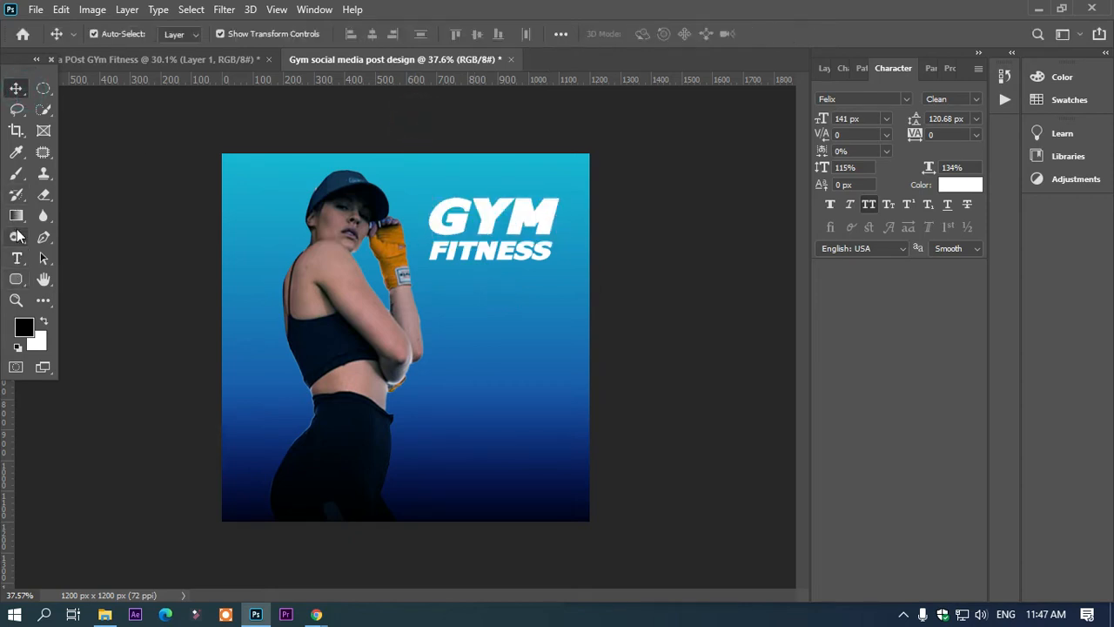
key(m)
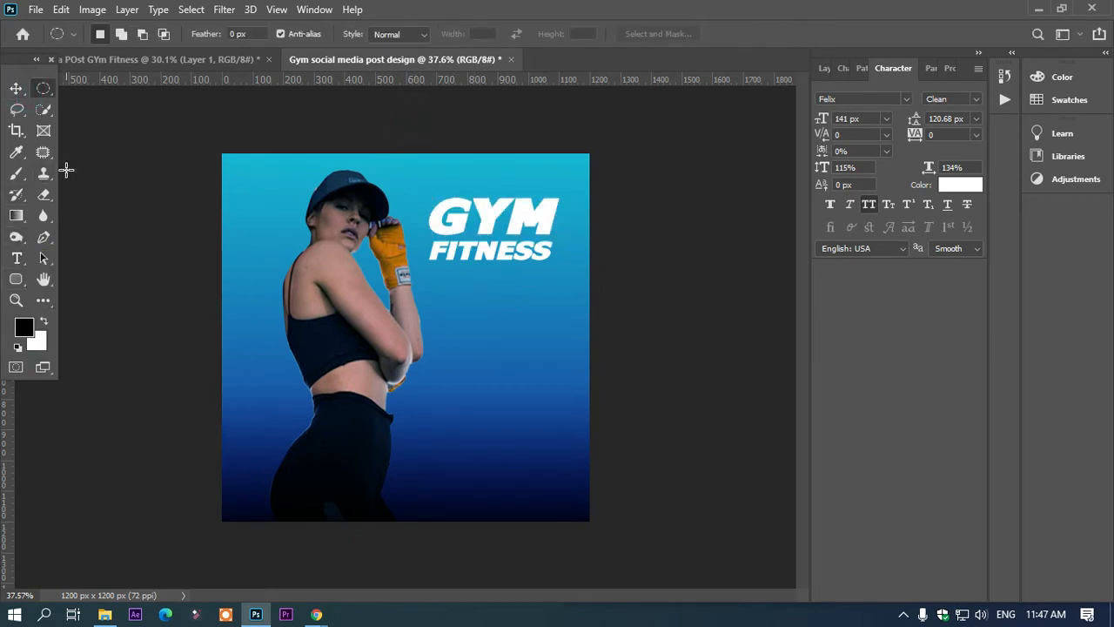
drag(413, 171, 572, 221)
click(278, 177)
Step: Draw a rectangular marquee selection over the upper half of the GYM letters
right_click(42, 96)
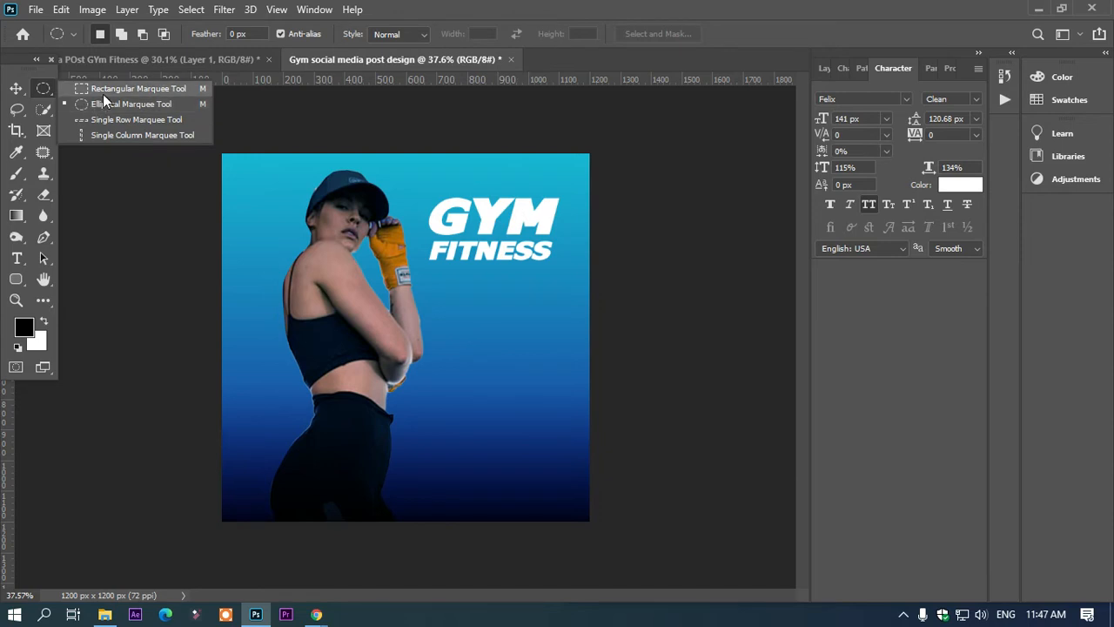
click(103, 90)
drag(416, 181, 570, 218)
Step: Try to nudge the selected upper half of the GYM text layer upward
key(F7)
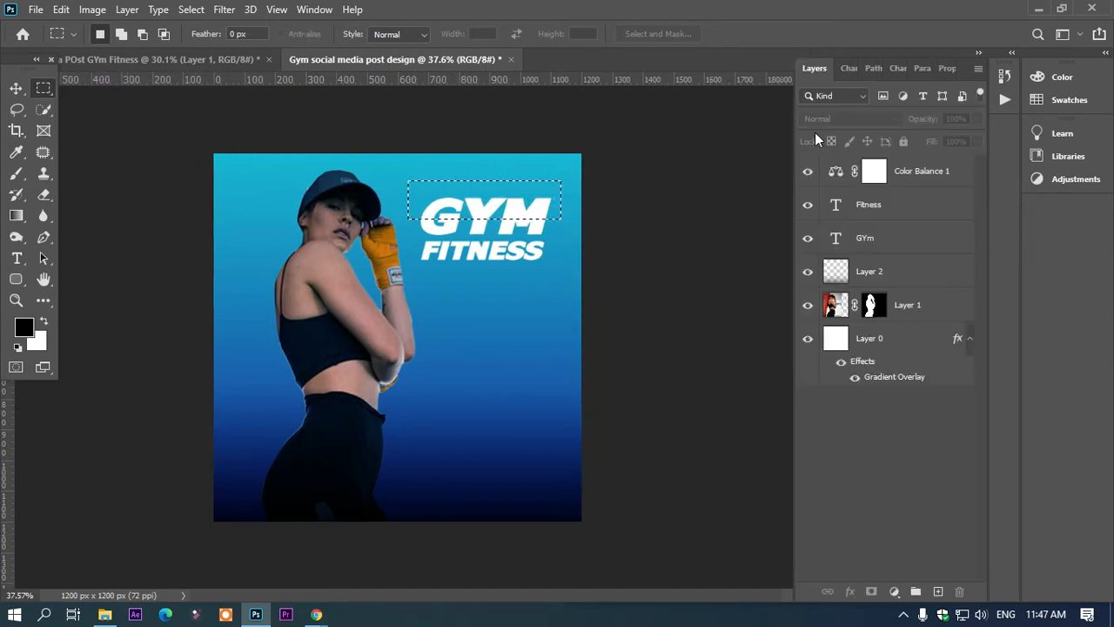
click(876, 240)
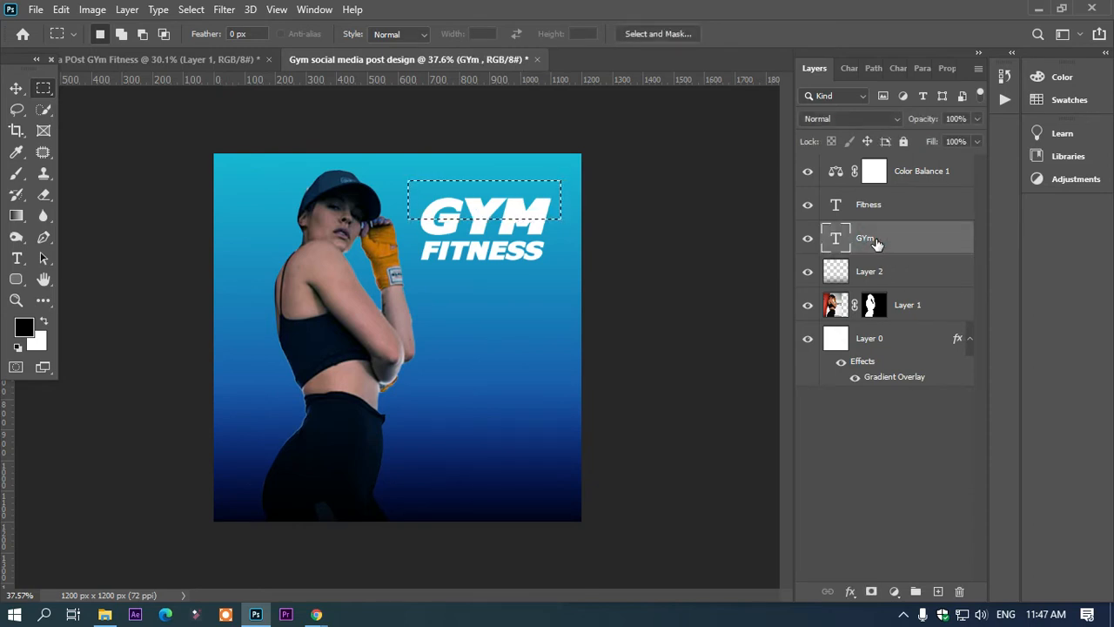
key(v)
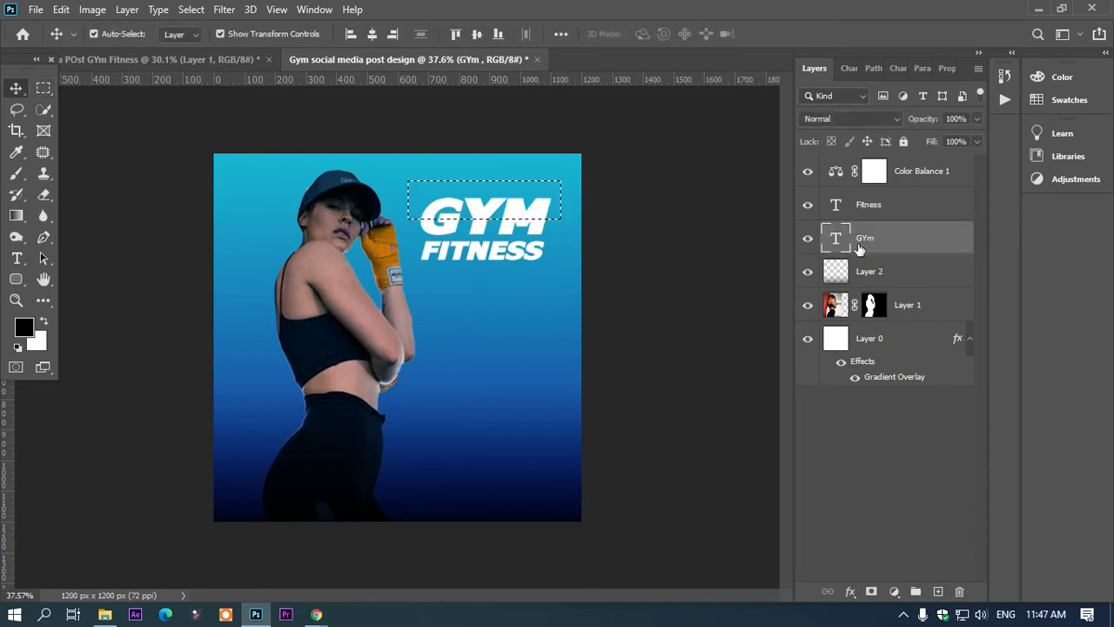
key(Up)
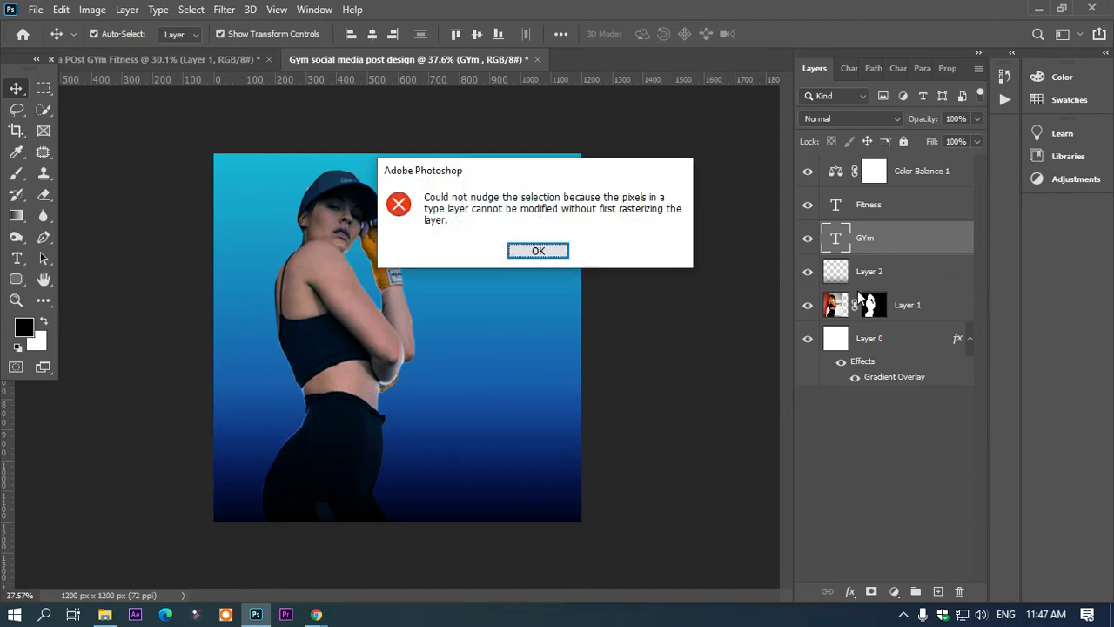
click(513, 257)
Step: Rasterize the GYM text layer, nudge its selected upper half slightly up and to the right to slice the letters, and deselect
right_click(909, 236)
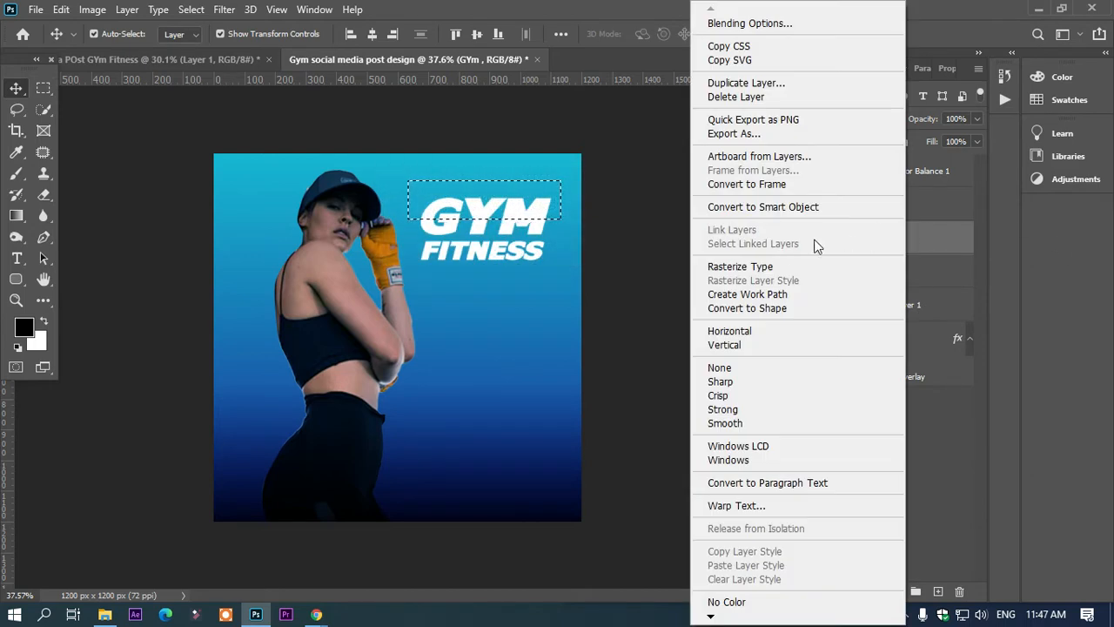
click(781, 267)
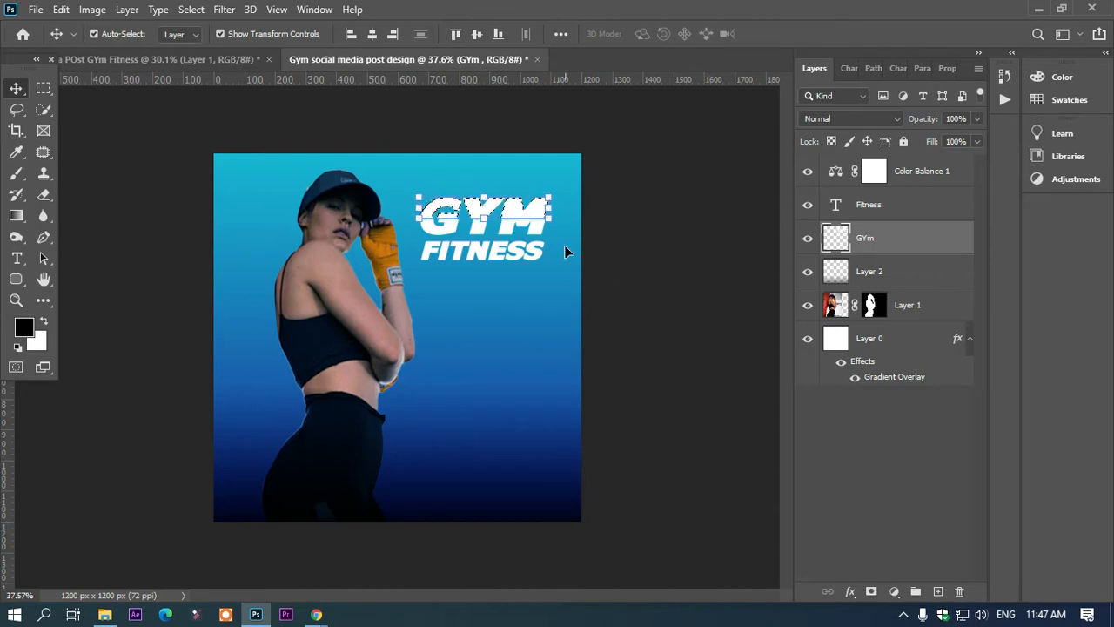
key(shift+Up)
key(shift+Up)
key(shift+Up)
key(Down)
key(Down)
key(Down)
key(Down)
key(Down)
key(Down)
key(Down)
key(Down)
key(Down)
key(Down)
key(Down)
key(Down)
key(Down)
key(Down)
key(Down)
key(Down)
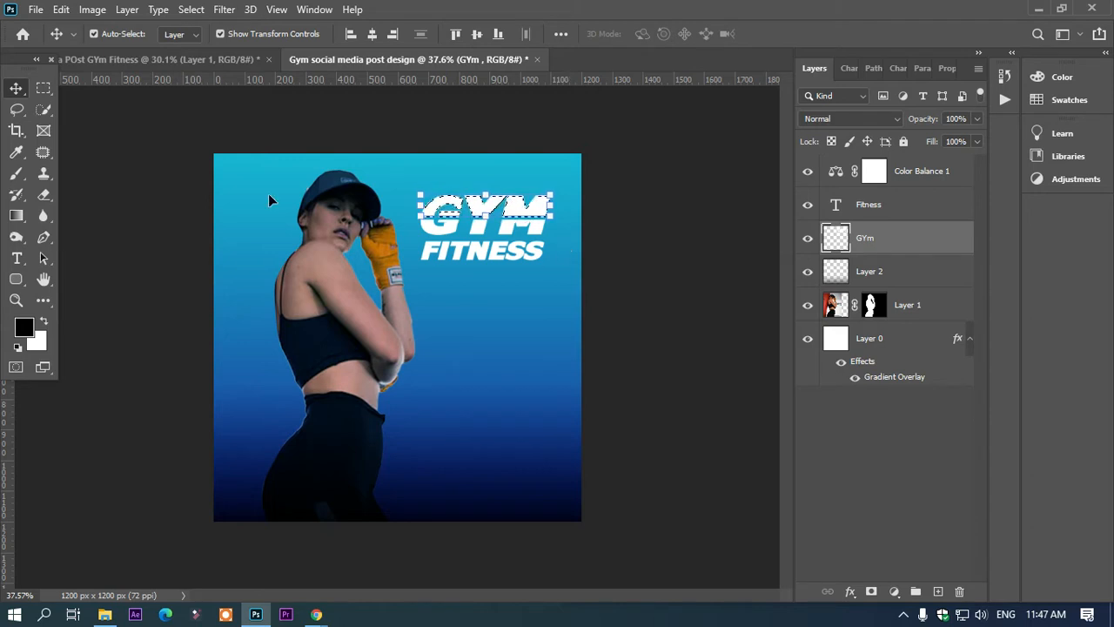
key(ctrl)
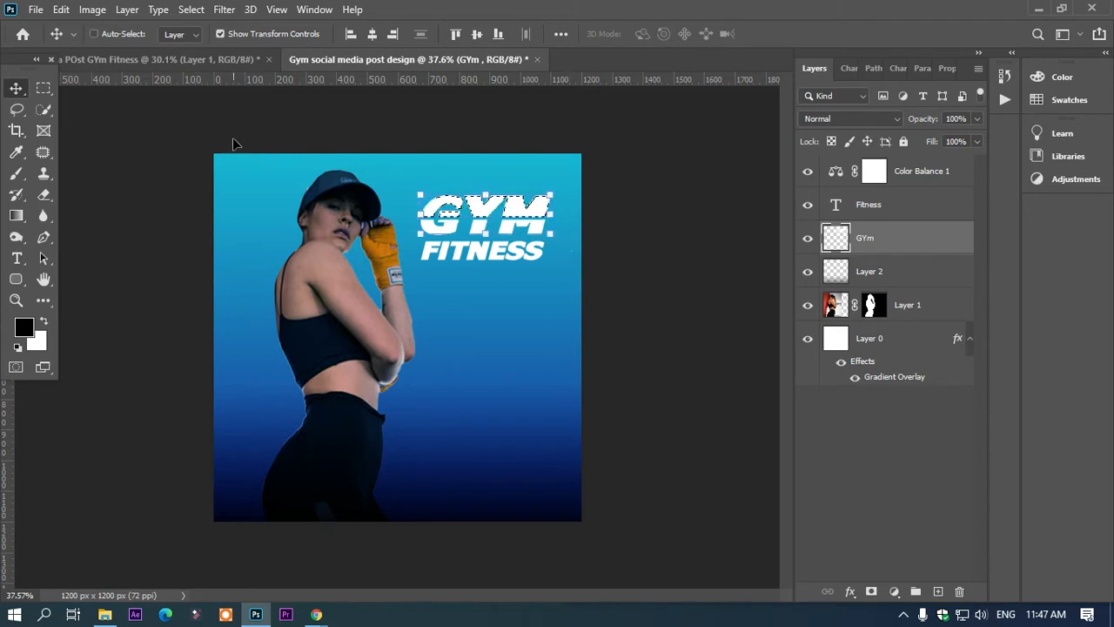
click(681, 201)
Step: Give the GYM layer a black drop shadow with 98% opacity, 87° angle, 0 px distance, 0% spread and 35 px size
click(513, 218)
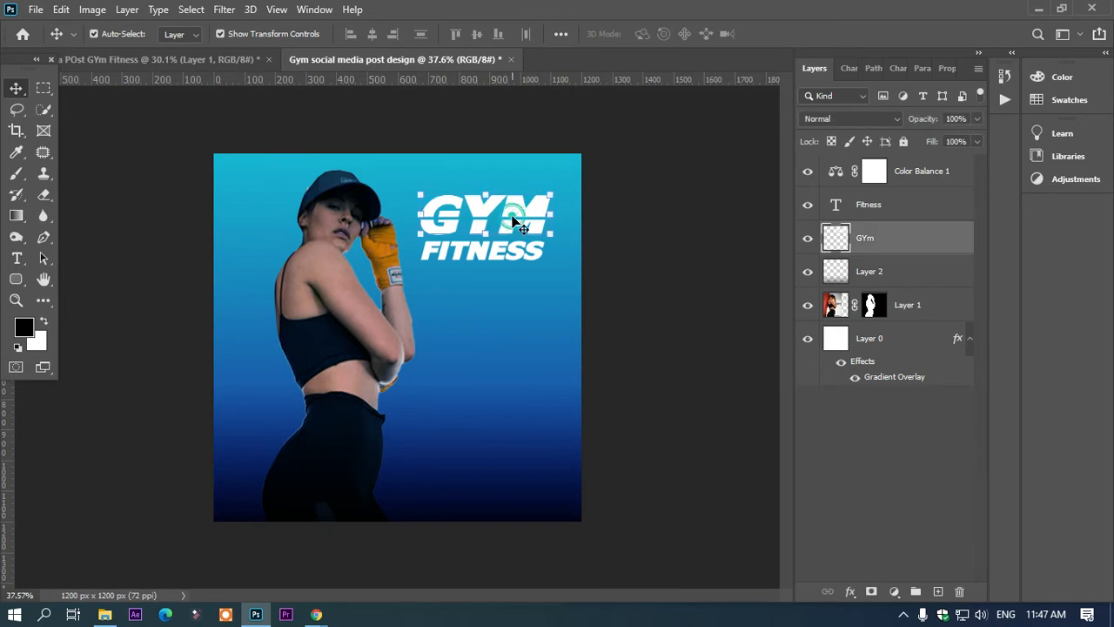
right_click(875, 250)
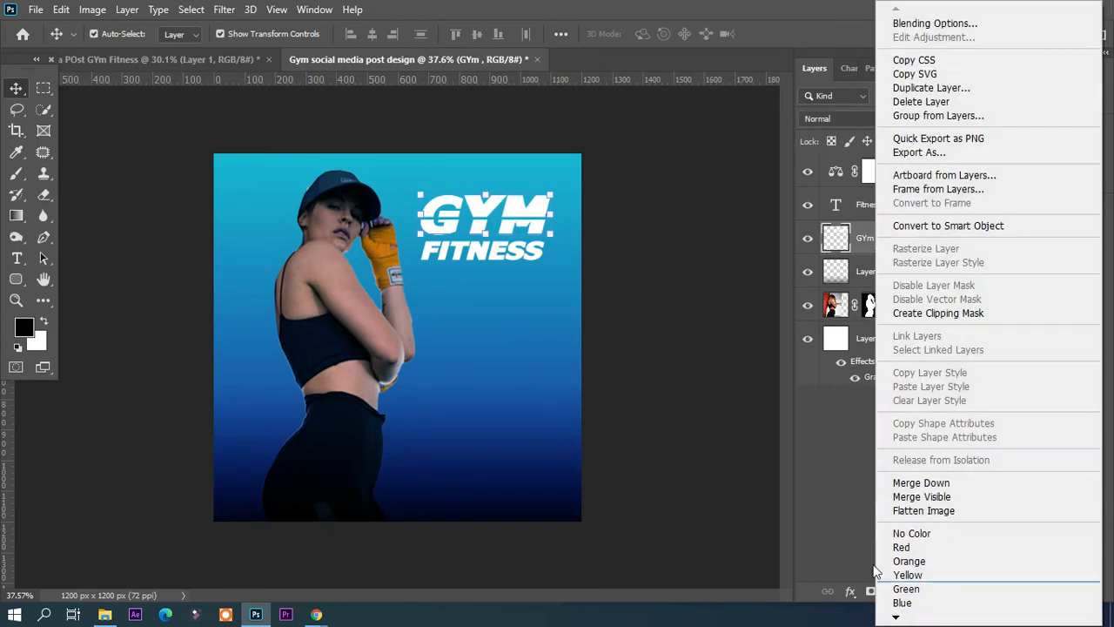
click(854, 491)
click(850, 597)
click(855, 593)
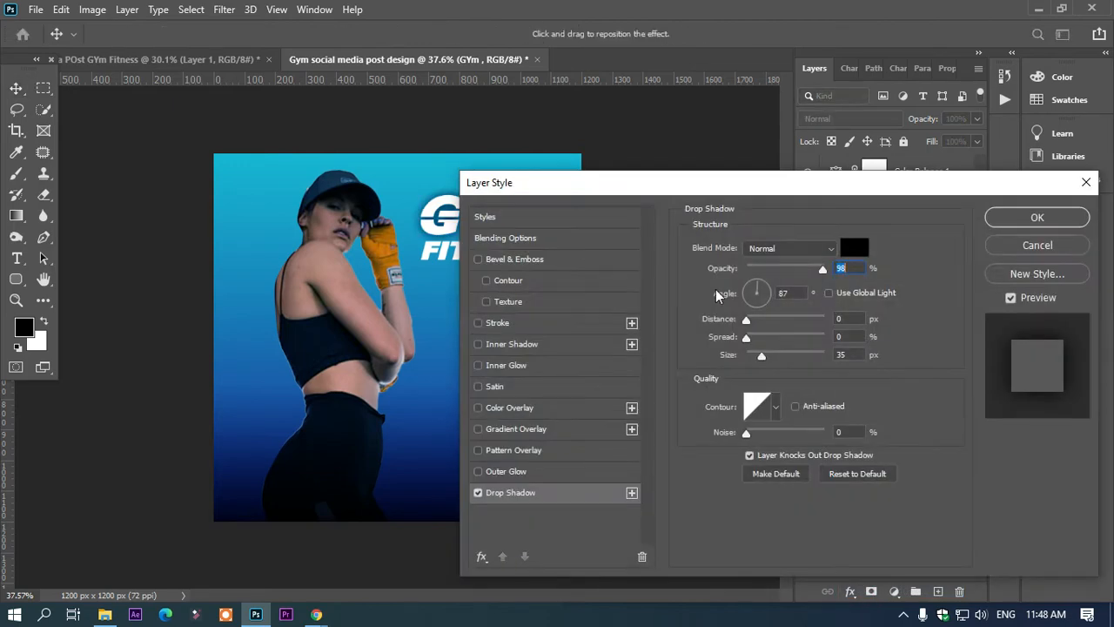
drag(623, 189, 583, 190)
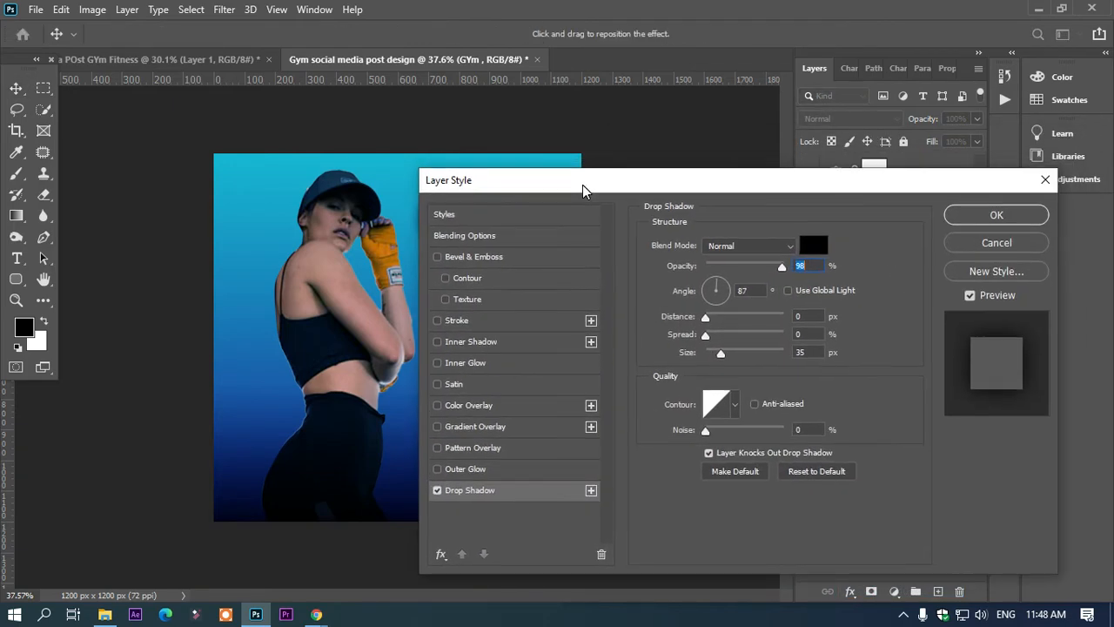
click(996, 215)
Step: Recolour the FITNESS text to dark navy 020a2e sampled from the background, and enlarge it to 78 px slightly lower beneath GYM
click(463, 257)
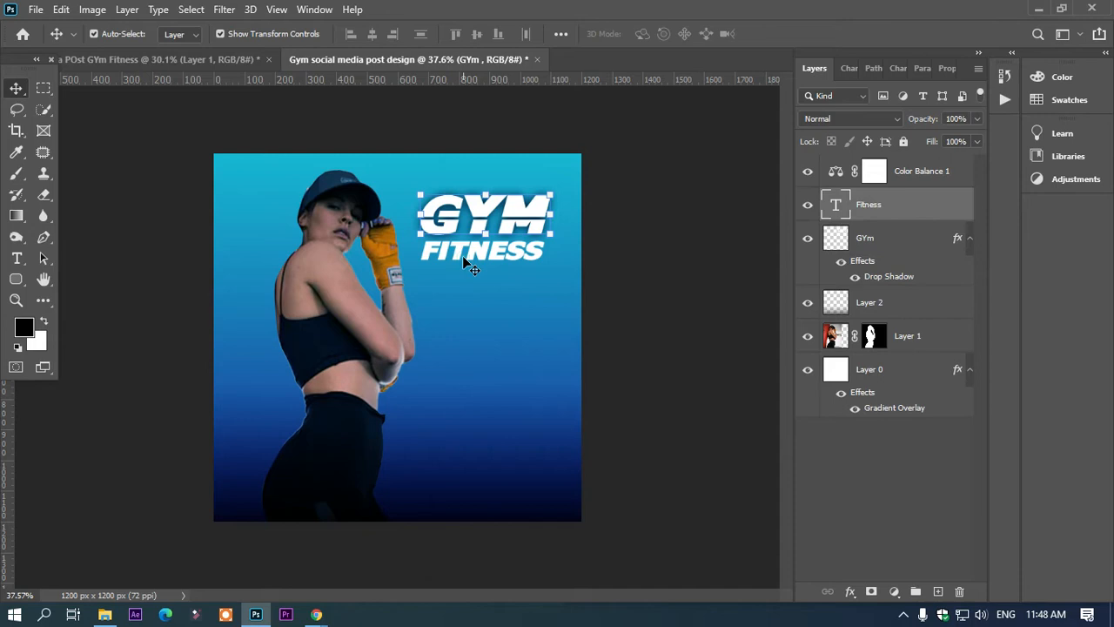
key(t)
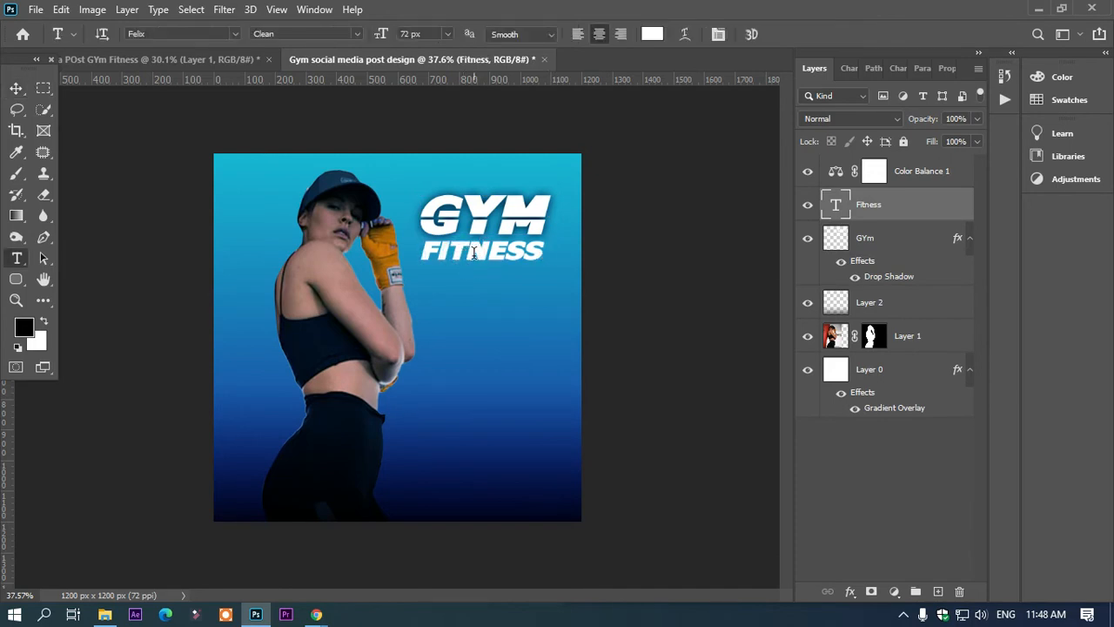
double_click(475, 254)
click(652, 34)
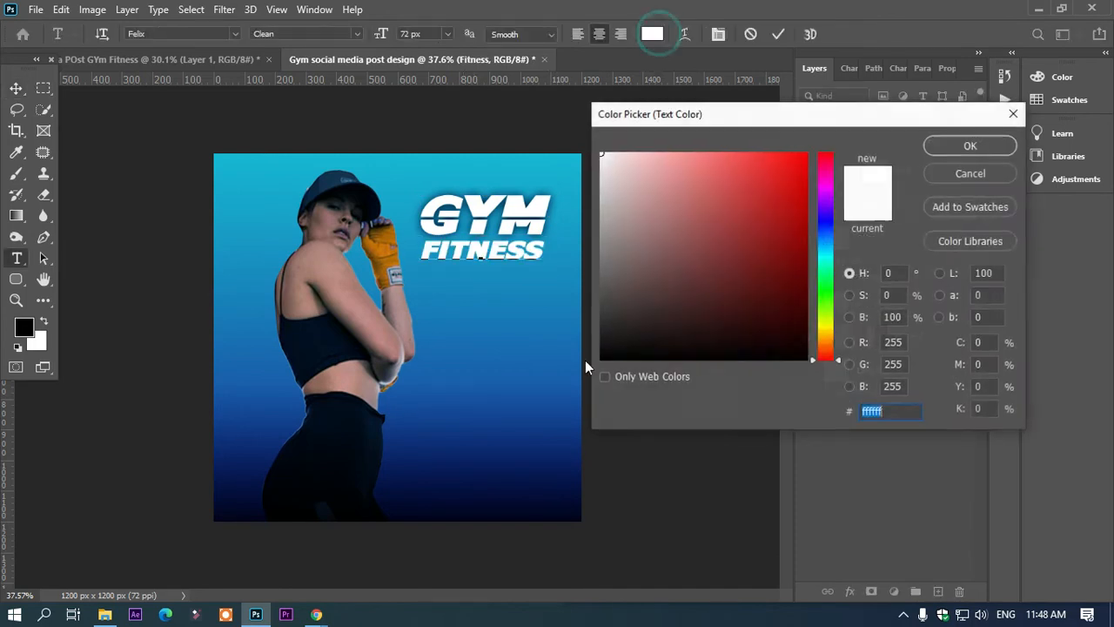
click(572, 499)
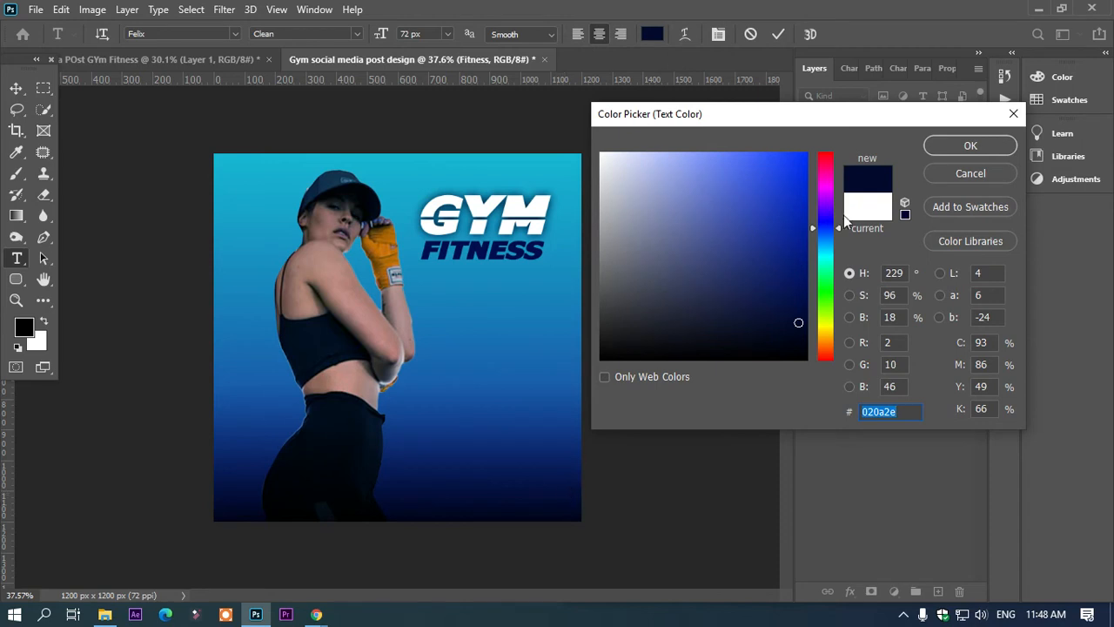
click(971, 148)
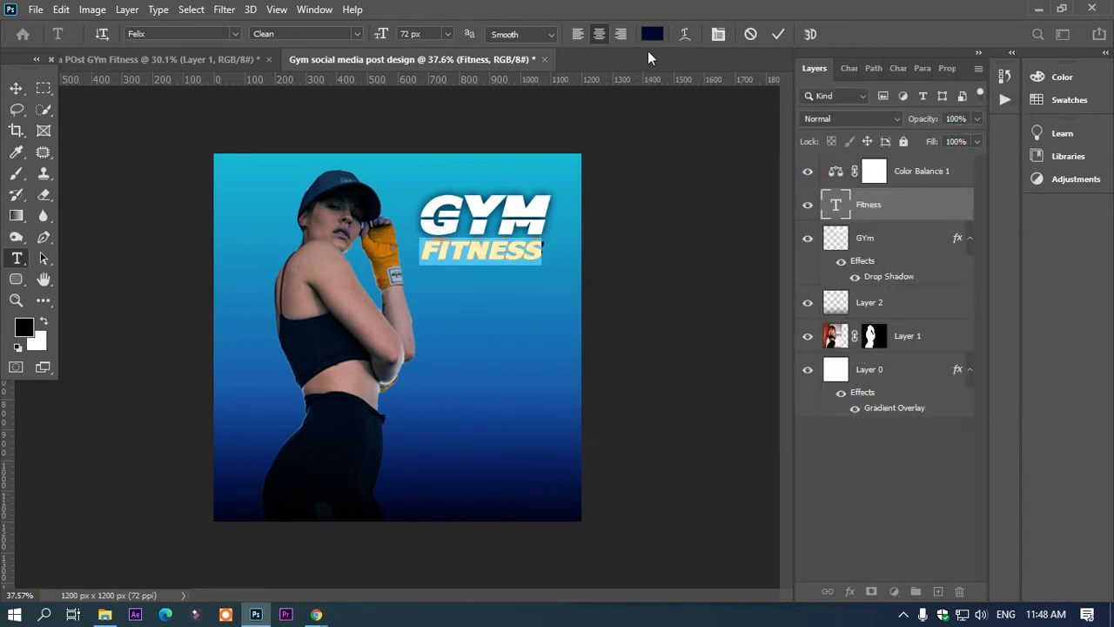
drag(384, 35, 513, 330)
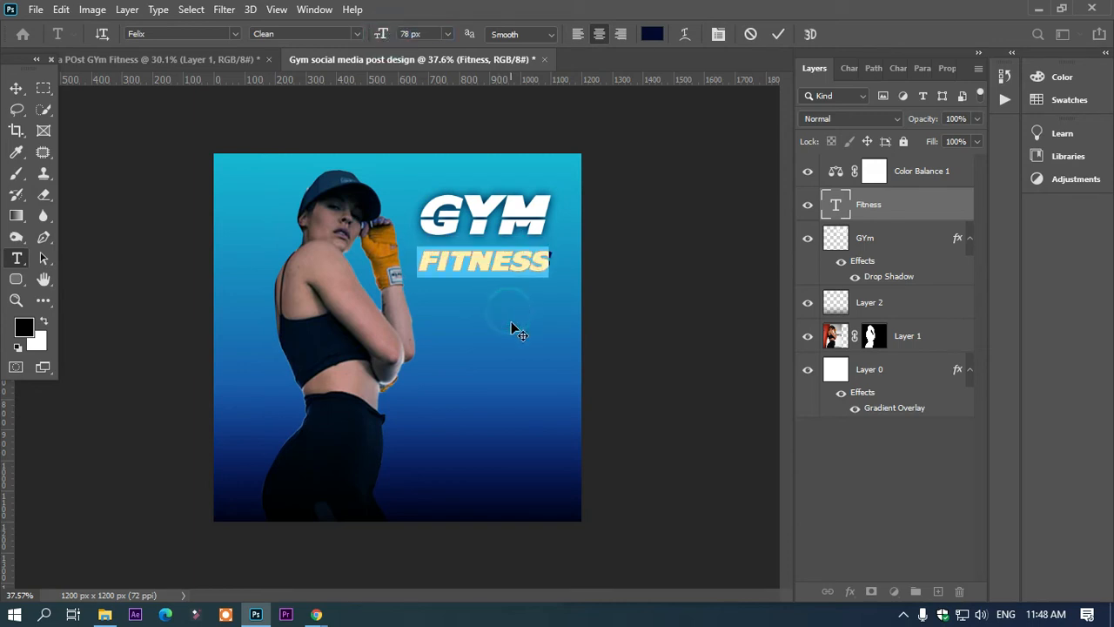
click(16, 88)
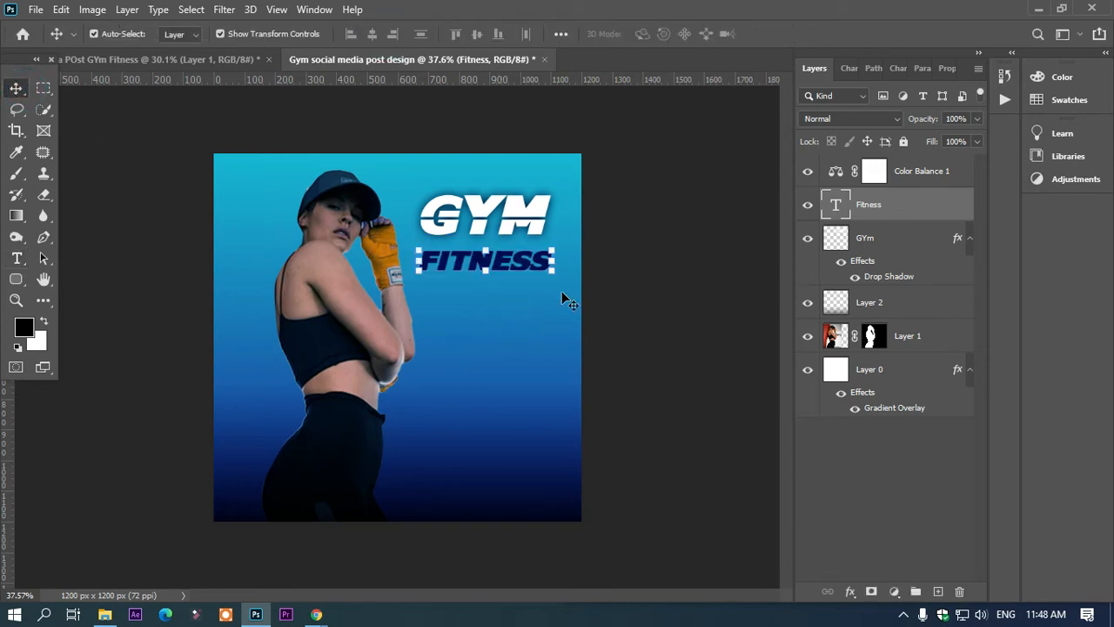
Step: Add a white 6 px outside stroke at 100% opacity to the FITNESS text and fine-tune its position beneath GYM
drag(518, 265, 520, 267)
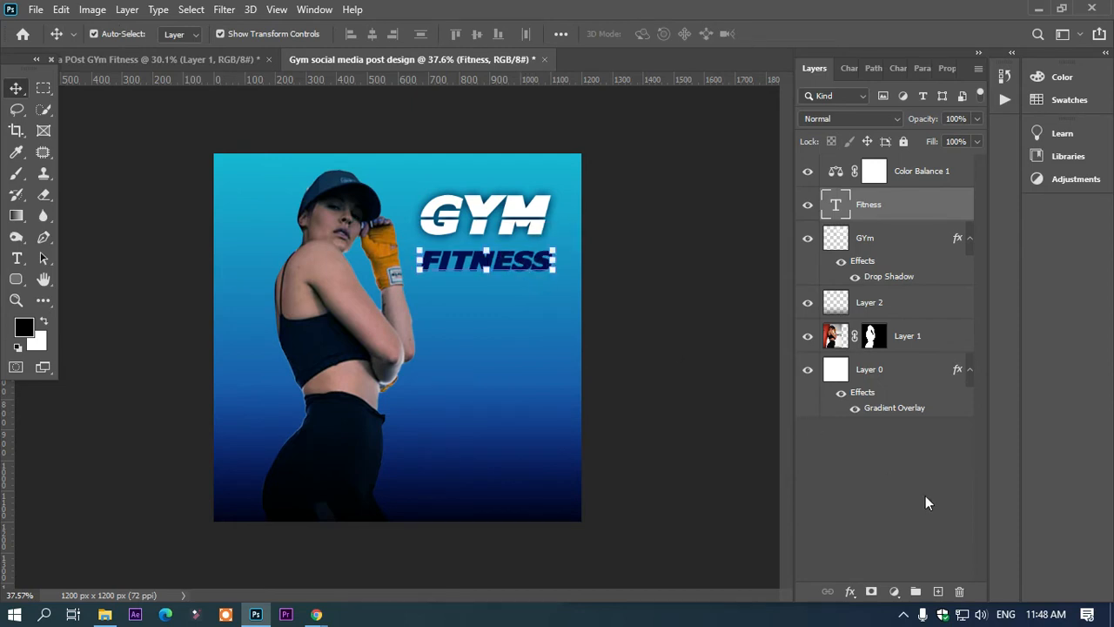
click(850, 593)
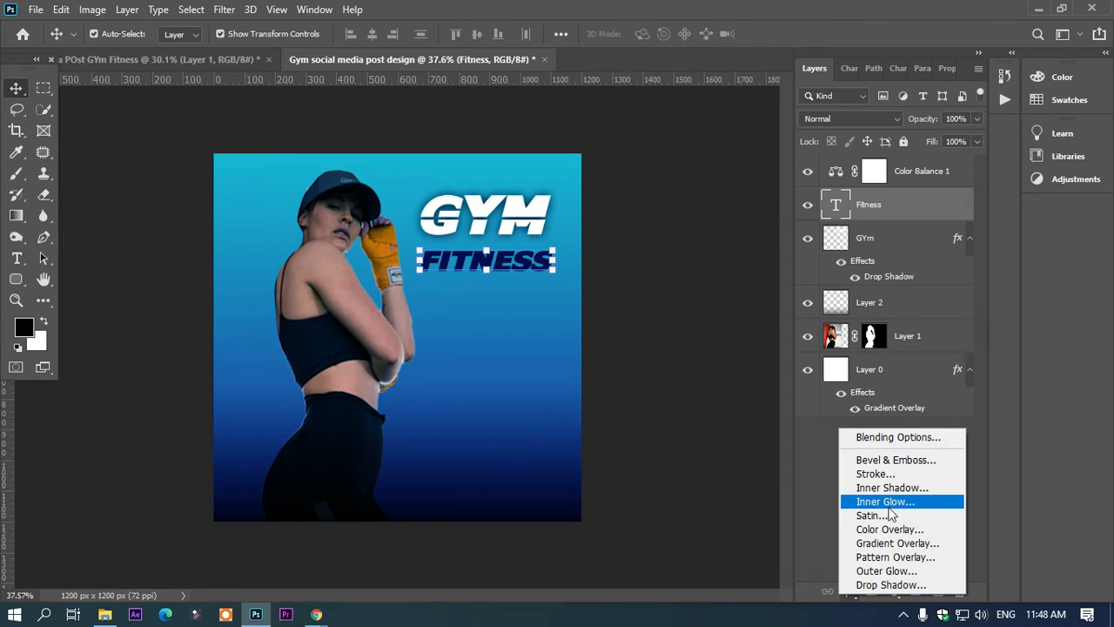
click(882, 475)
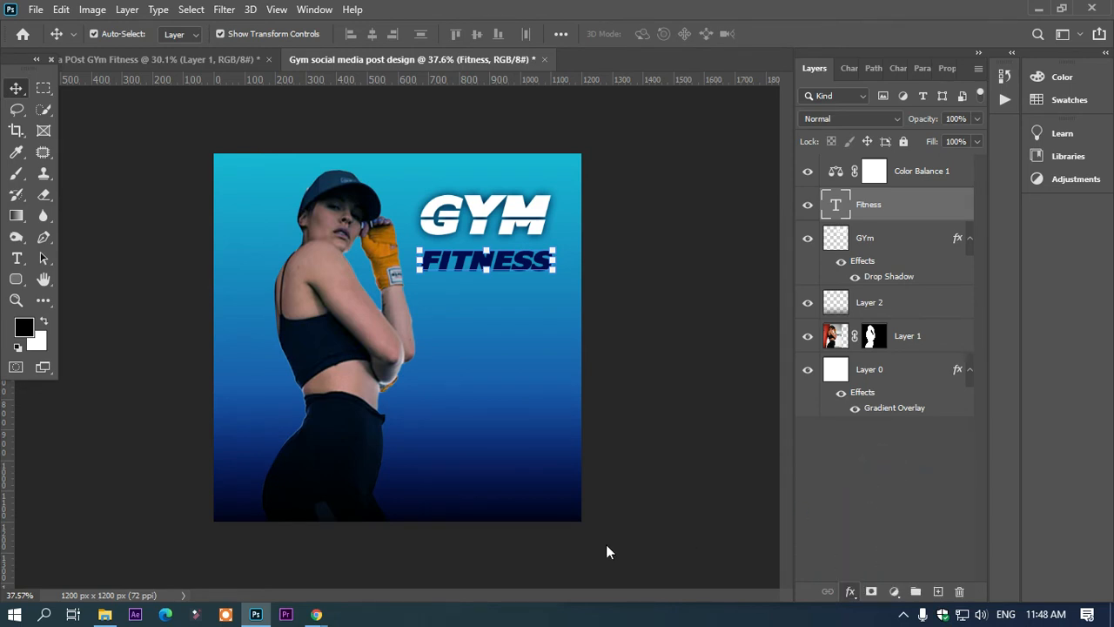
drag(700, 245, 716, 244)
drag(721, 190, 784, 213)
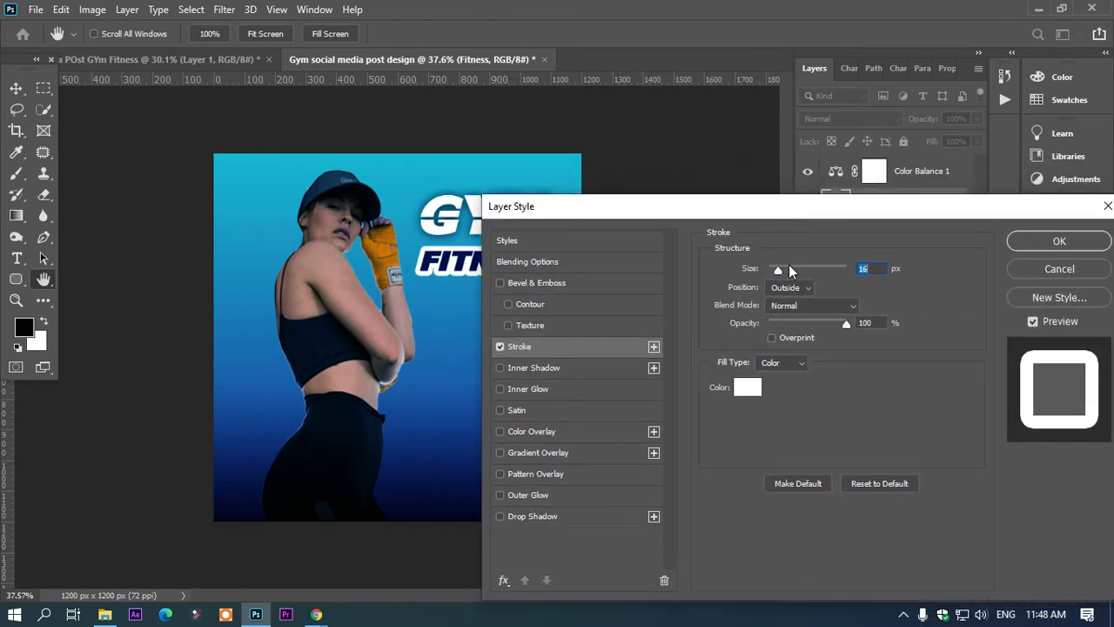
drag(777, 273, 772, 273)
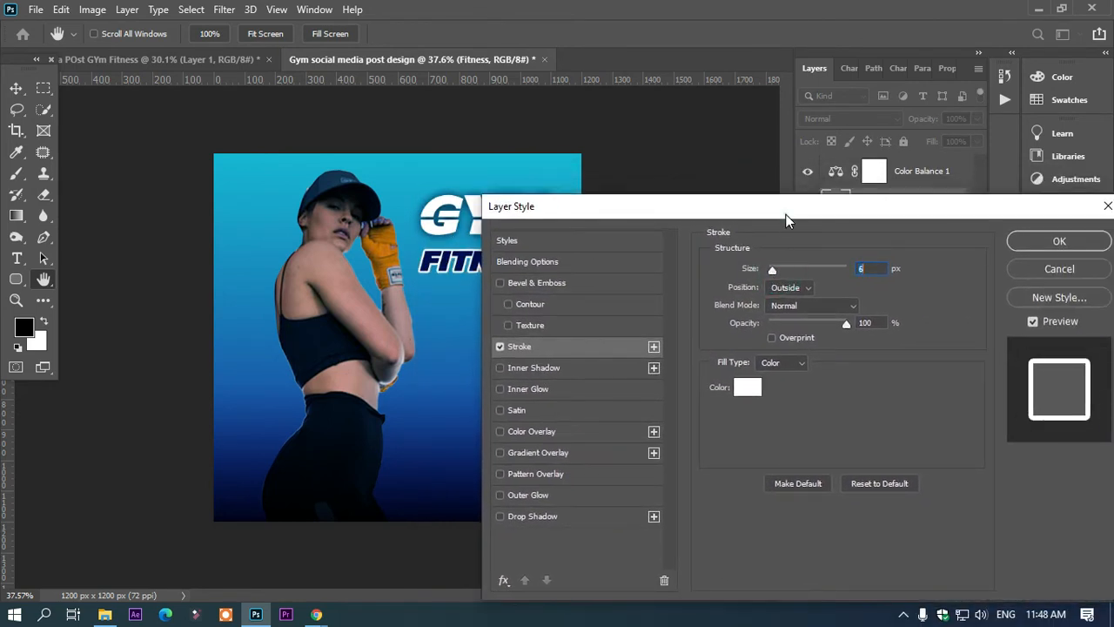
drag(785, 213, 515, 378)
click(788, 406)
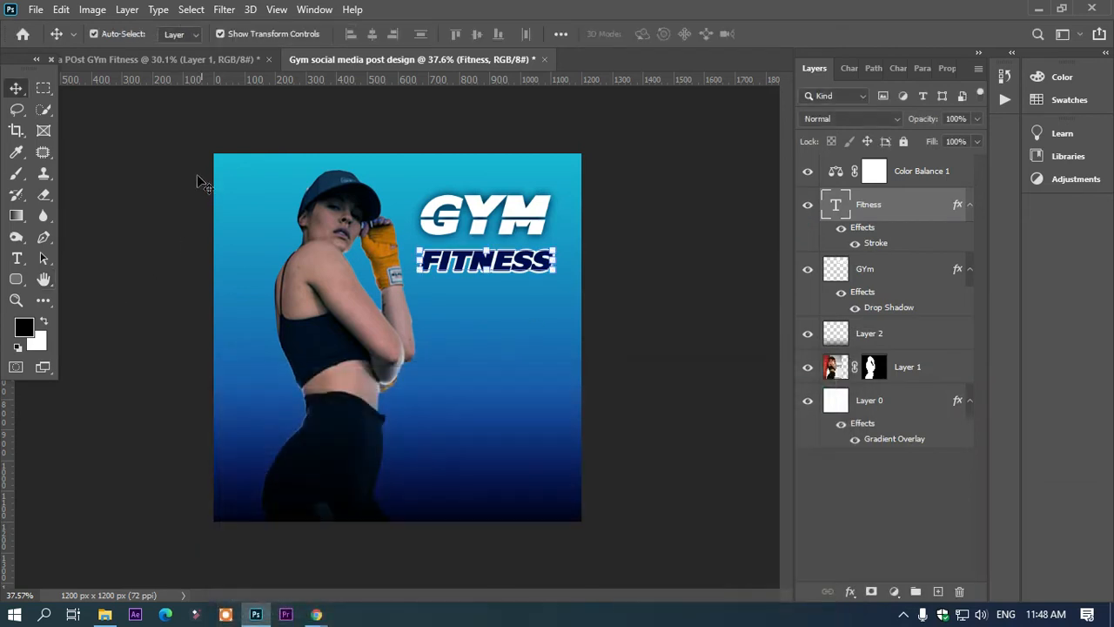
drag(512, 272, 514, 262)
Step: Draw a three-sided polygon about 92 x 80 px and place it just below the start of the FITNESS text
click(17, 283)
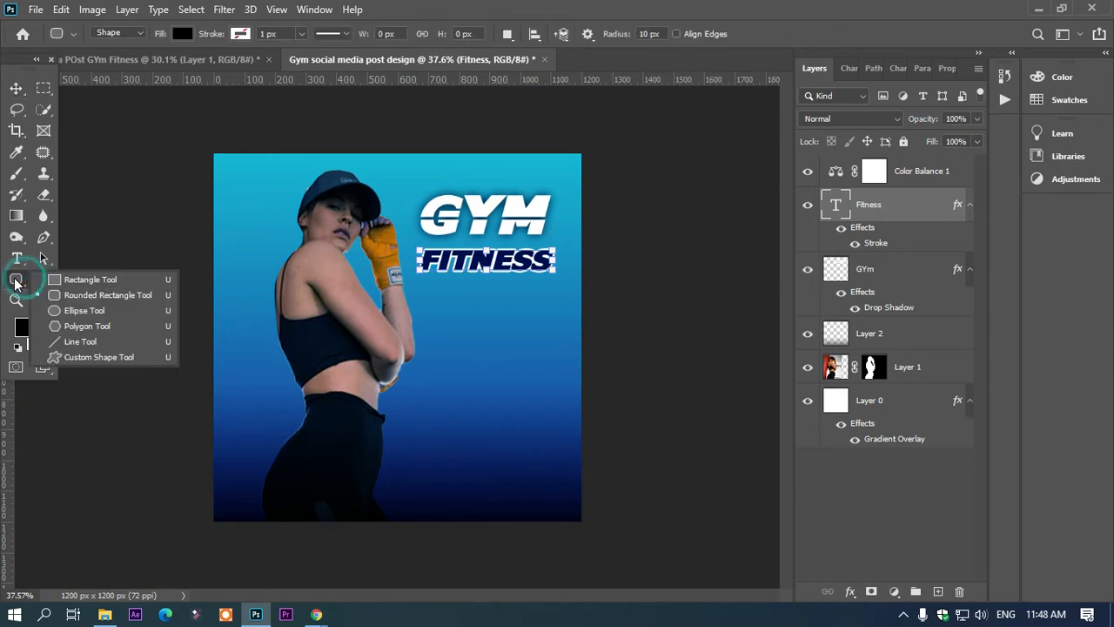
click(65, 357)
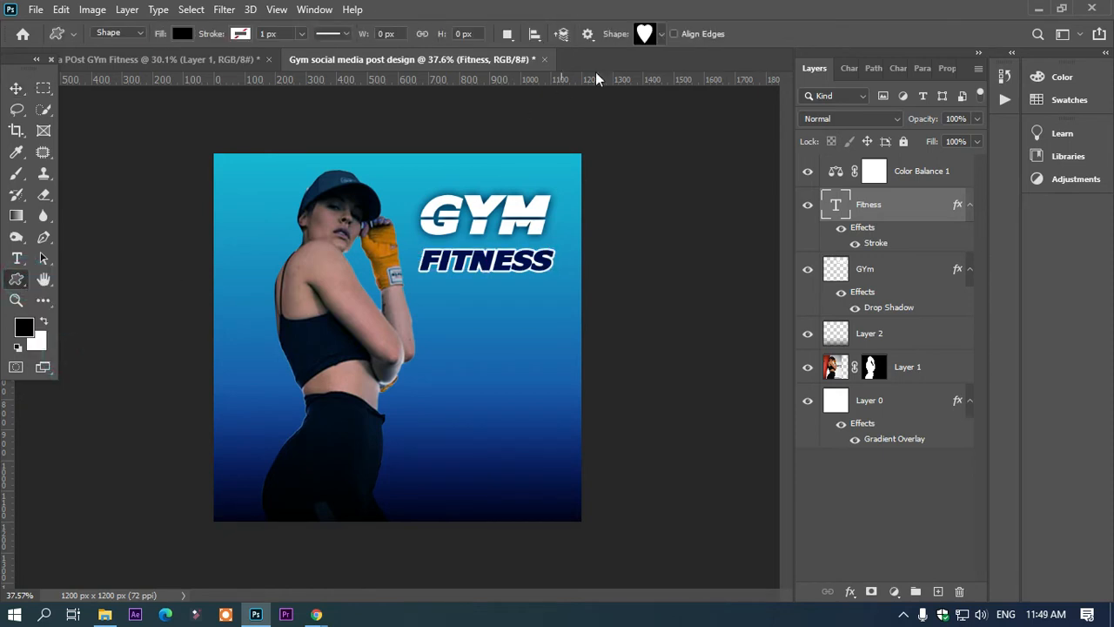
click(657, 36)
click(657, 37)
right_click(7, 280)
click(75, 329)
mouse_move(389, 166)
mouse_down()
mouse_move(409, 199)
mouse_move(399, 179)
mouse_move(388, 189)
mouse_move(387, 166)
mouse_move(386, 183)
mouse_up()
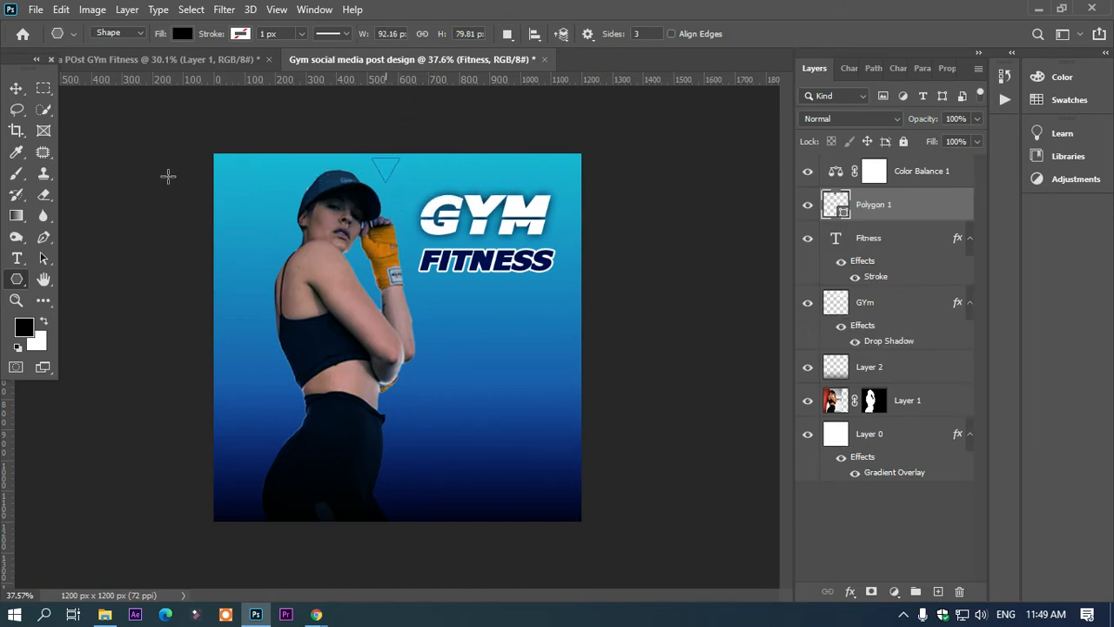
key(v)
click(390, 172)
click(387, 168)
drag(386, 167, 440, 301)
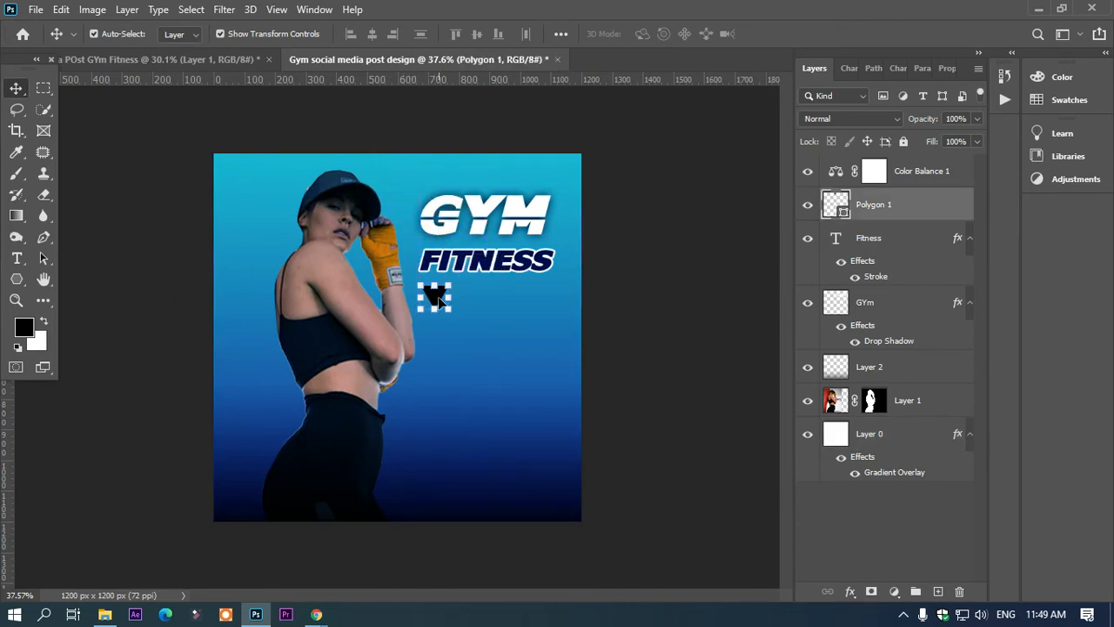
Step: Recolour the triangle to light blue a9d9ff, starting from a blue sampled from the background
double_click(834, 203)
drag(525, 497, 563, 520)
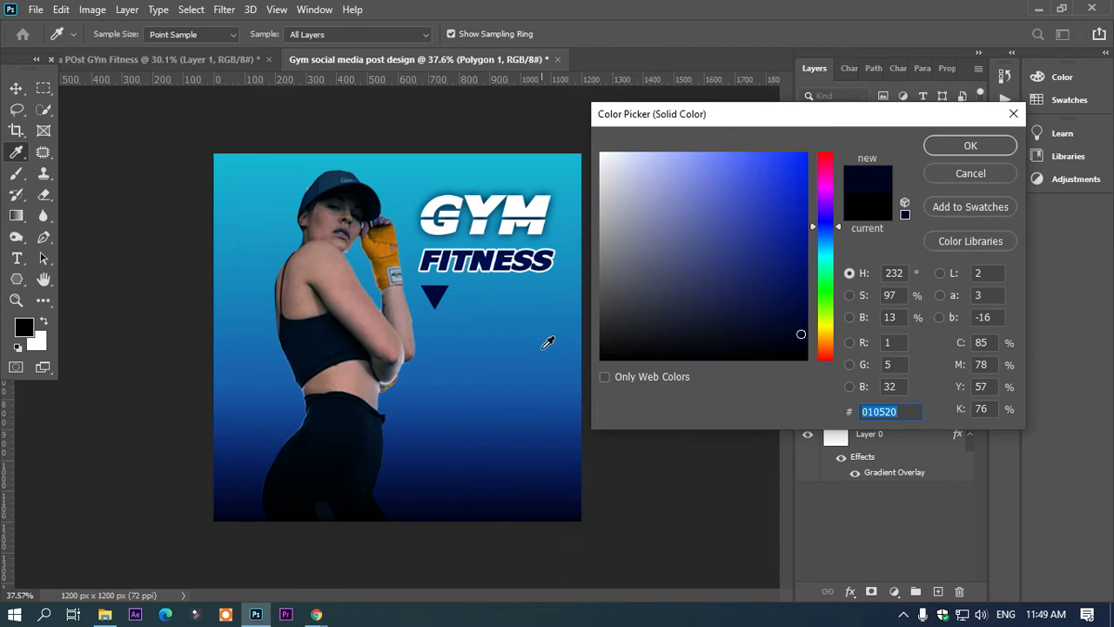
click(543, 345)
drag(723, 191, 672, 152)
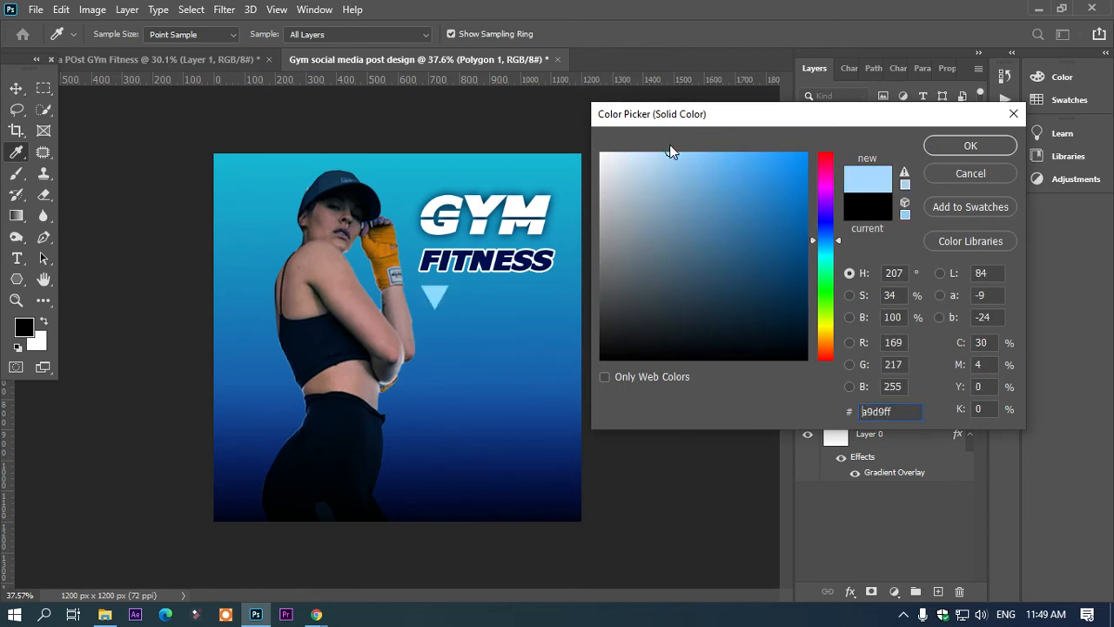
click(968, 141)
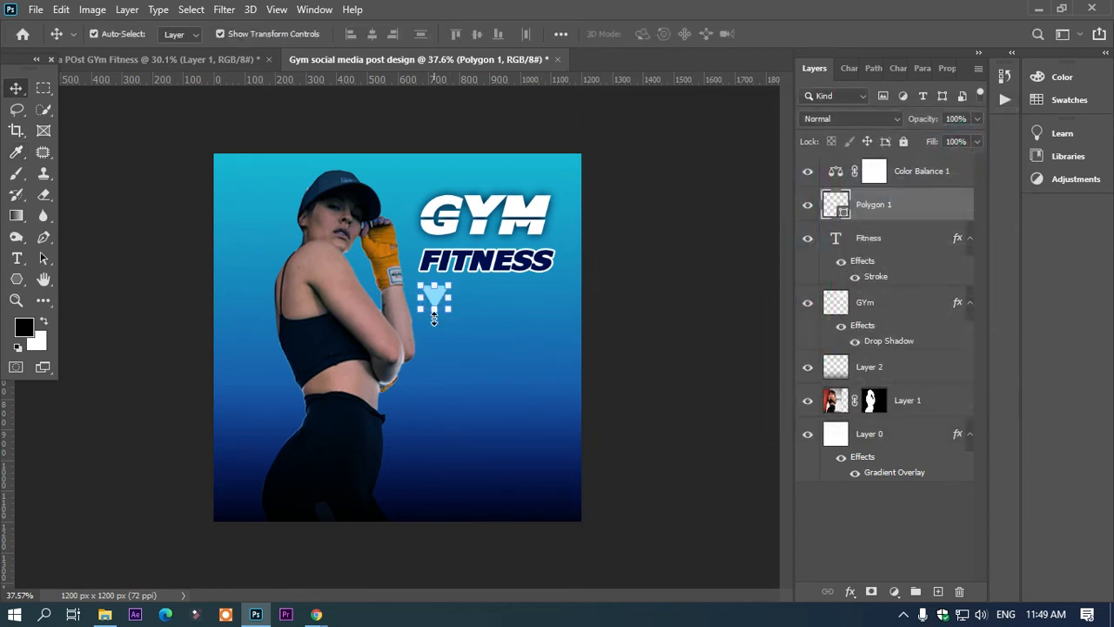
Step: Stretch the light blue triangle downward and distort its upper right corner inward to form a taller, slanted wedge
scroll(449, 315, up, 5)
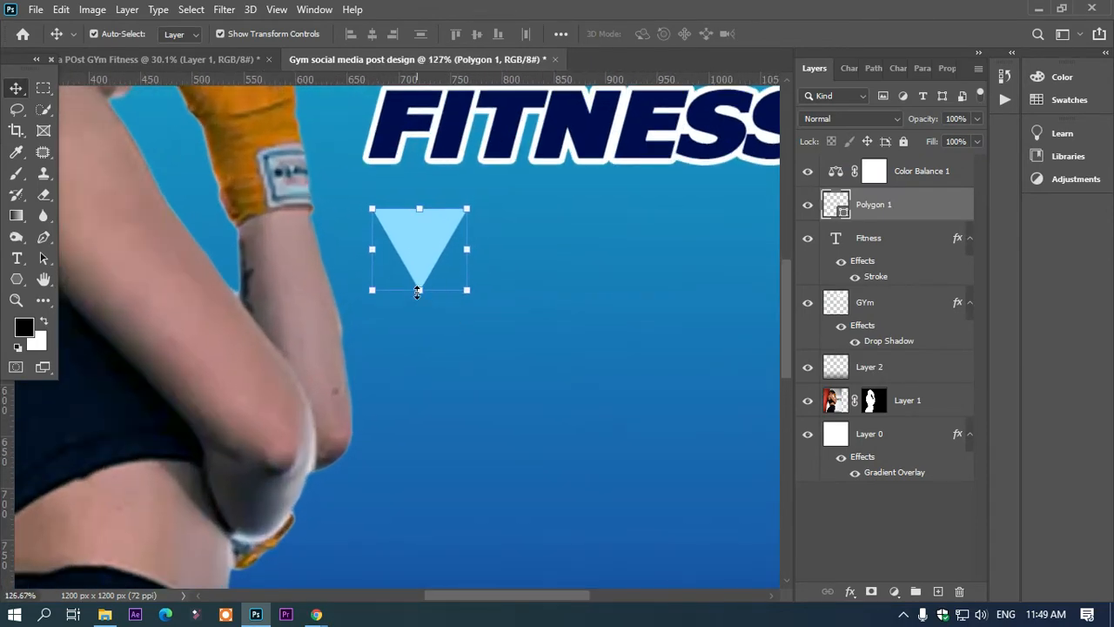
drag(419, 302, 420, 344)
drag(499, 213, 425, 199)
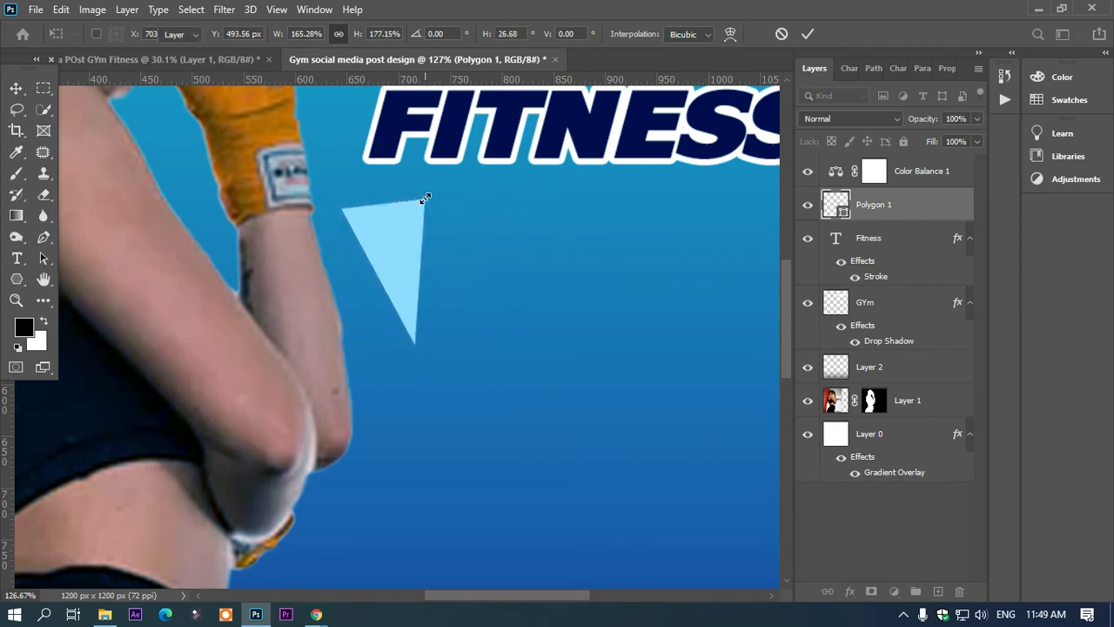
key(Return)
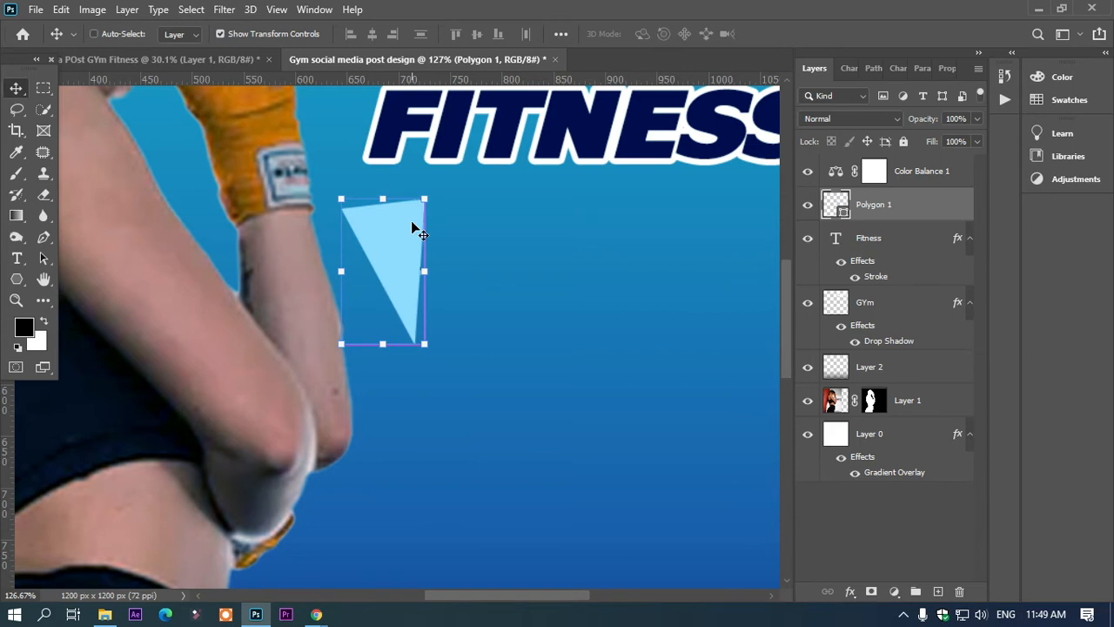
Step: Duplicate the wedge, flip the copy horizontally, rotate it to 122.18° and place it along the original's left edge
key(ctrl+j)
key(ctrl+t)
right_click(412, 222)
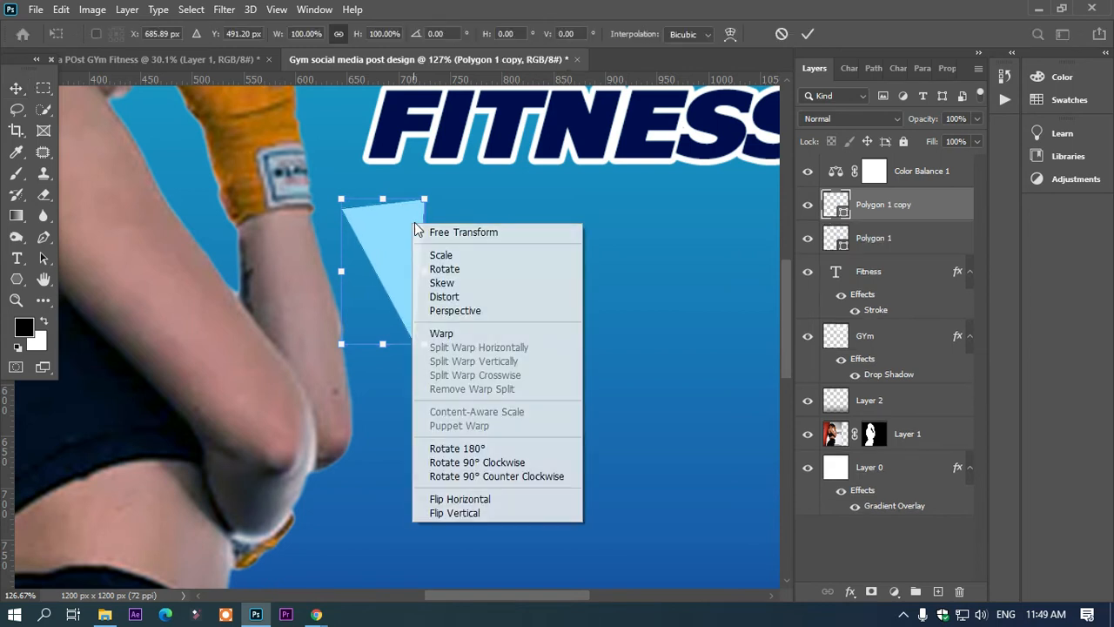
click(479, 499)
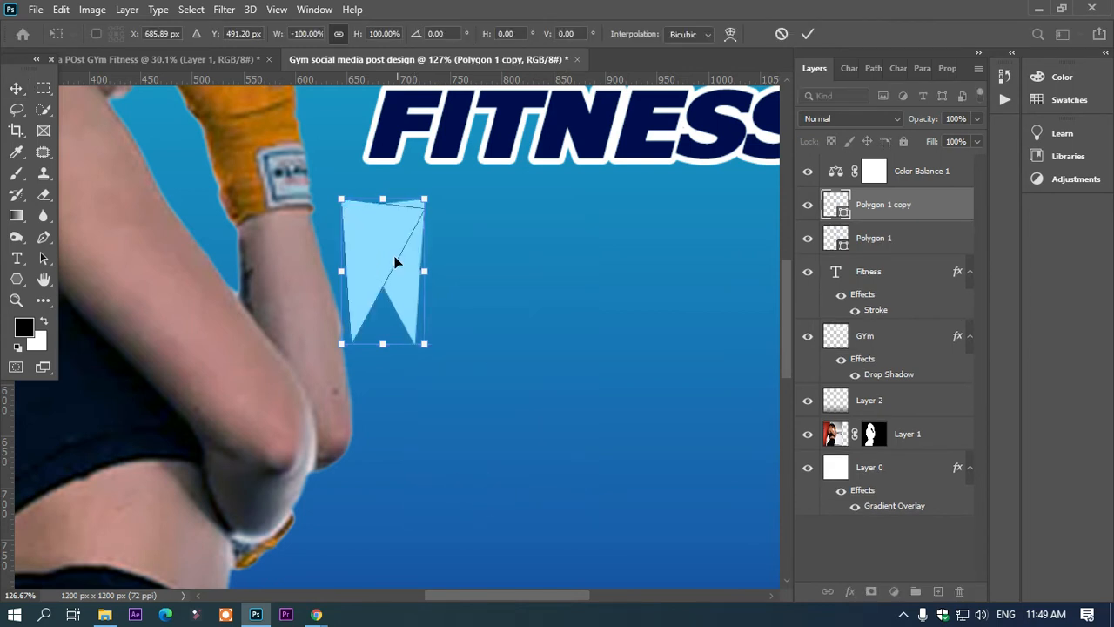
drag(369, 366, 488, 377)
drag(403, 290, 393, 296)
drag(398, 363, 410, 378)
drag(391, 305, 384, 315)
drag(402, 369, 410, 374)
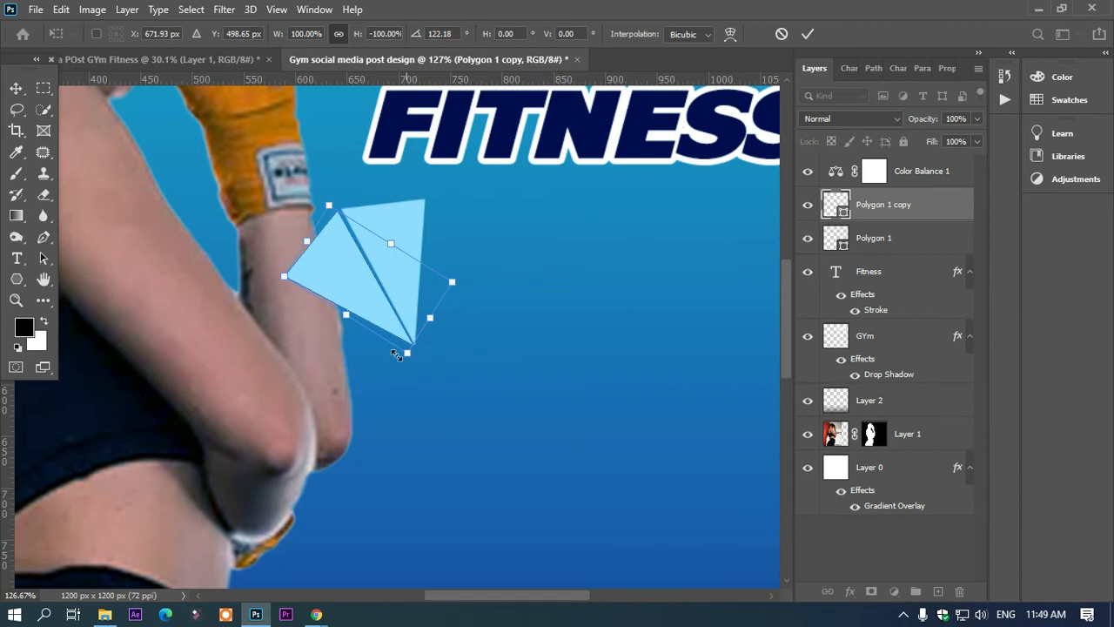
Step: Nudge the flipped copy right and up until it closes the gap with the original wedge, and apply the transform
key(Right)
key(Right)
key(Right)
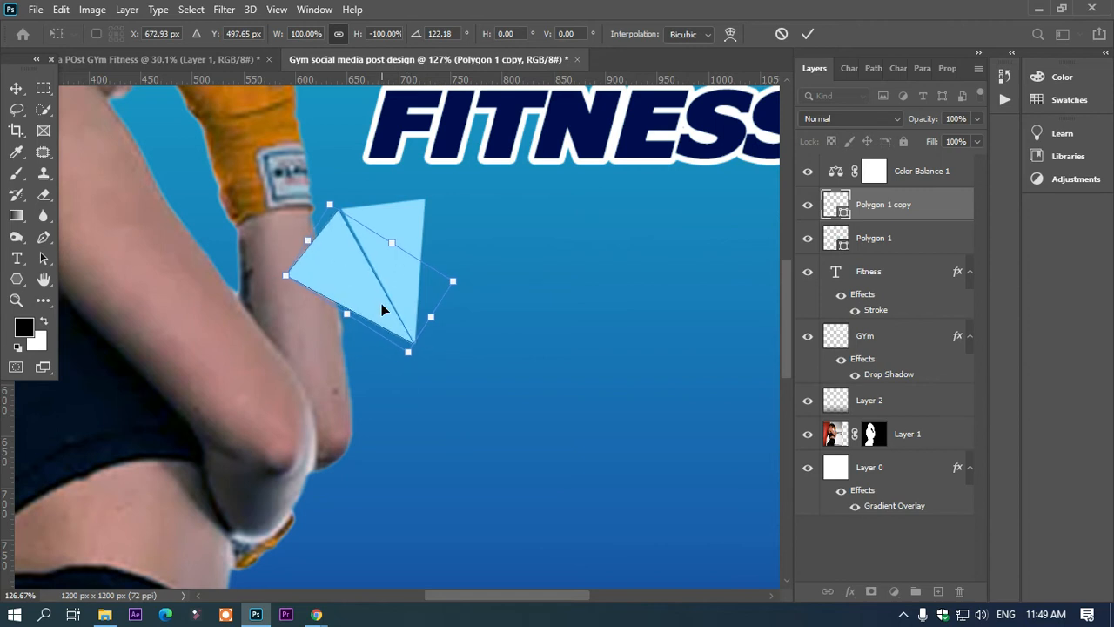
key(Up)
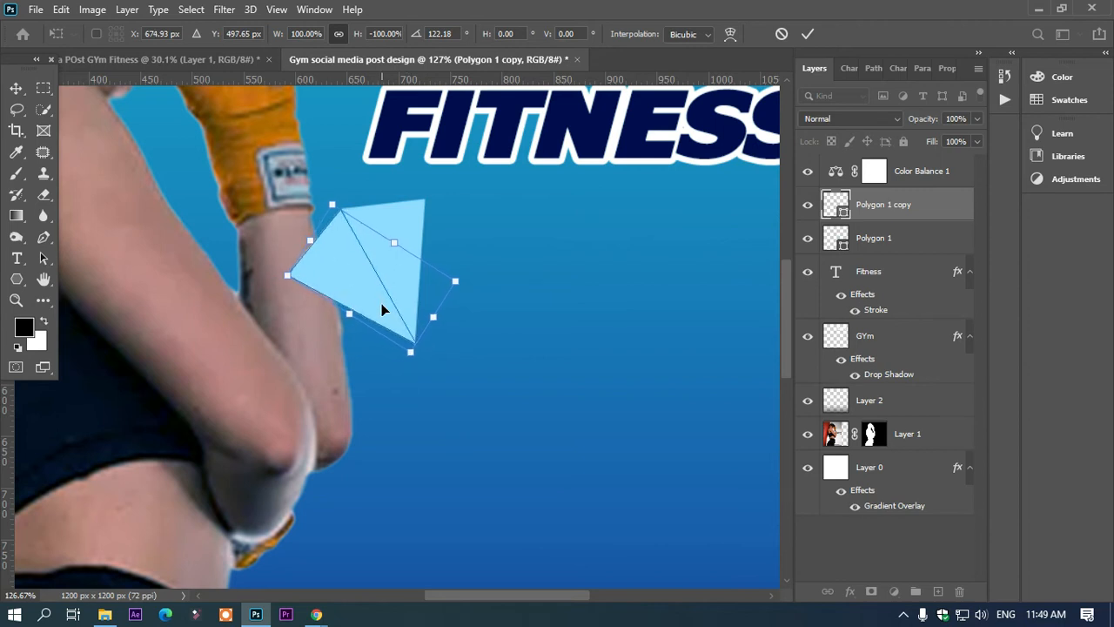
key(Up)
click(488, 303)
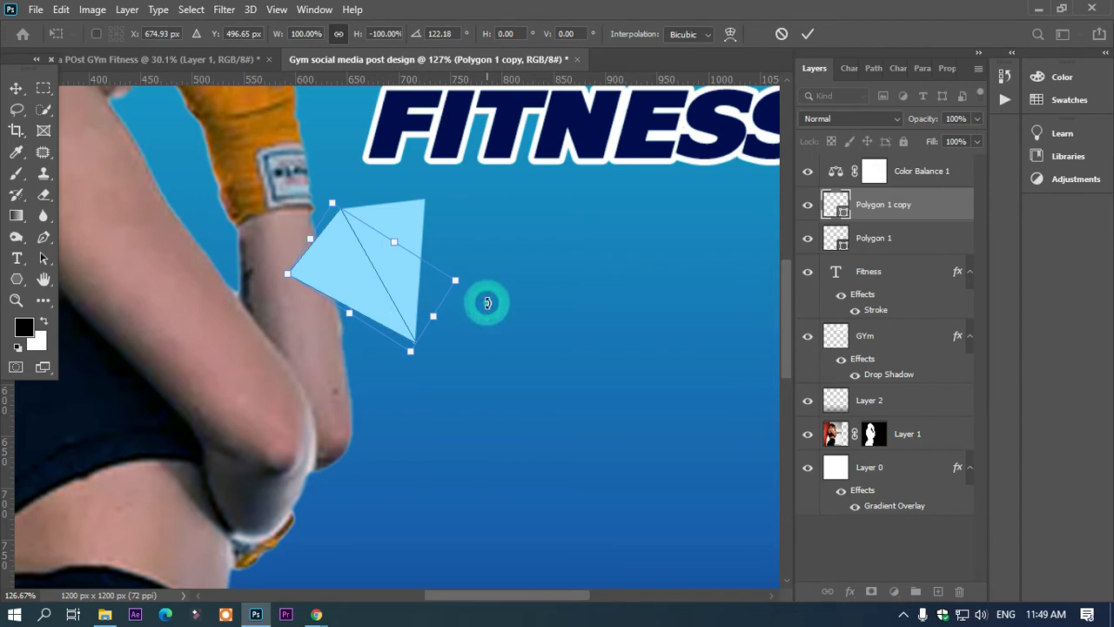
click(511, 280)
click(370, 285)
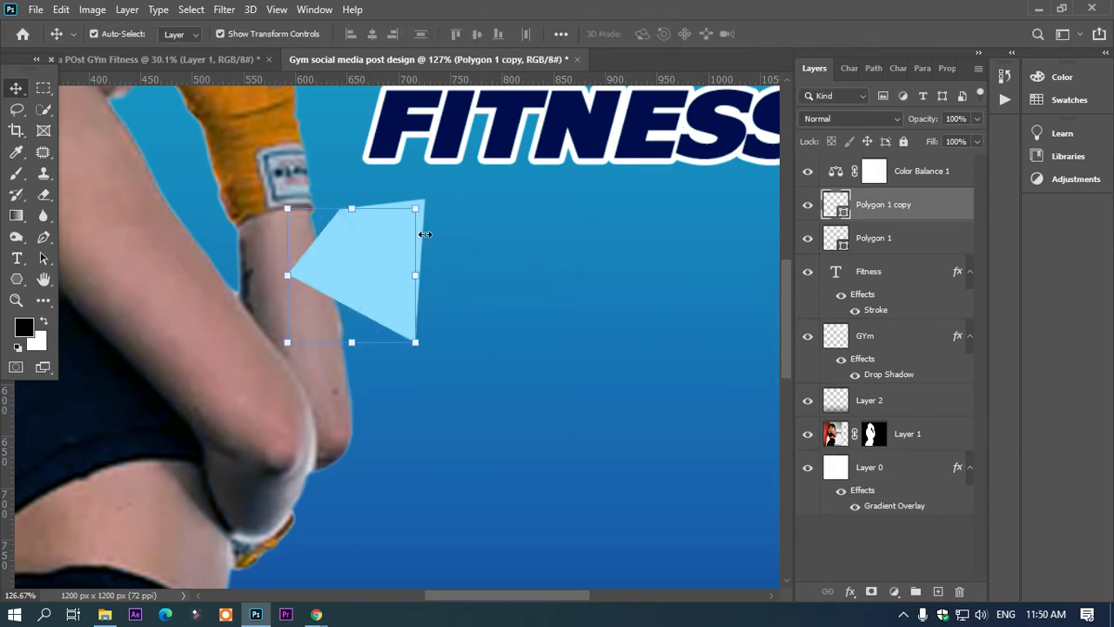
Step: Rotate the original wedge by -1.42° so its edge lines up with the copy
click(485, 196)
click(403, 216)
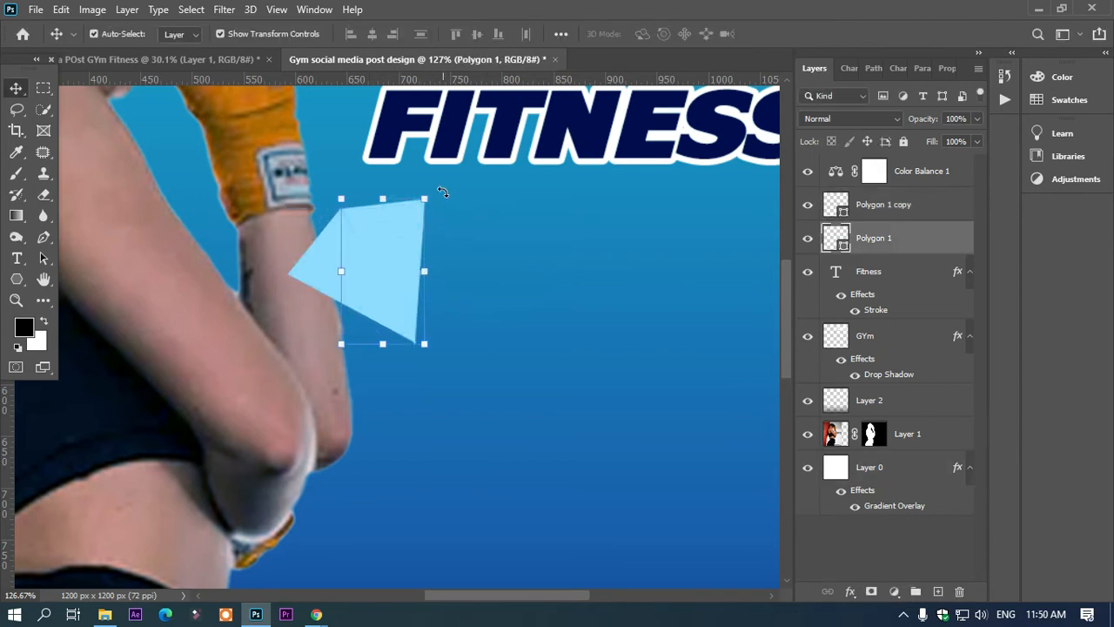
drag(443, 192, 442, 190)
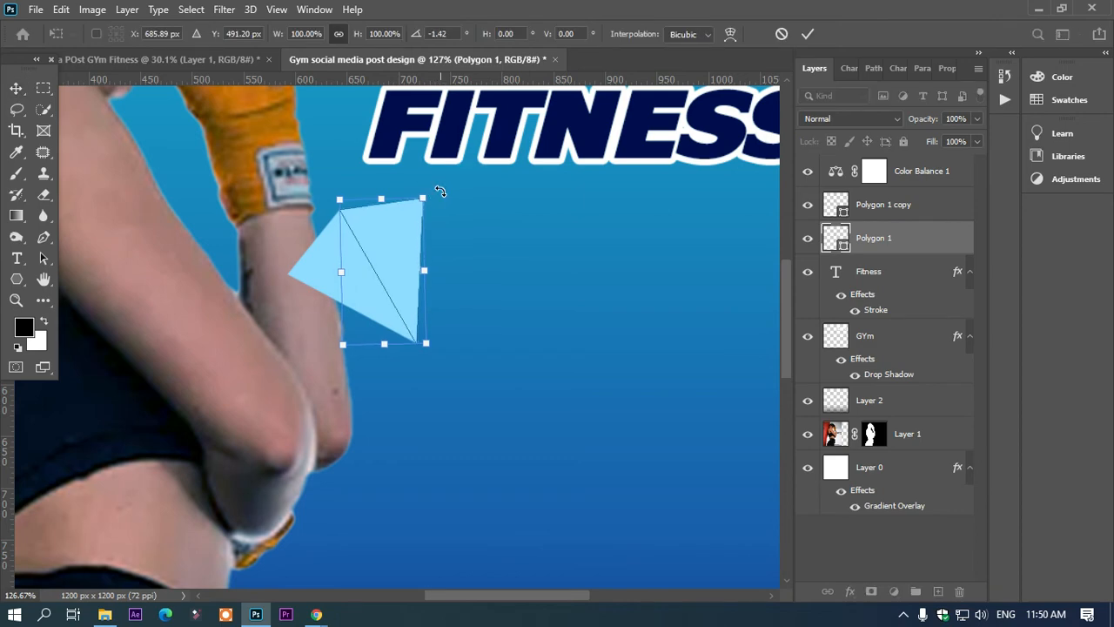
click(493, 290)
click(415, 334)
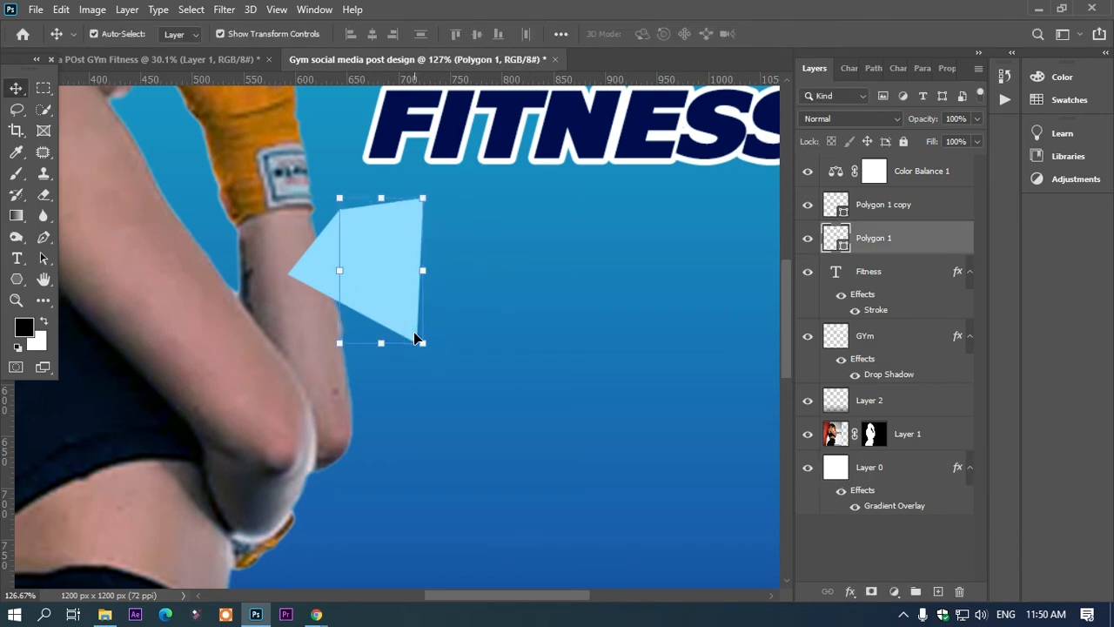
Step: Recolour the original right-hand wedge to grey b9b9b9 so the two halves look like shaded facets
scroll(415, 333, up, 3)
scroll(415, 338, up, 2)
scroll(415, 338, down, 5)
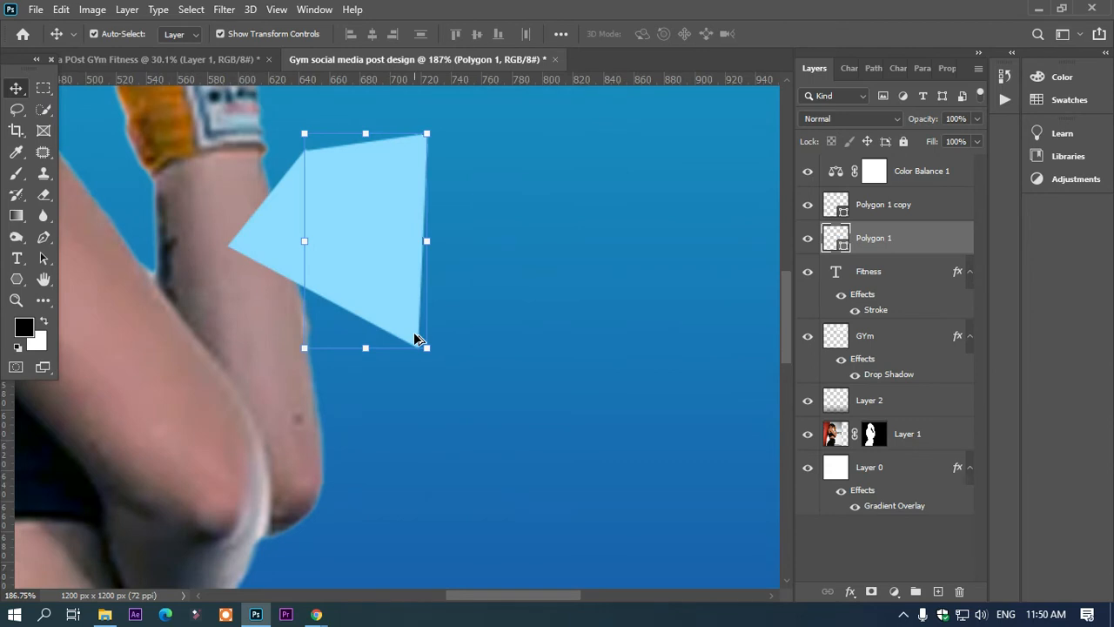
double_click(834, 239)
click(540, 145)
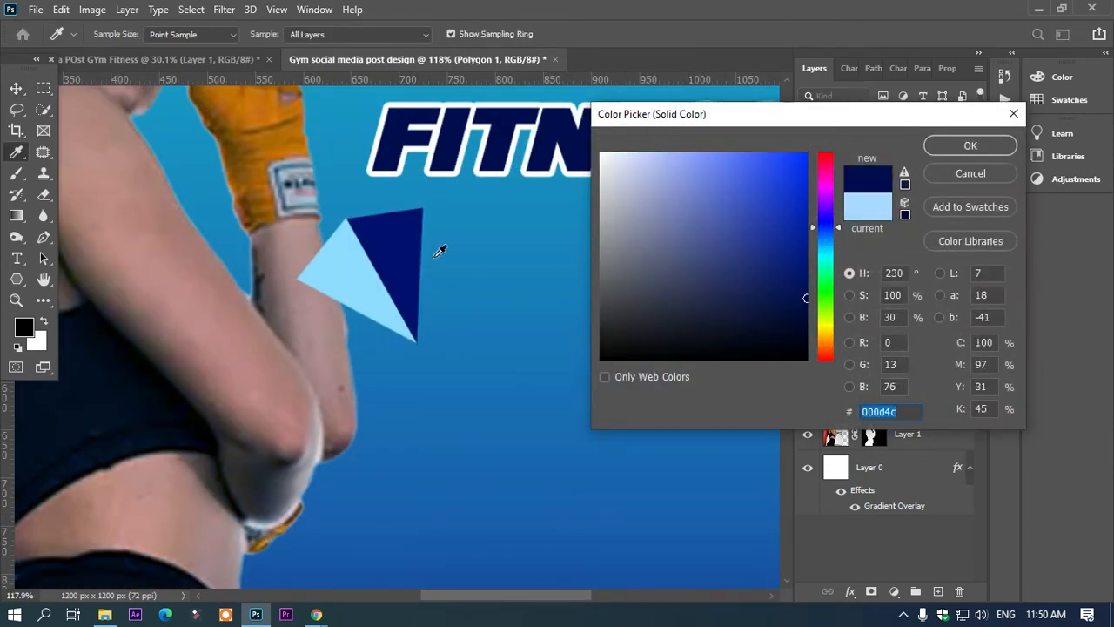
click(360, 247)
click(776, 167)
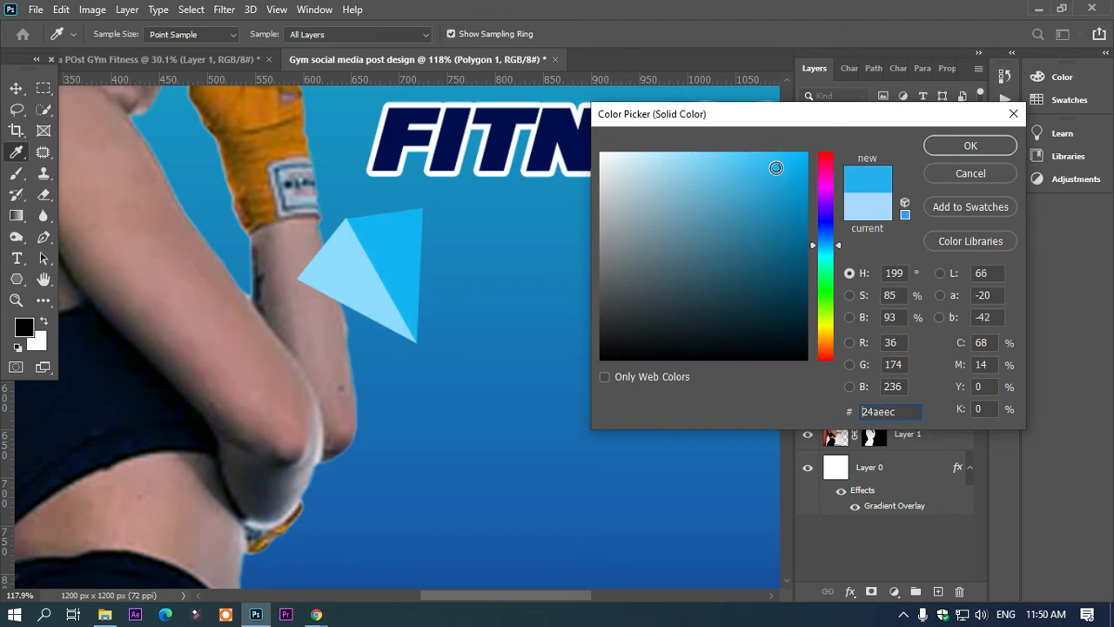
mouse_move(772, 167)
mouse_down()
mouse_move(756, 293)
mouse_move(668, 179)
mouse_move(604, 191)
mouse_move(589, 232)
mouse_move(594, 207)
mouse_up()
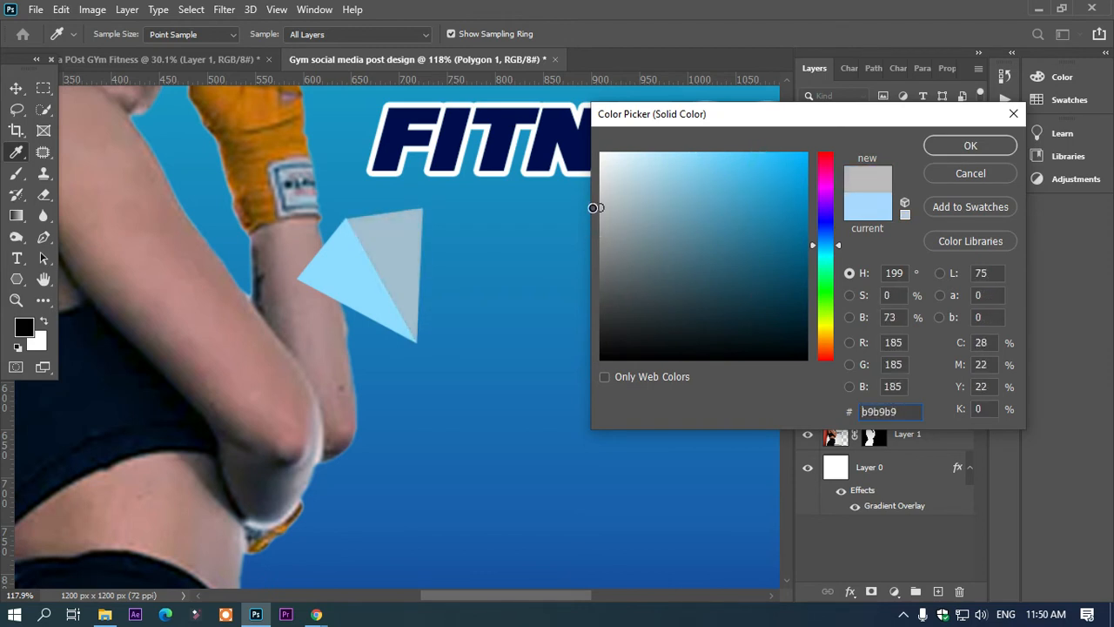
click(971, 145)
key(v)
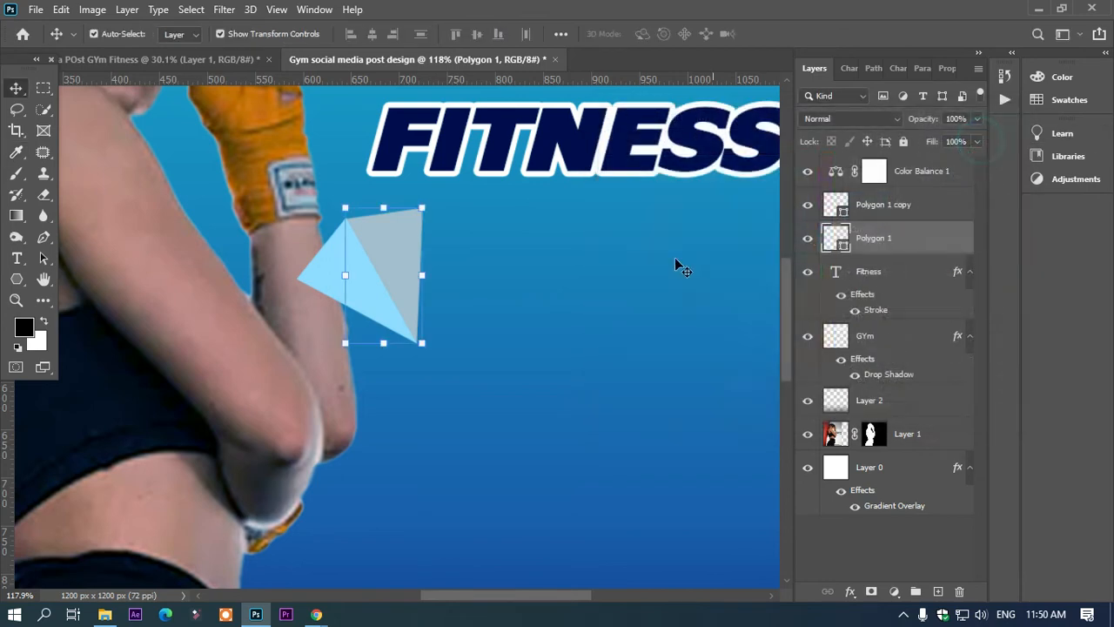
Step: Convert the two wedge layers into one smart object and move it right, clear of the arm and below FITNESS
shift+click(882, 208)
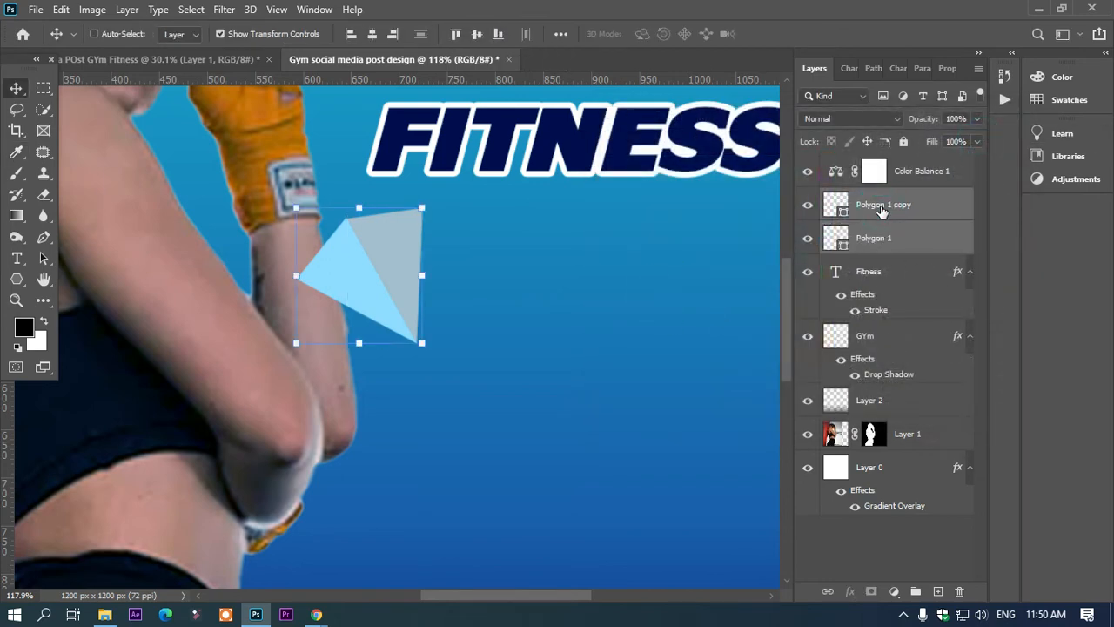
key(ctrl+e)
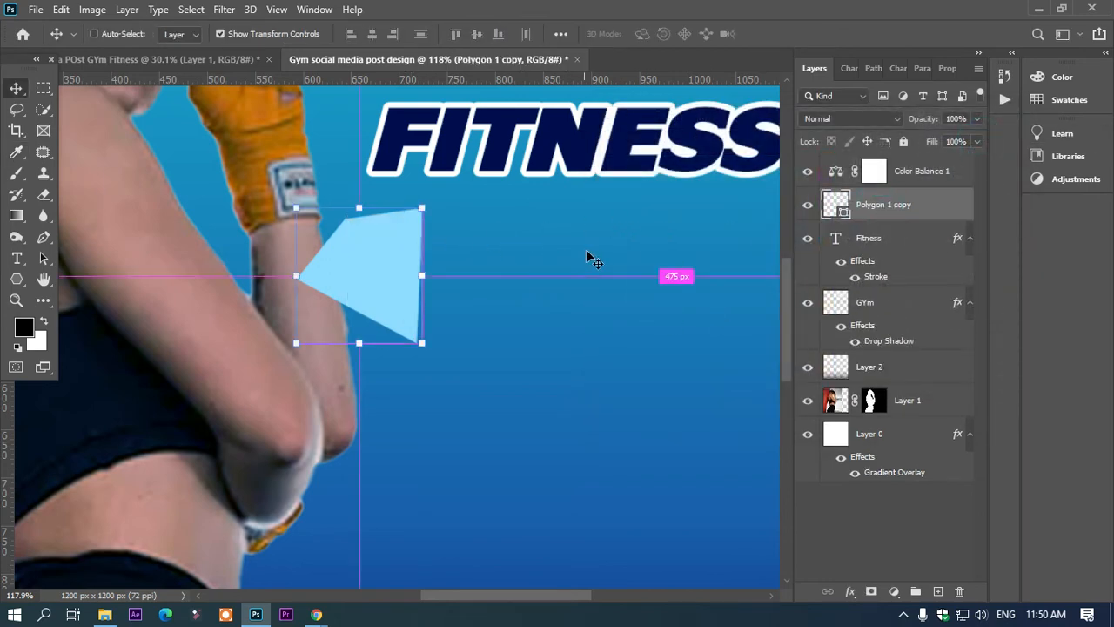
key(ctrl+z)
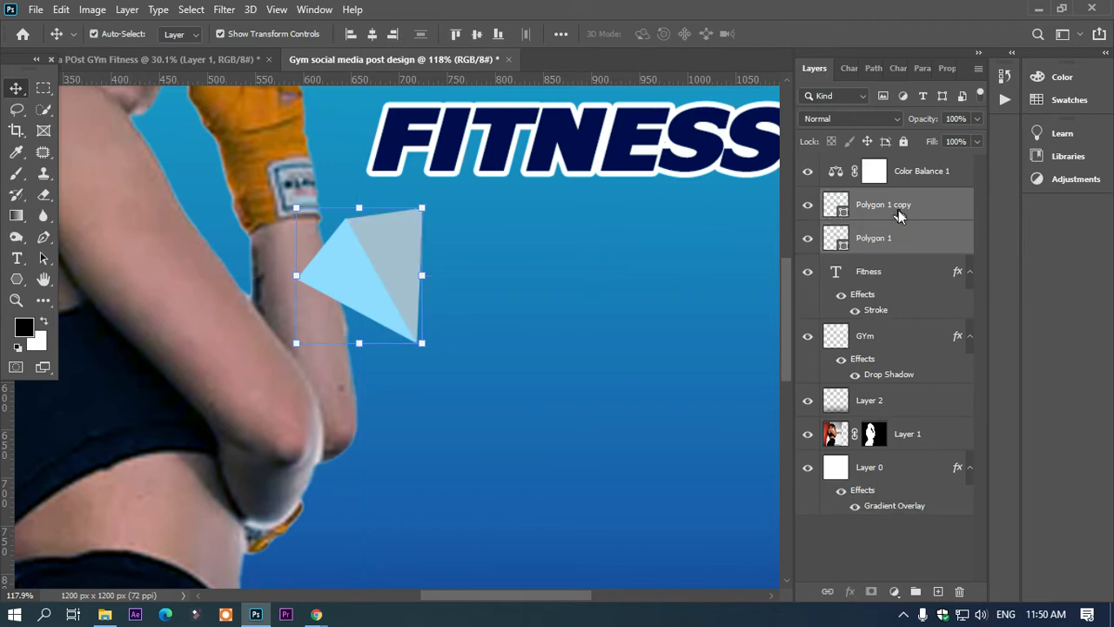
right_click(899, 215)
click(744, 222)
drag(394, 279, 535, 290)
scroll(536, 288, down, 5)
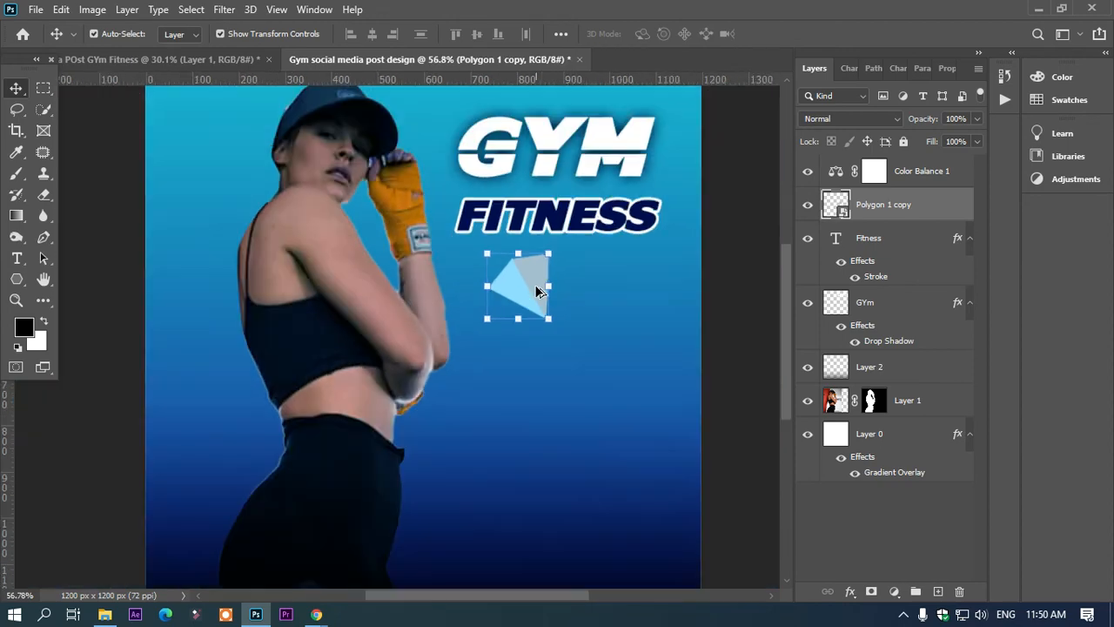
Step: Rotate the faceted shape to -99.72°, resize it and place it at the poster's left edge beside the woman's waist
drag(453, 311, 471, 120)
drag(442, 190, 232, 366)
drag(281, 422, 311, 234)
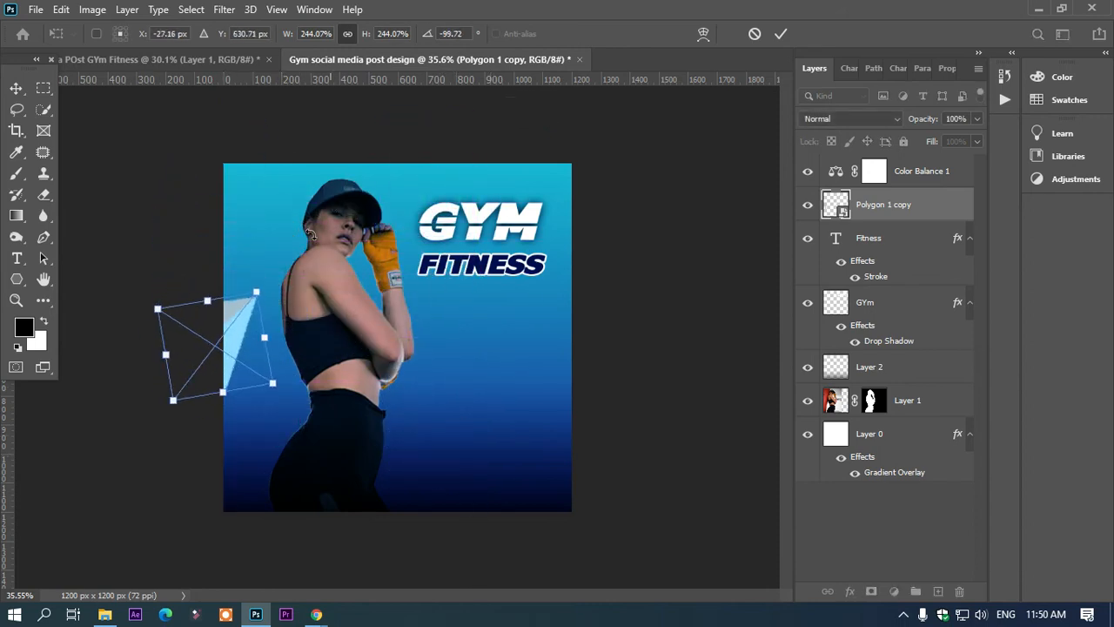
drag(242, 339, 281, 364)
drag(318, 398, 289, 384)
drag(255, 339, 274, 378)
drag(302, 424, 257, 379)
key(Return)
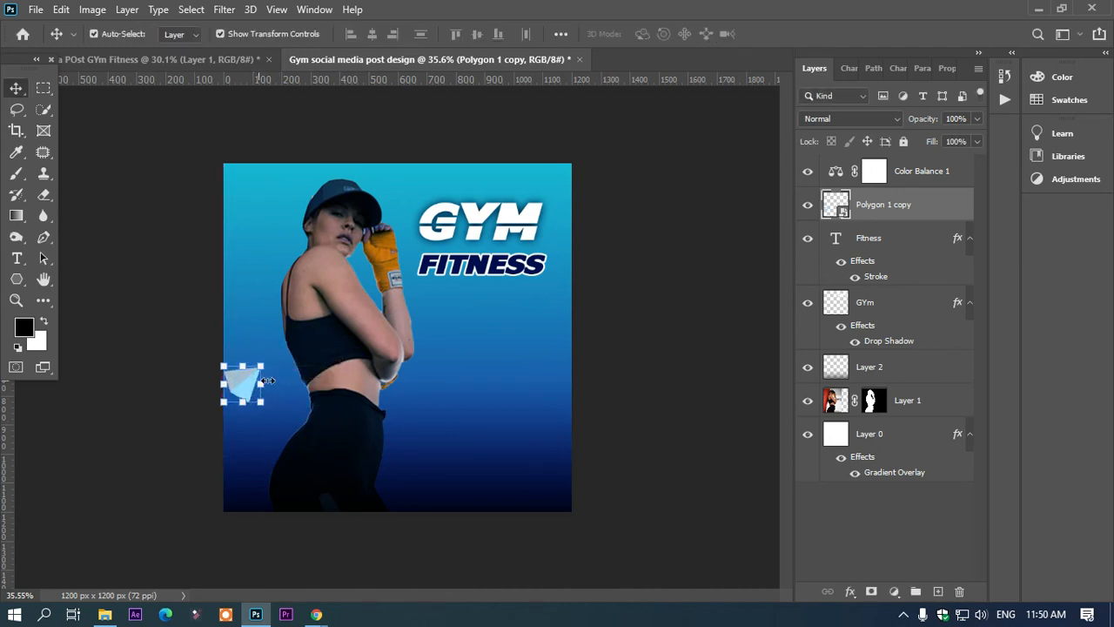
click(160, 319)
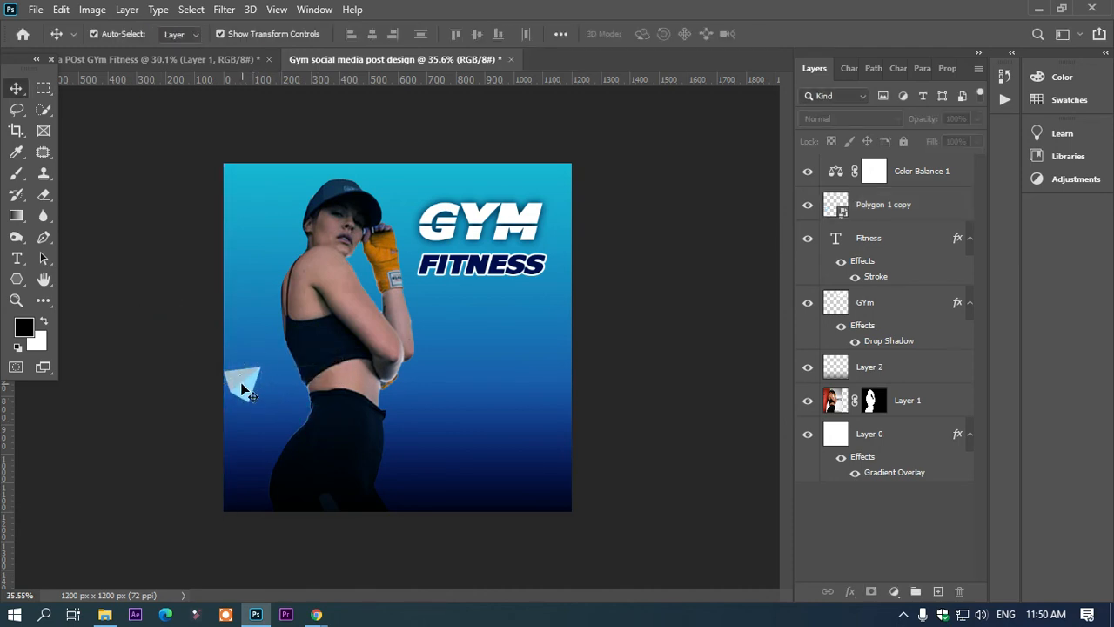
Step: Duplicate the faceted shape and place the copy between the woman's cap and the GYM heading
drag(246, 392, 399, 215)
key(Return)
click(455, 136)
key(ctrl+z)
Step: Add a smaller copy of the faceted shape, scaled to 42.16%, above and to the right of the one beside the cap
scroll(399, 215, up, 6)
drag(399, 173, 445, 132)
scroll(443, 135, up, 3)
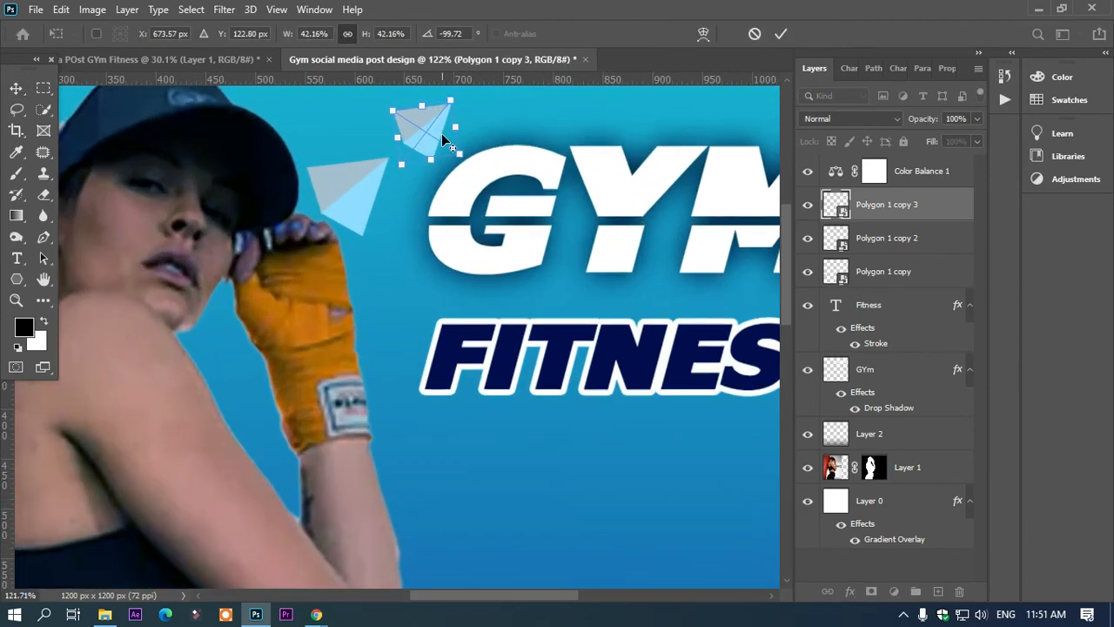
key(Return)
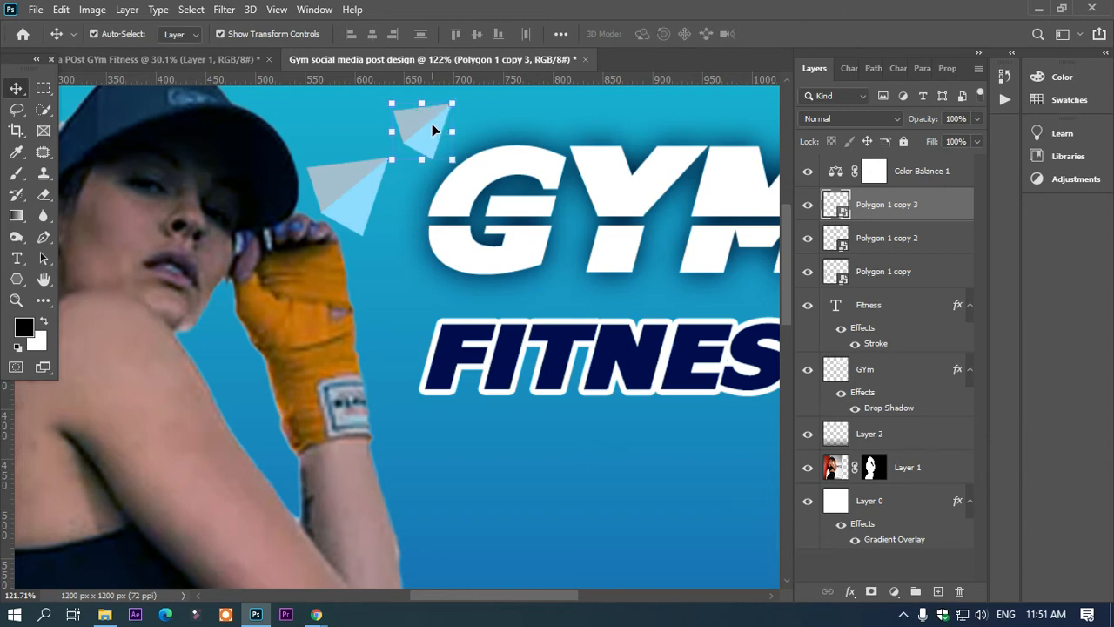
Step: Add another copy above the G of GYM, scaled to 28.85% and rotated to -68.41°
drag(432, 130, 510, 114)
mouse_move(554, 155)
mouse_down()
mouse_move(549, 165)
mouse_move(551, 154)
mouse_up()
key(ctrl+t)
key(Return)
click(506, 126)
drag(547, 150, 502, 133)
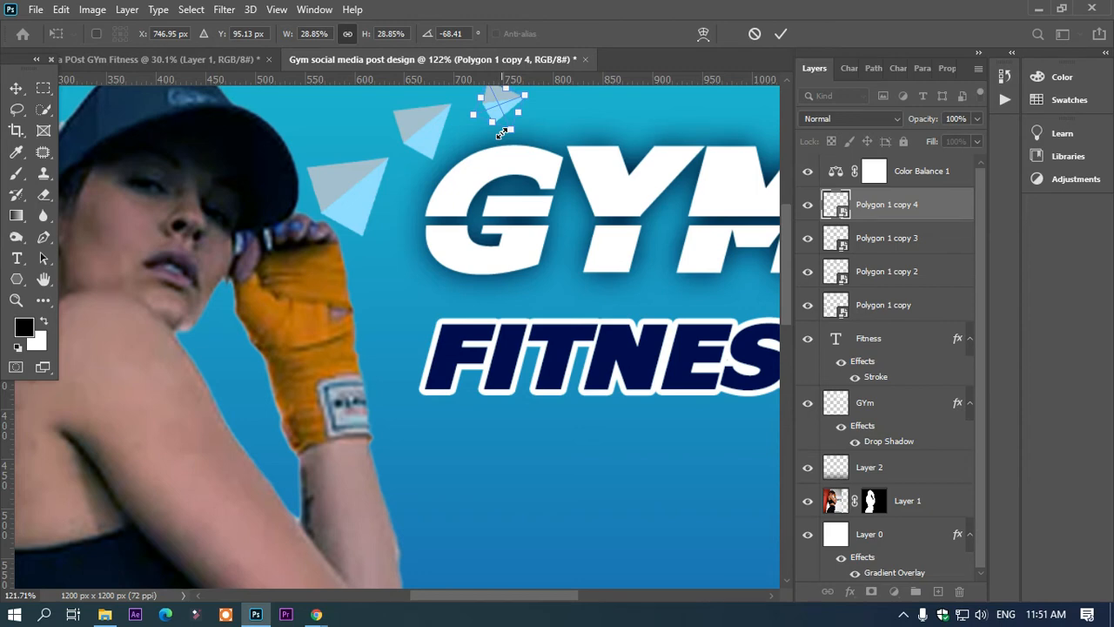
scroll(502, 133, down, 4)
scroll(502, 133, up, 4)
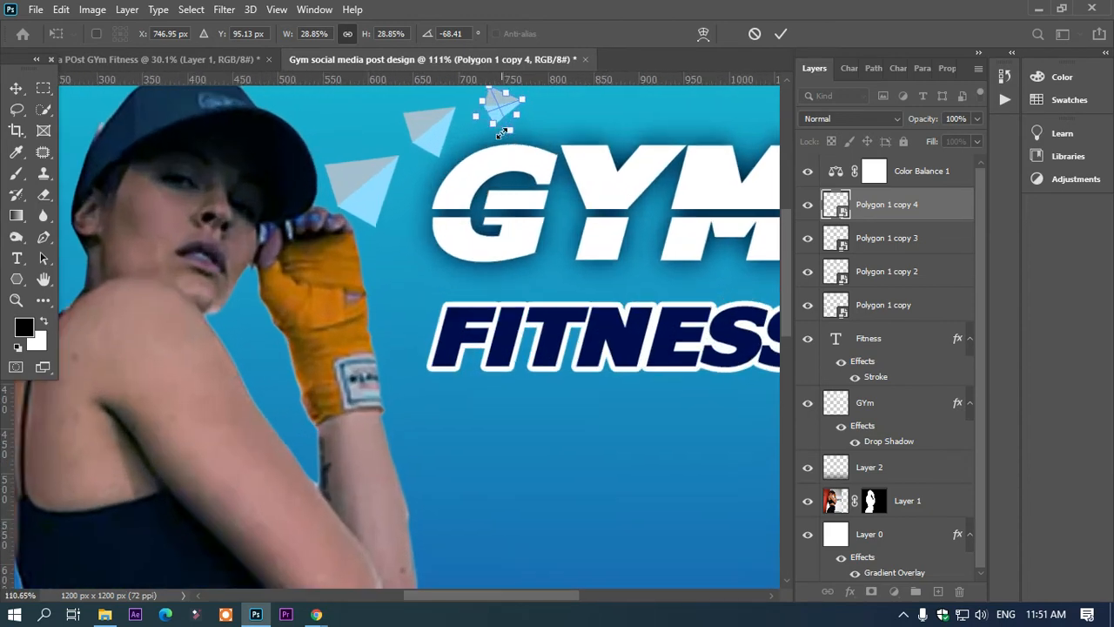
scroll(531, 192, up, 6)
scroll(531, 191, right, 2)
key(Return)
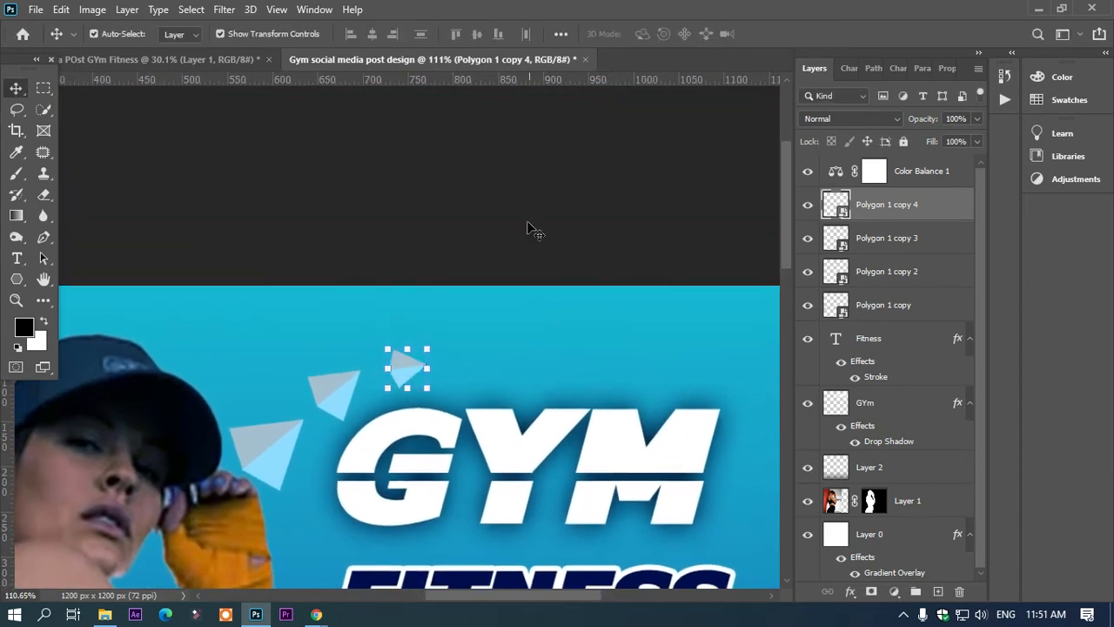
Step: Add a tiny copy of the faceted shape above the Y of GYM to end the shrinking trail
drag(404, 372, 470, 372)
key(Return)
click(541, 250)
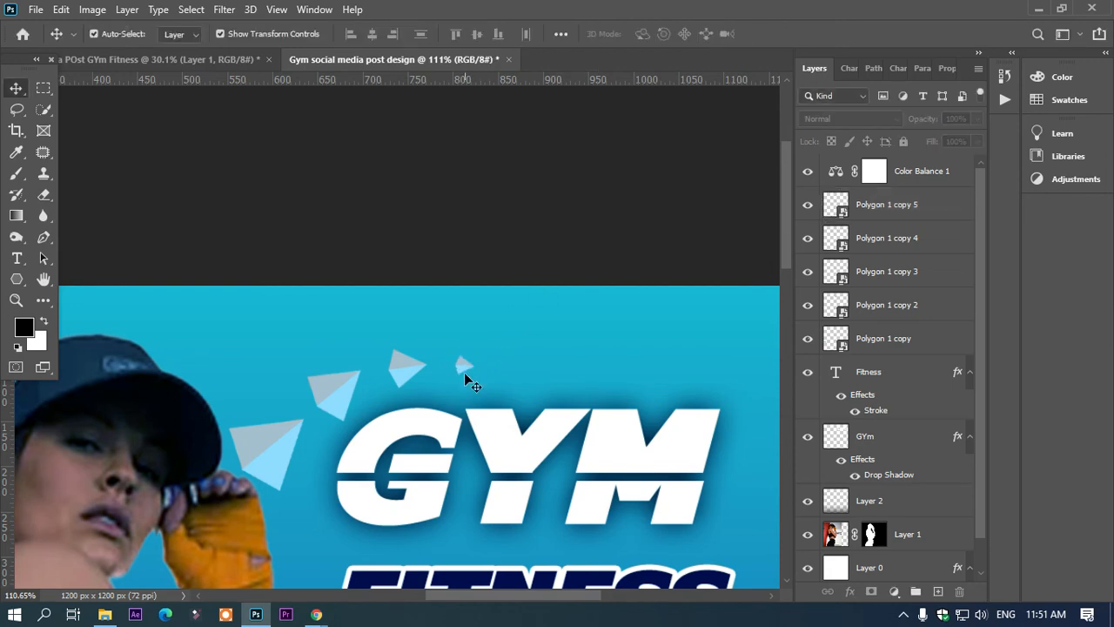
Step: Add the text 50%OFF in Felix at 78 px in the poster's lower right area
scroll(463, 375, down, 9)
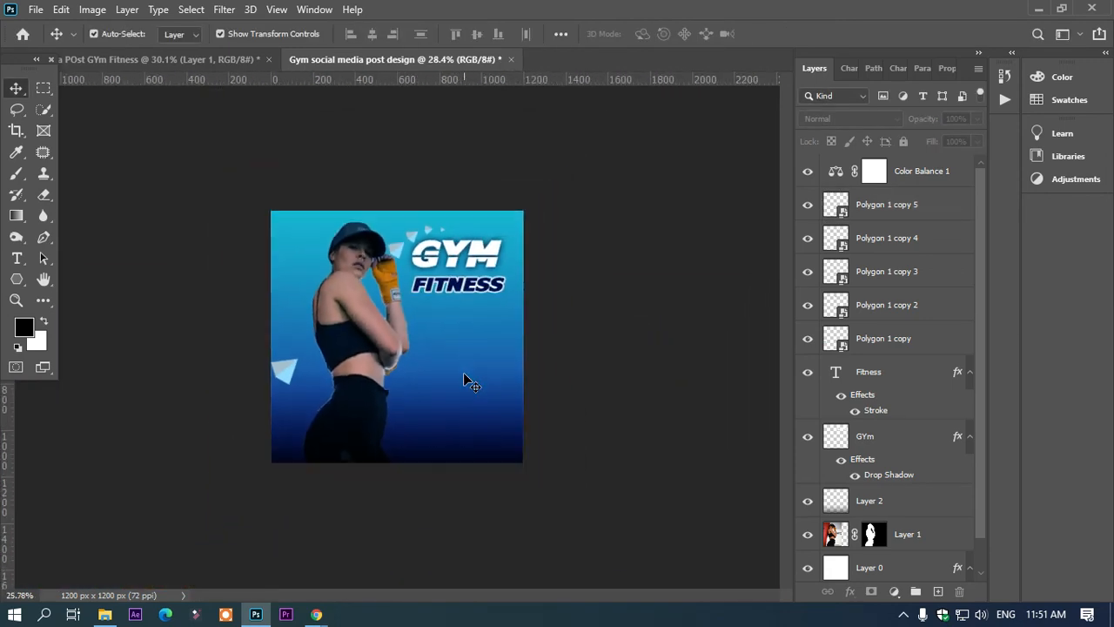
scroll(463, 375, down, 1)
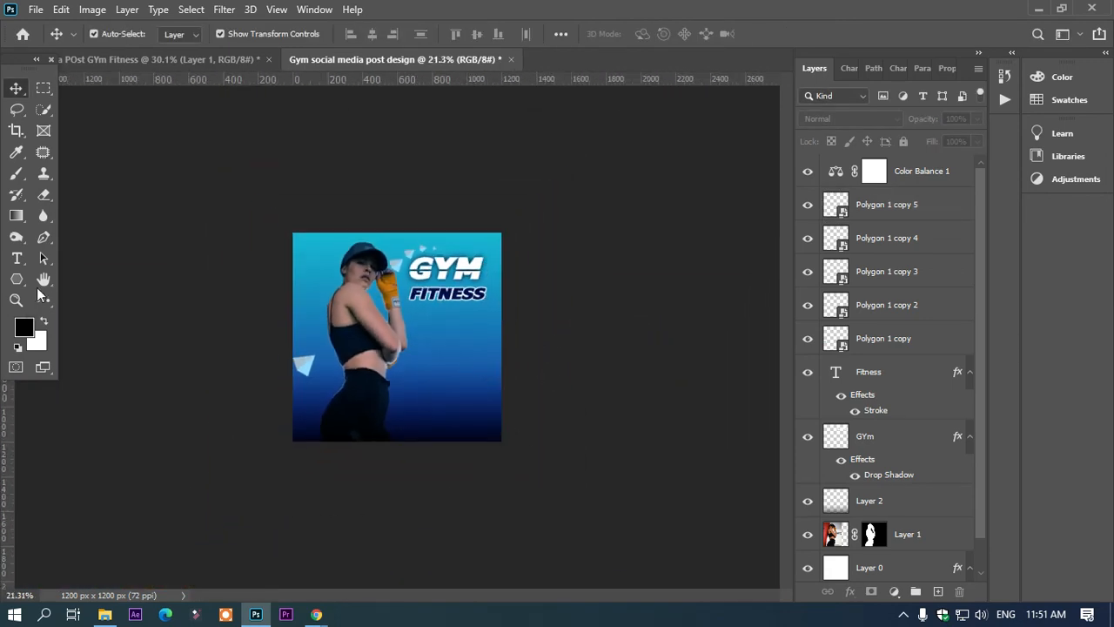
click(17, 258)
scroll(475, 372, up, 1)
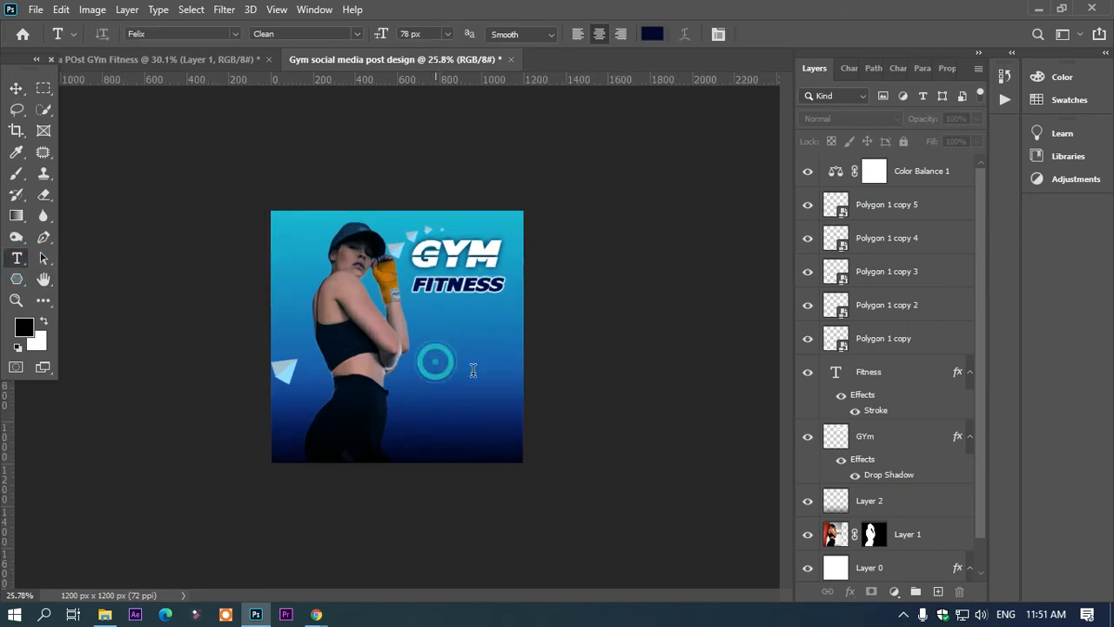
text(50%OOF)
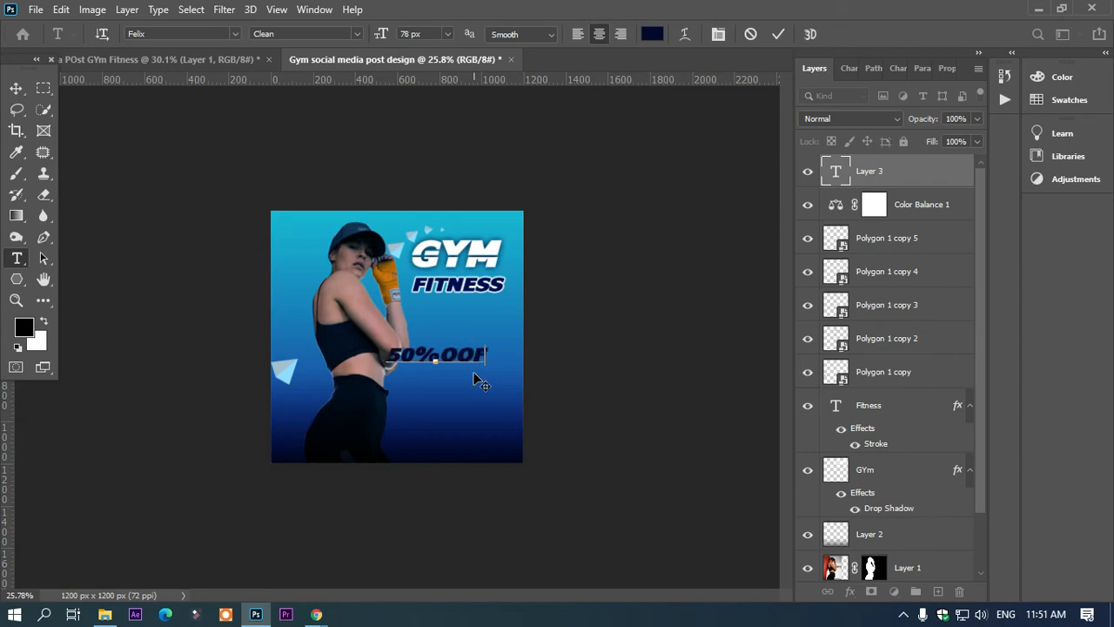
key(BackSpace)
key(BackSpace)
text(FF)
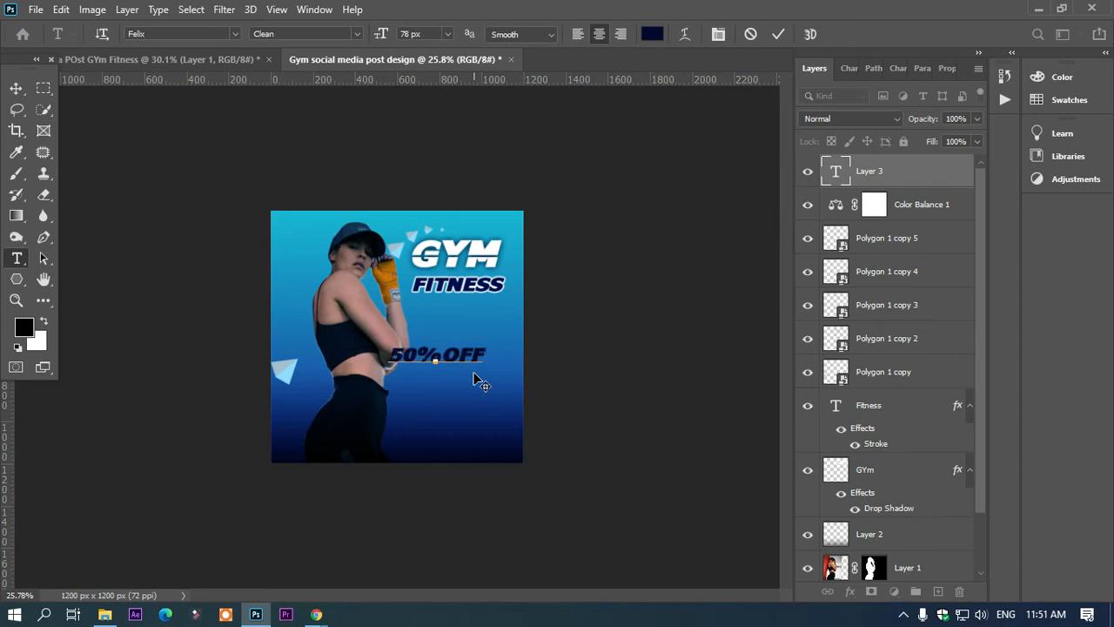
drag(467, 399, 488, 444)
Step: Break the discount text into two lines, 50% above OFF
key(ctrl+a)
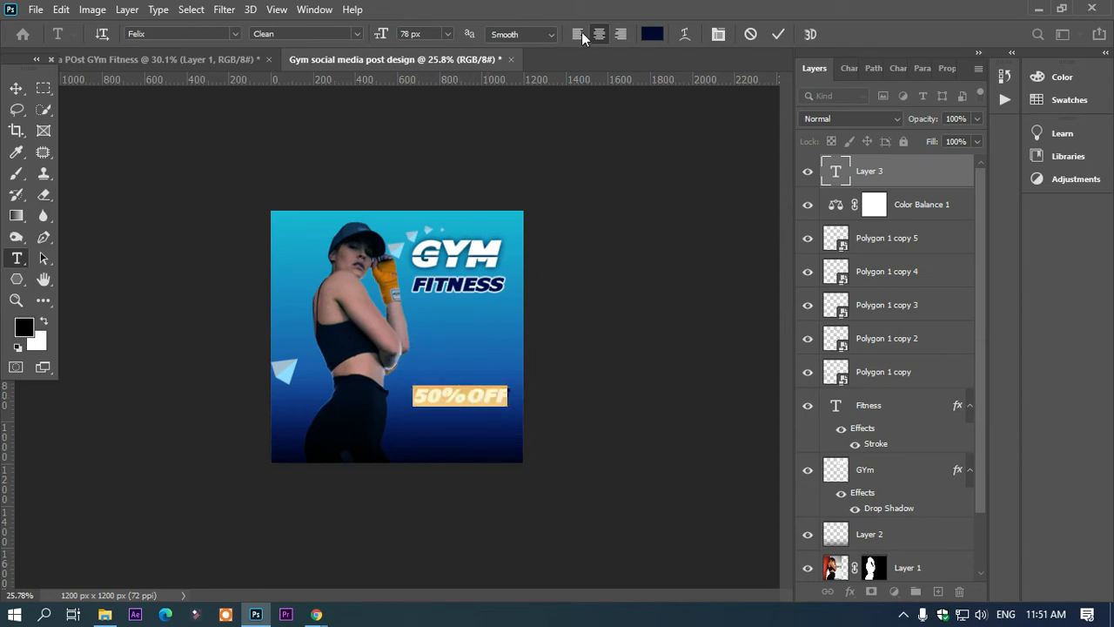
click(460, 396)
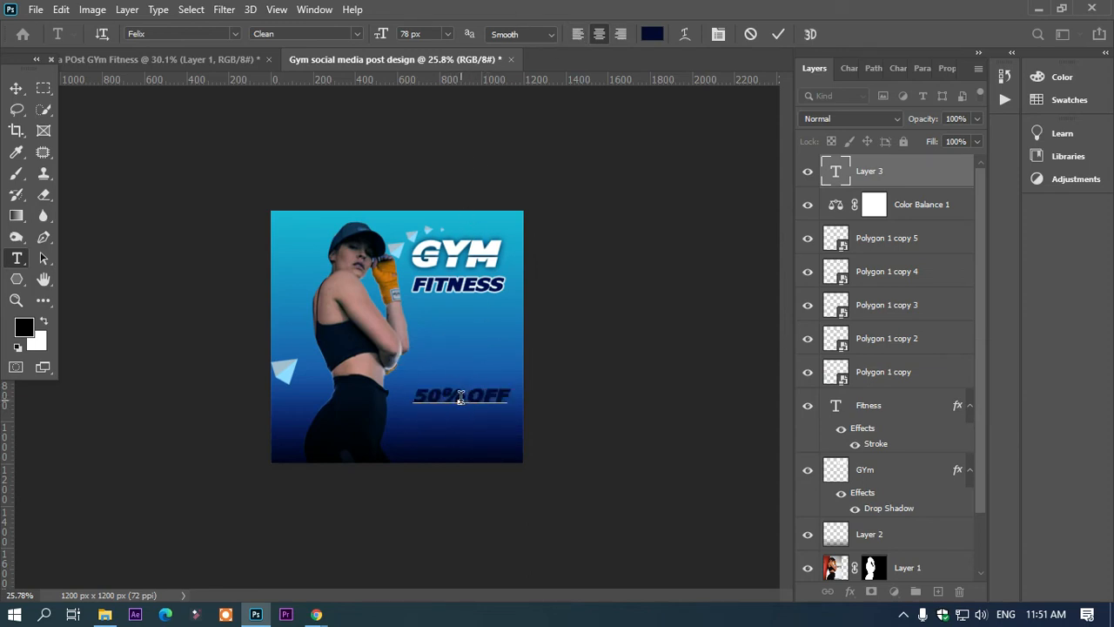
key(Return)
Step: Set the two-line discount text's leading to 84.68 px with centred alignment, and move it up beneath FITNESS
key(ctrl+a)
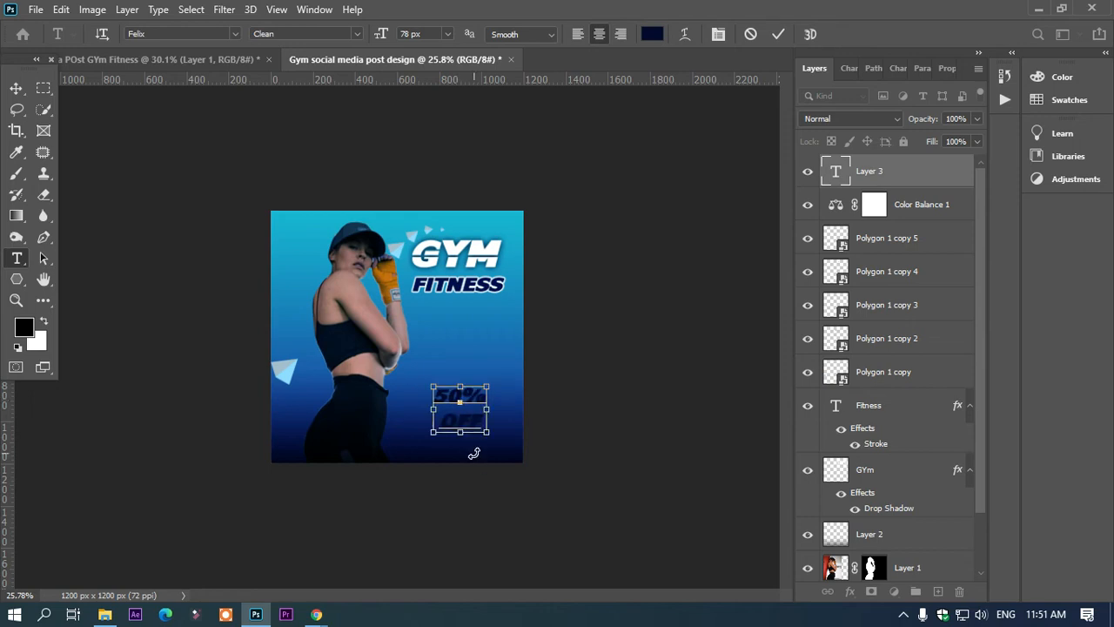
click(599, 34)
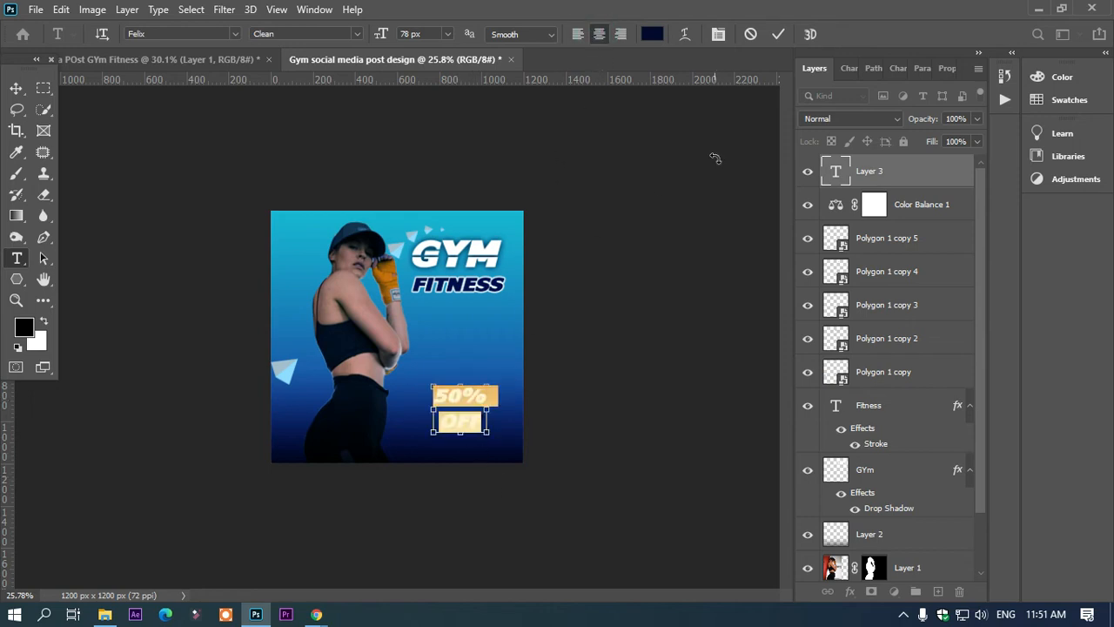
key(ctrl+t)
drag(917, 125, 888, 137)
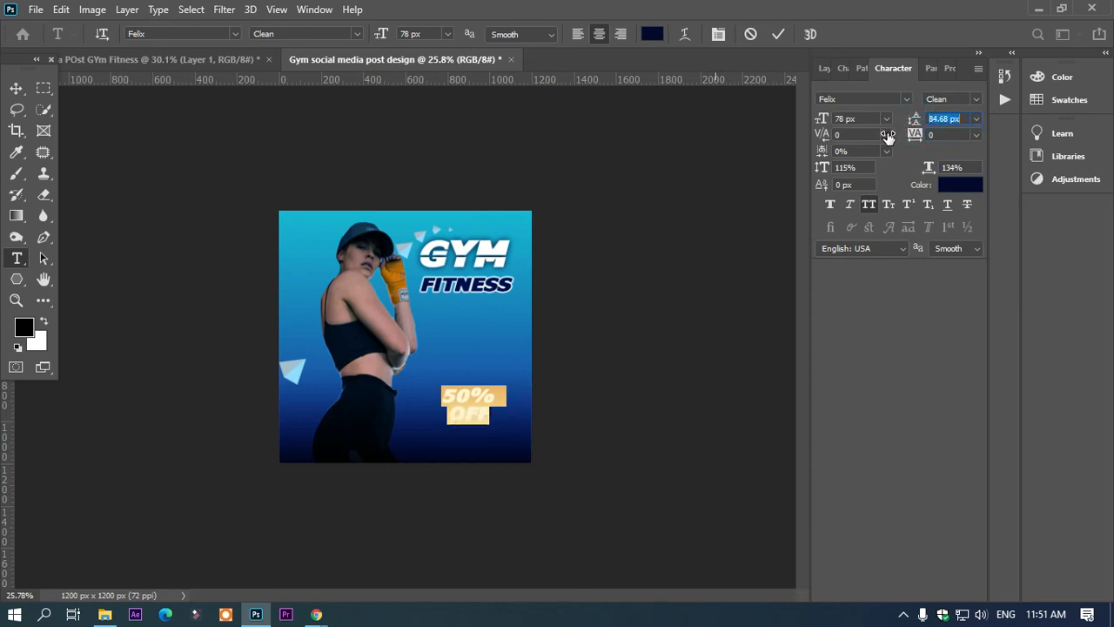
click(16, 88)
drag(471, 417, 475, 361)
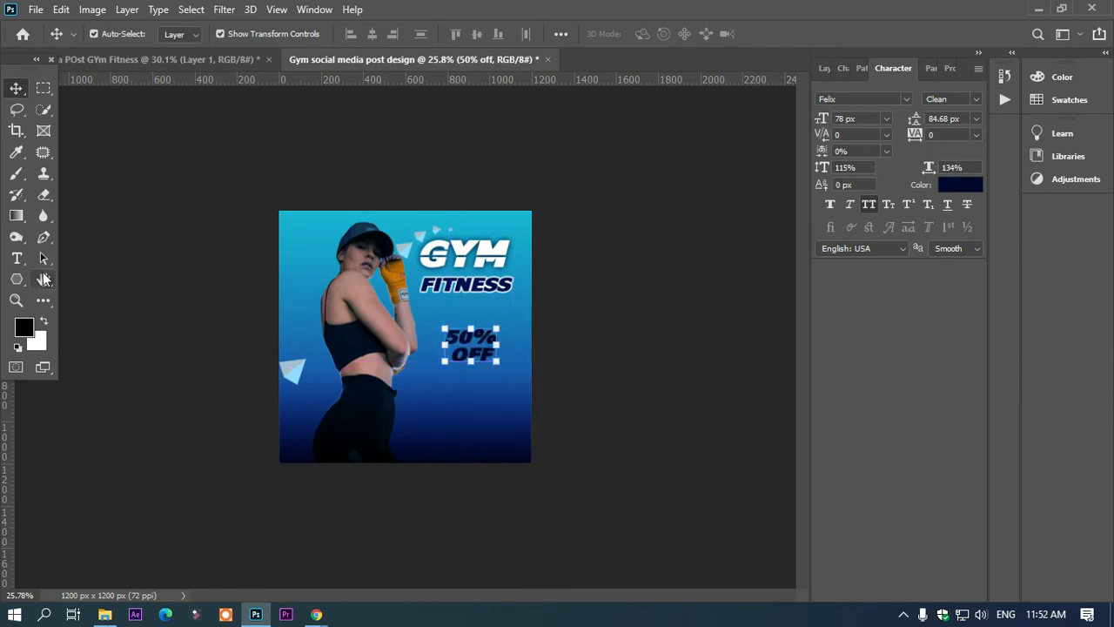
Step: Draw a black ellipse of about 353 x 315 px over the 50% OFF text, below FITNESS
click(16, 279)
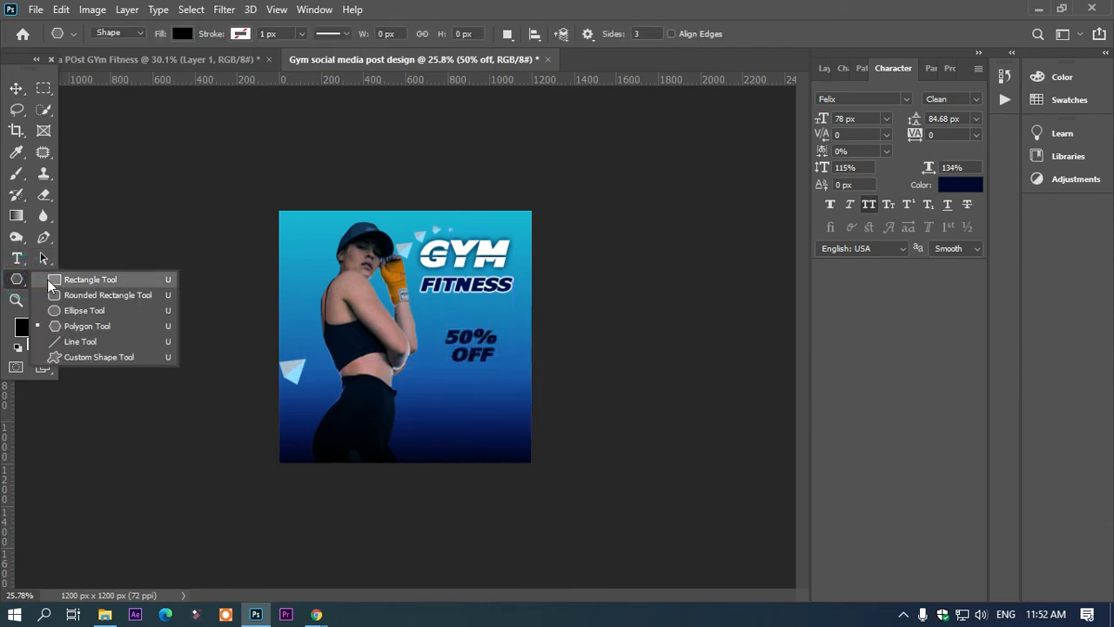
click(75, 327)
click(16, 280)
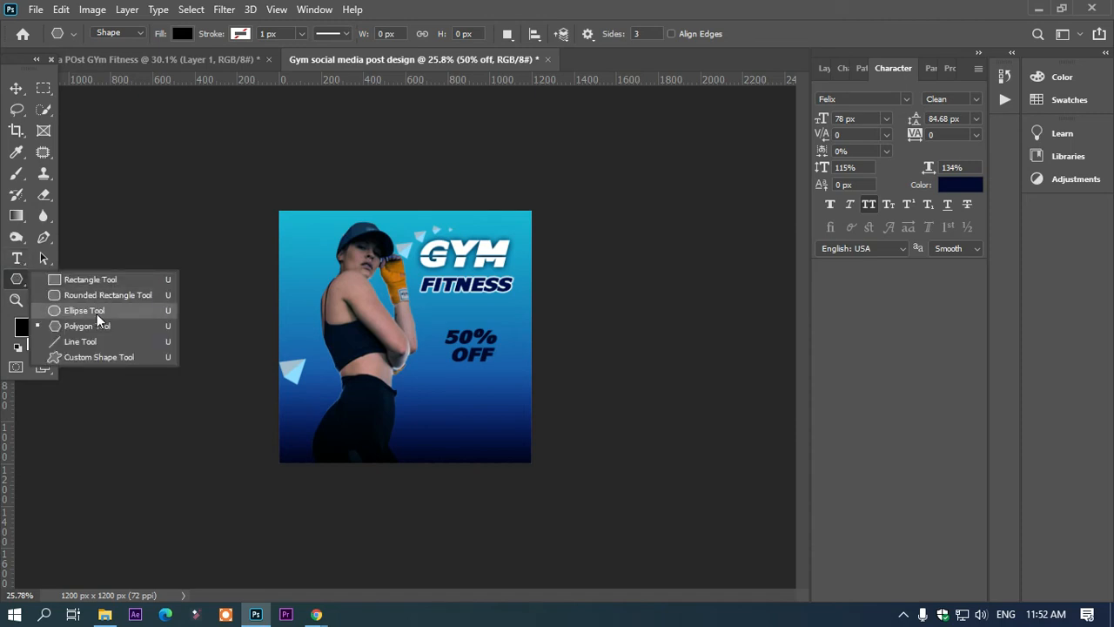
click(87, 310)
drag(434, 313, 512, 383)
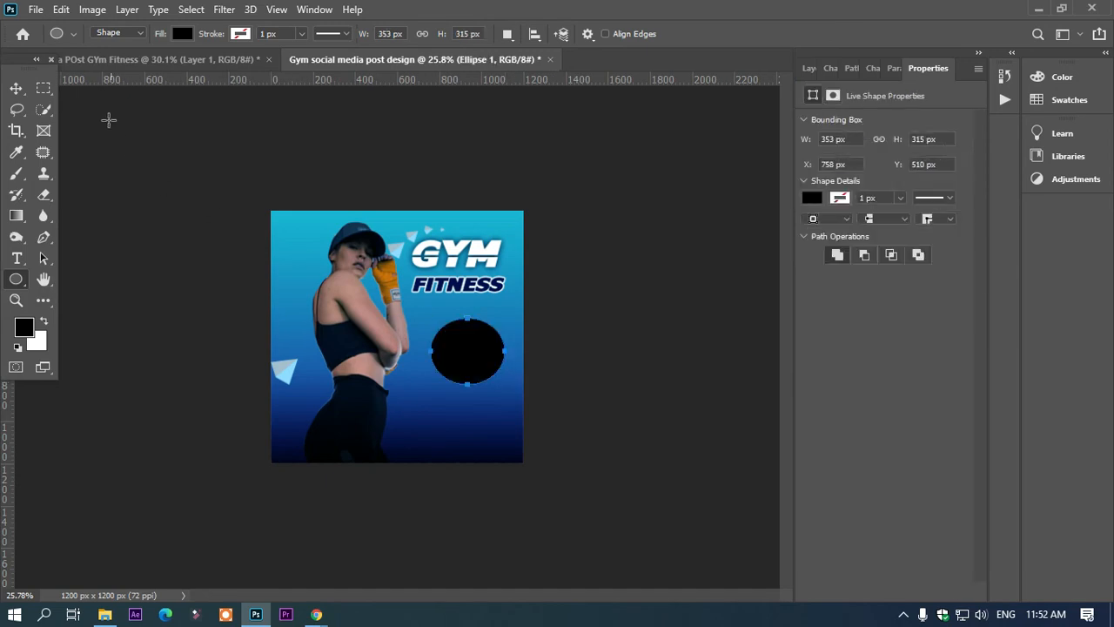
Step: Stack the ellipse layer beneath the 50% OFF text and move the text to the middle of the ellipse
click(15, 88)
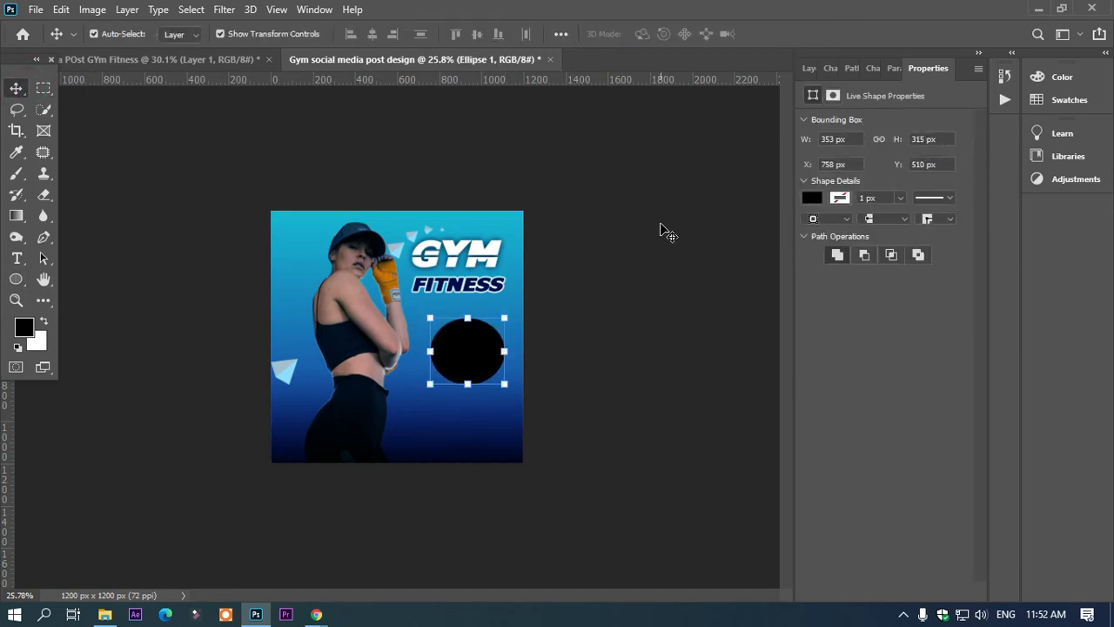
key(F7)
drag(866, 180, 870, 220)
mouse_move(476, 340)
mouse_down()
mouse_move(486, 331)
mouse_move(473, 355)
mouse_up()
Step: Recolour the 50% OFF text to white ffffff
key(t)
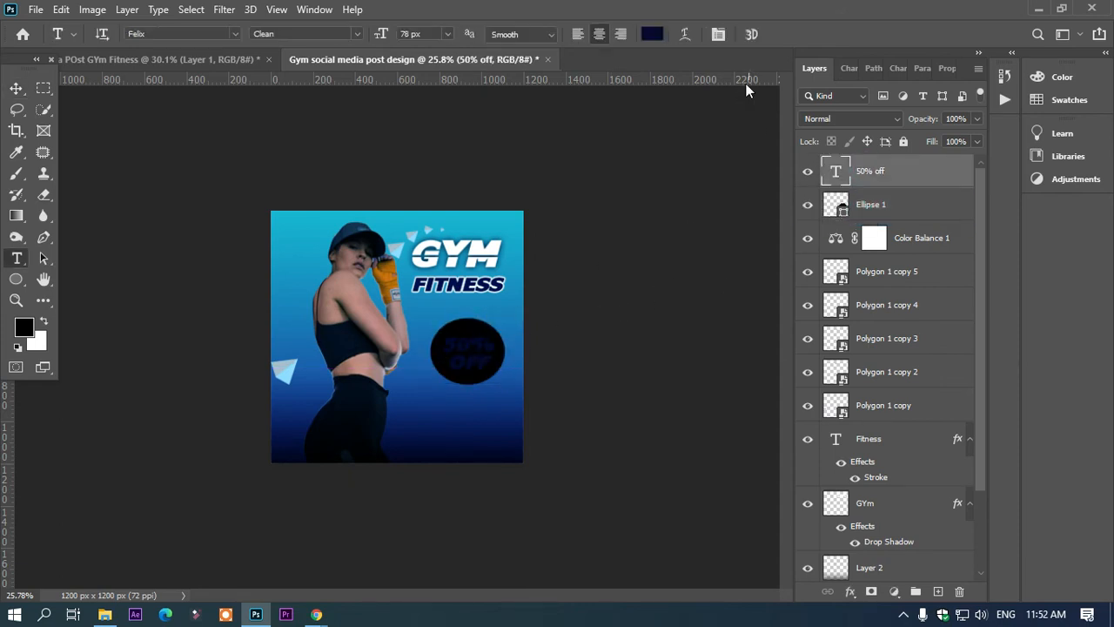
click(650, 35)
text(ffffff)
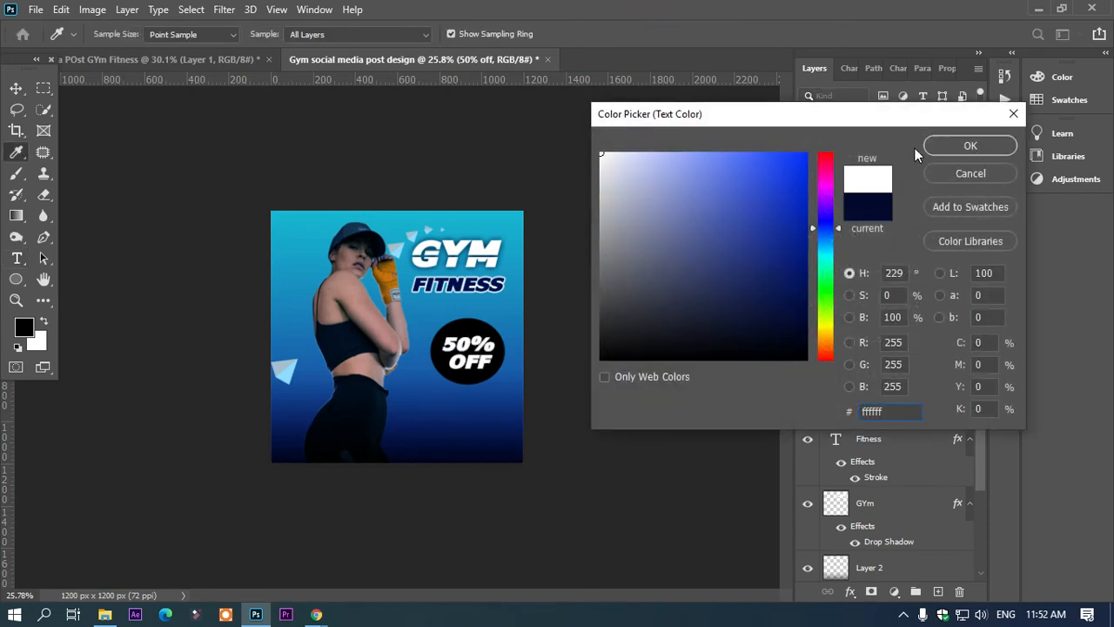
click(940, 146)
click(16, 88)
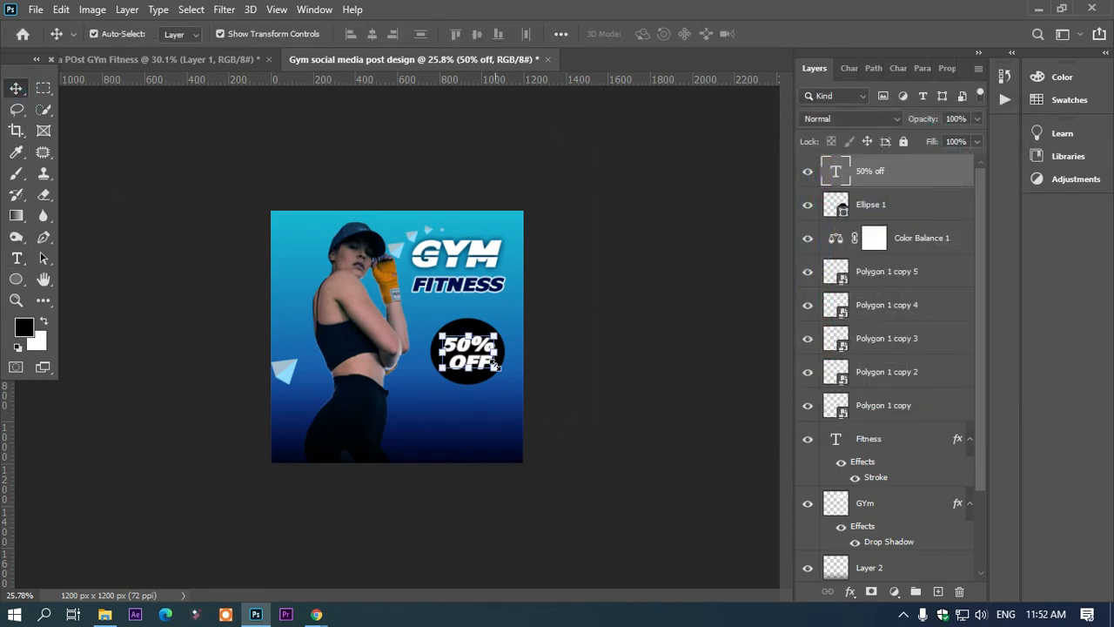
Step: Duplicate the black ellipse layer behind the 50% OFF text
scroll(493, 364, up, 1)
scroll(493, 364, up, 1)
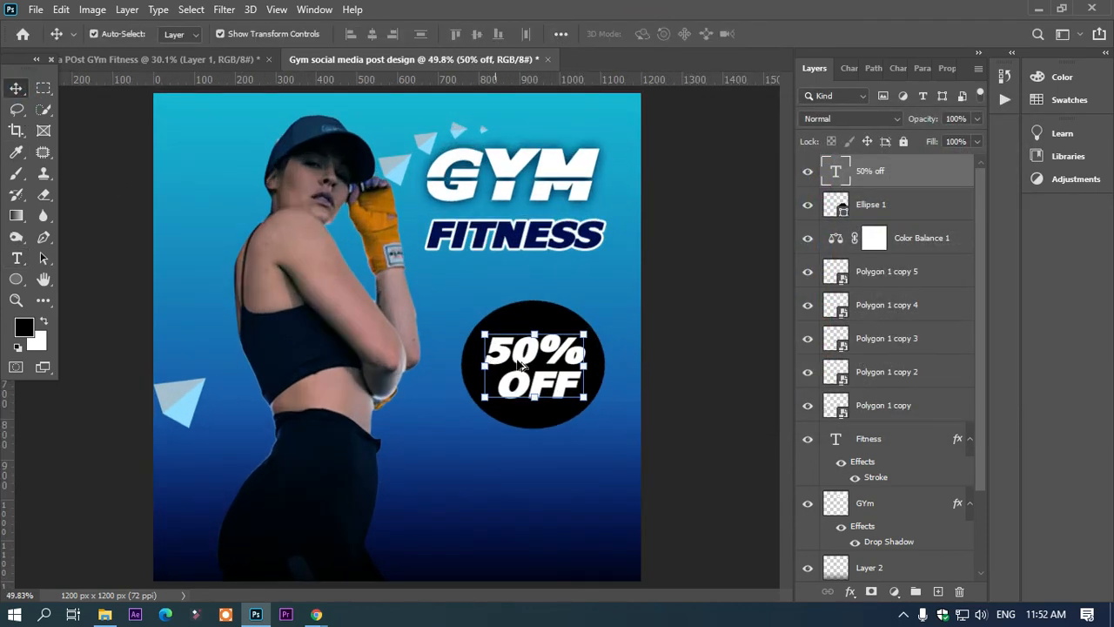
click(688, 330)
click(533, 324)
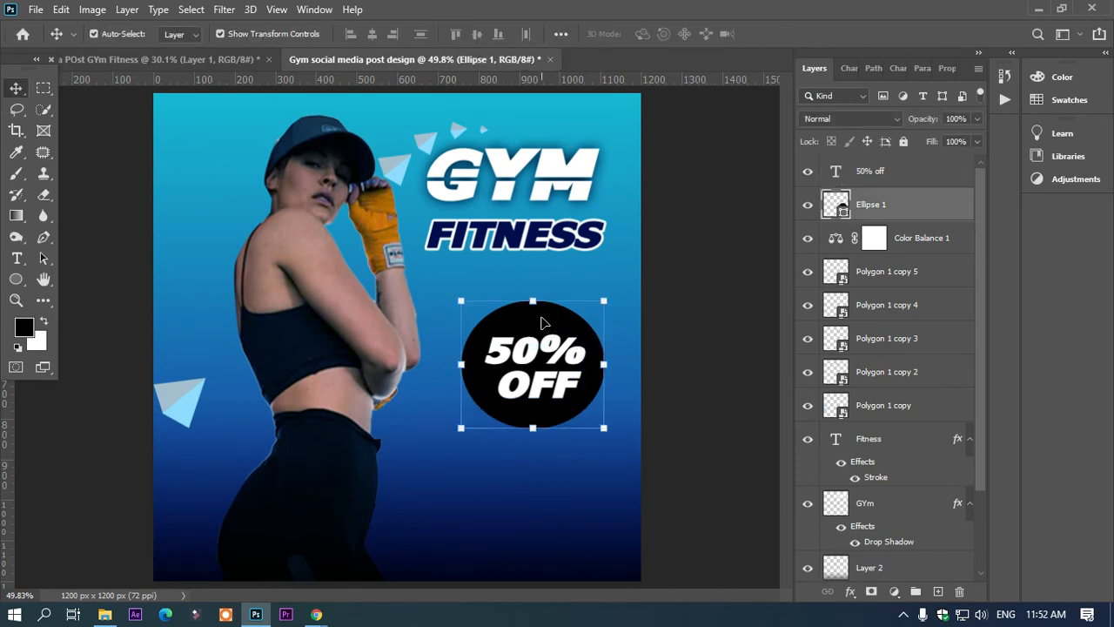
key(ctrl+j)
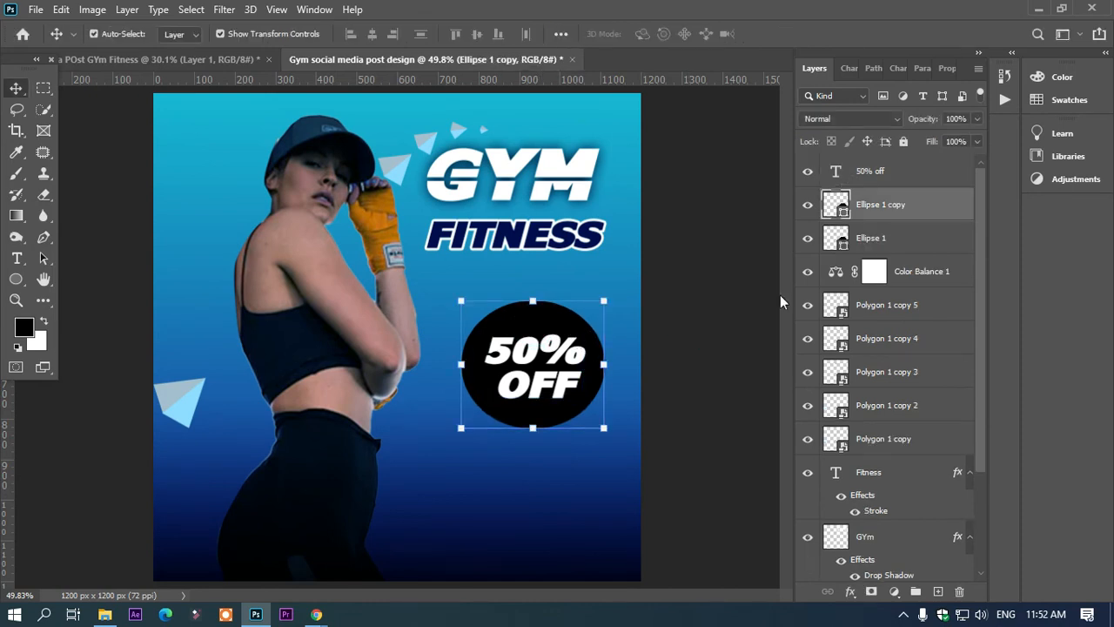
Step: Nudge the lower ellipse a few pixels right and down so it is offset from the copy above it
click(874, 237)
key(Right)
key(Right)
key(Right)
key(Right)
key(Down)
key(Down)
key(Down)
key(Down)
key(Right)
key(Right)
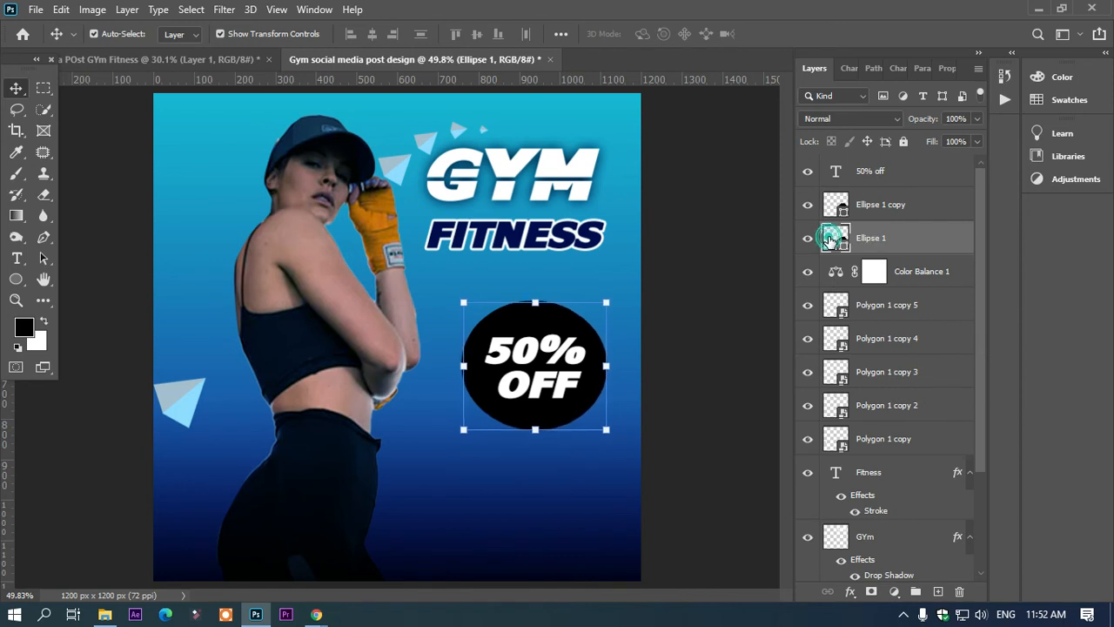
Step: Recolour the offset lower ellipse to white ffffff so it forms a thin rim around the badge
double_click(828, 237)
click(578, 163)
drag(603, 170, 599, 150)
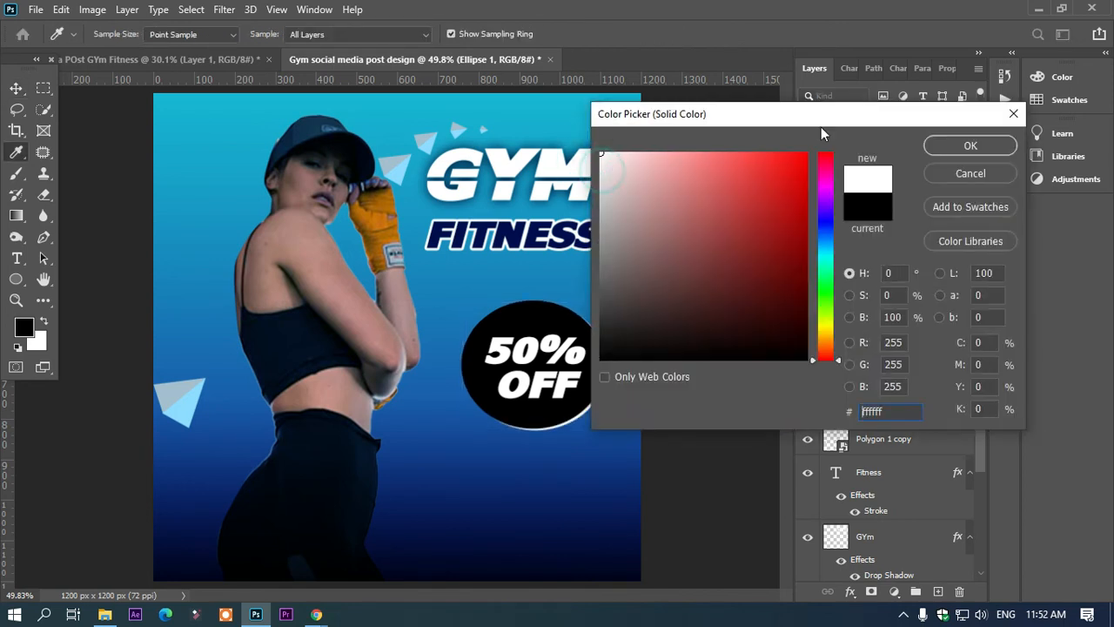
click(972, 145)
Step: Add a reversed radial cyan-to-purple Gradient Overlay to the upper black ellipse behind the 50% OFF text
key(alt+])
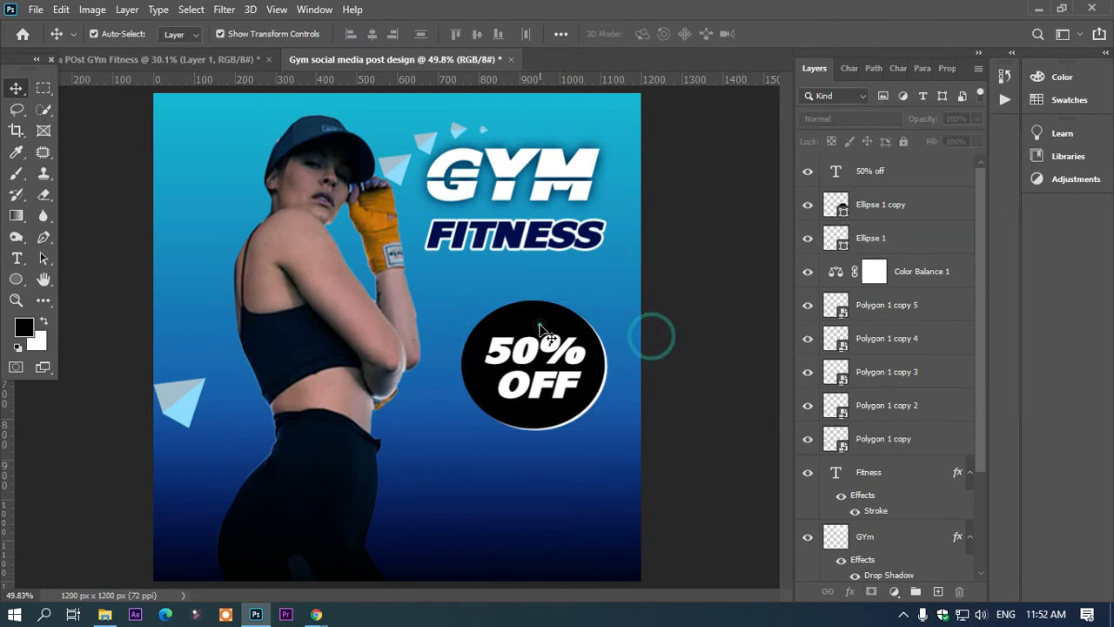
click(856, 592)
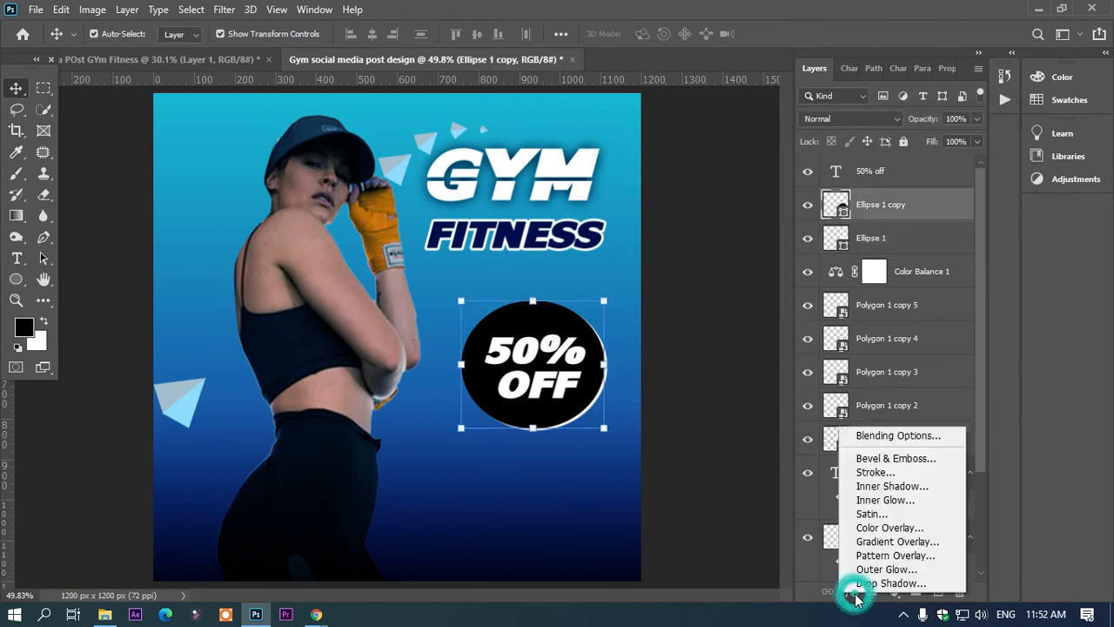
click(880, 542)
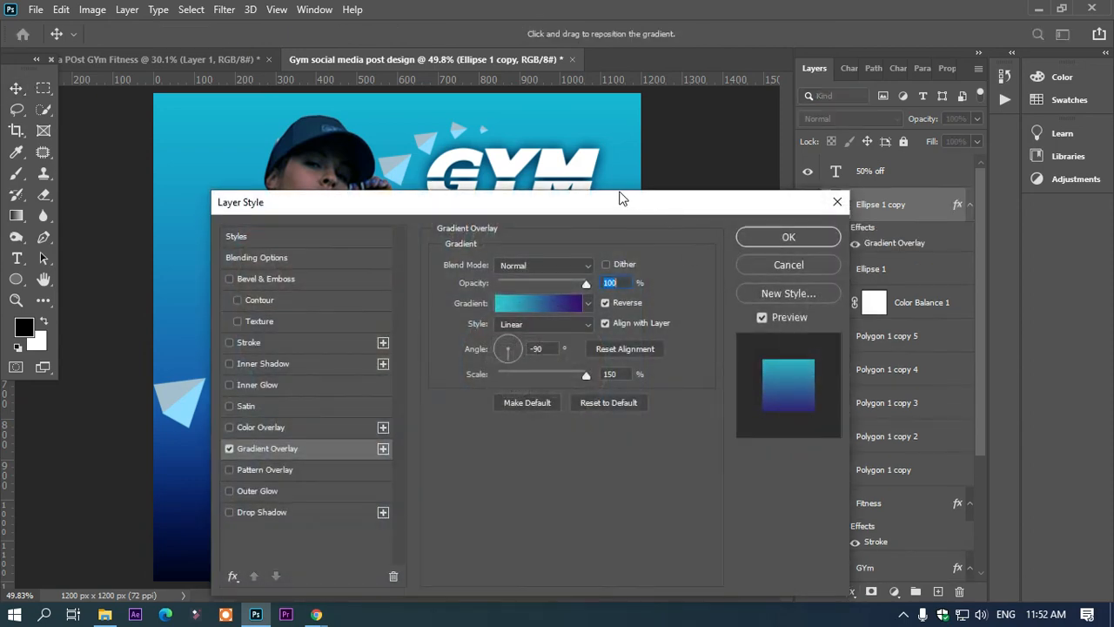
drag(621, 198, 998, 101)
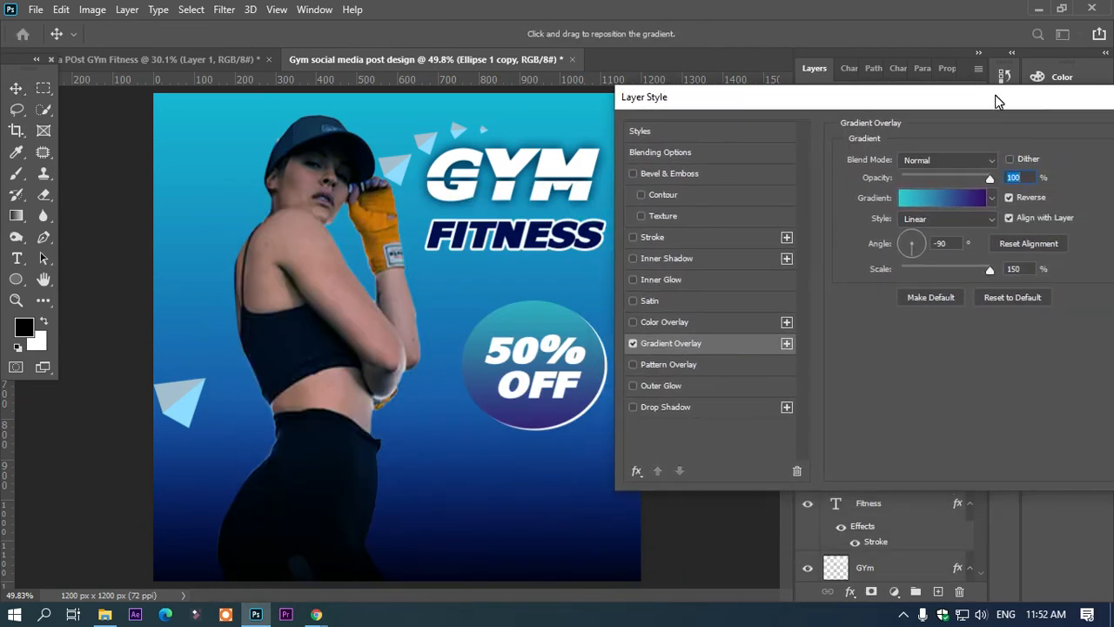
click(973, 219)
click(946, 247)
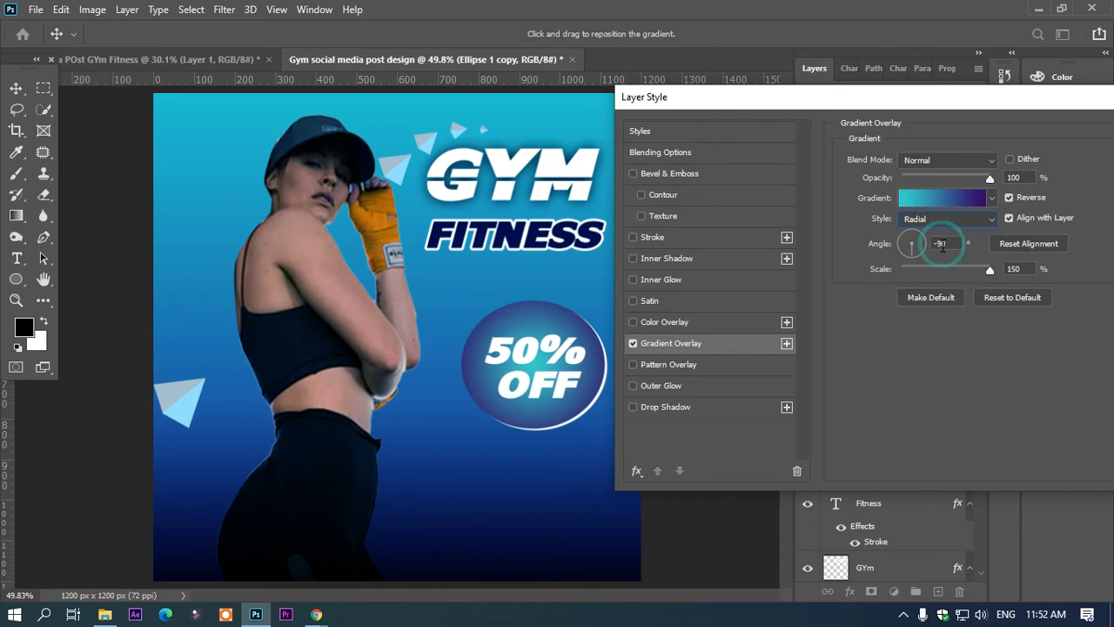
click(1016, 198)
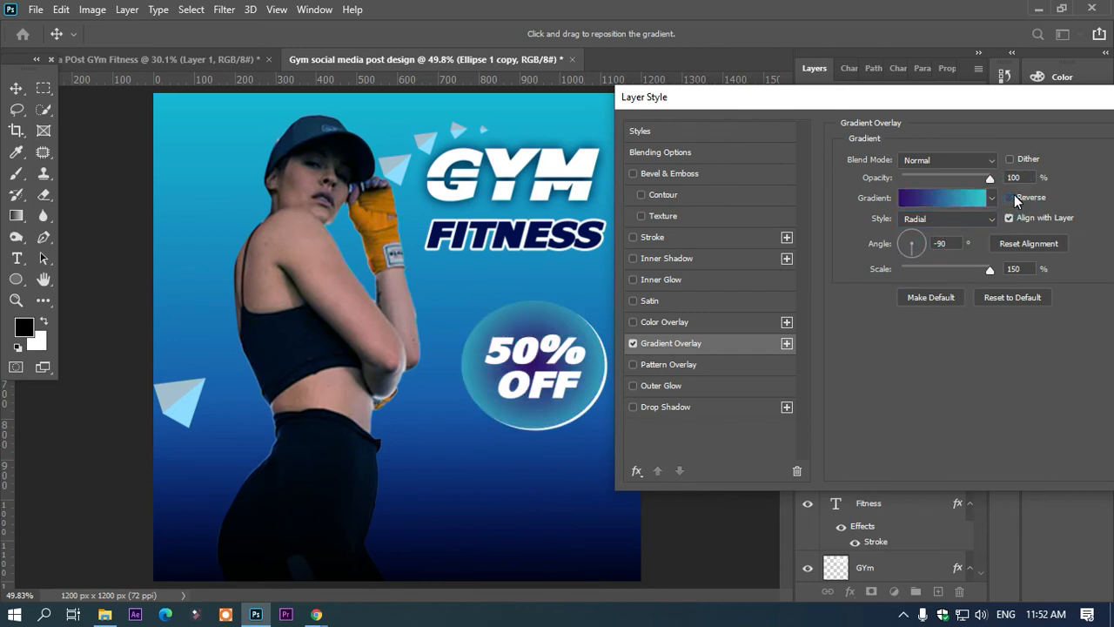
click(1008, 198)
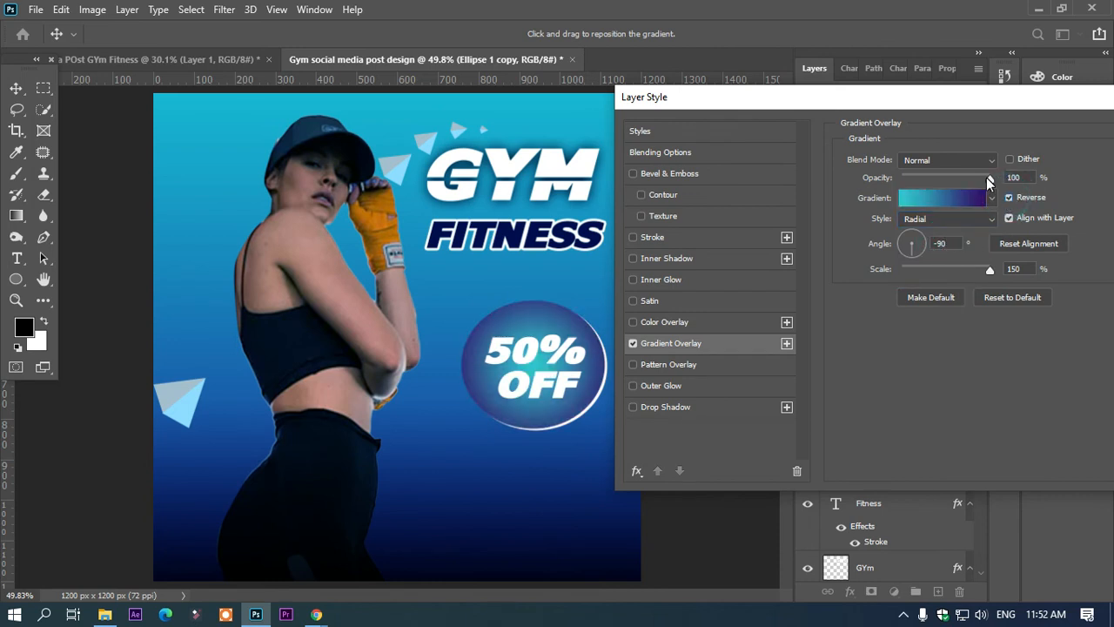
Step: Lower the badge ellipse's Gradient Overlay opacity to 26% and apply the layer style
drag(961, 177, 925, 179)
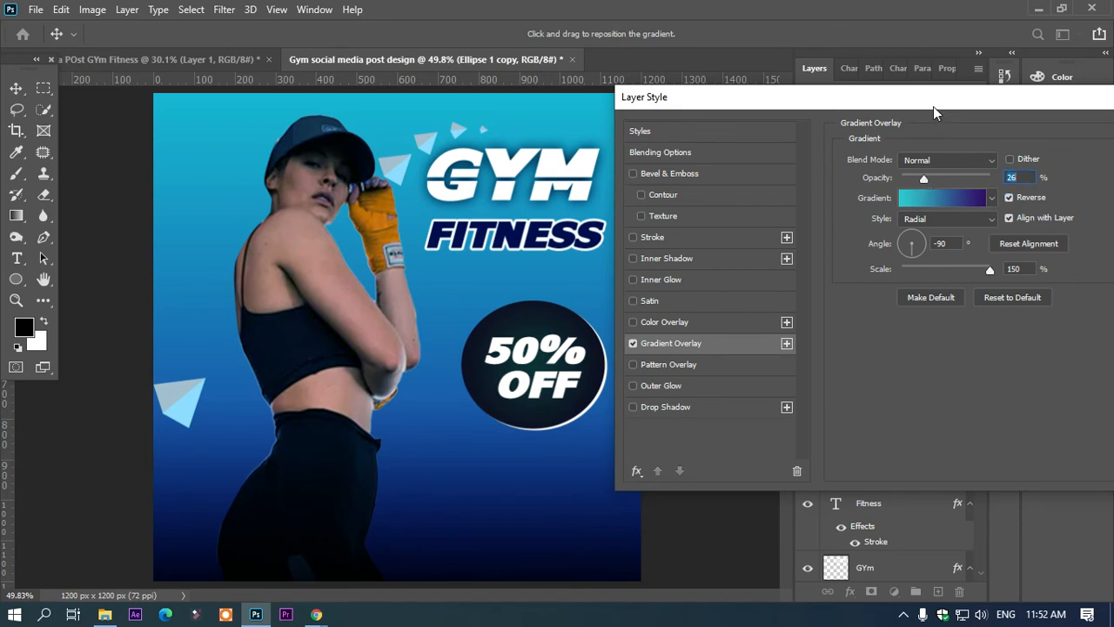
drag(934, 105, 707, 103)
click(949, 130)
click(724, 355)
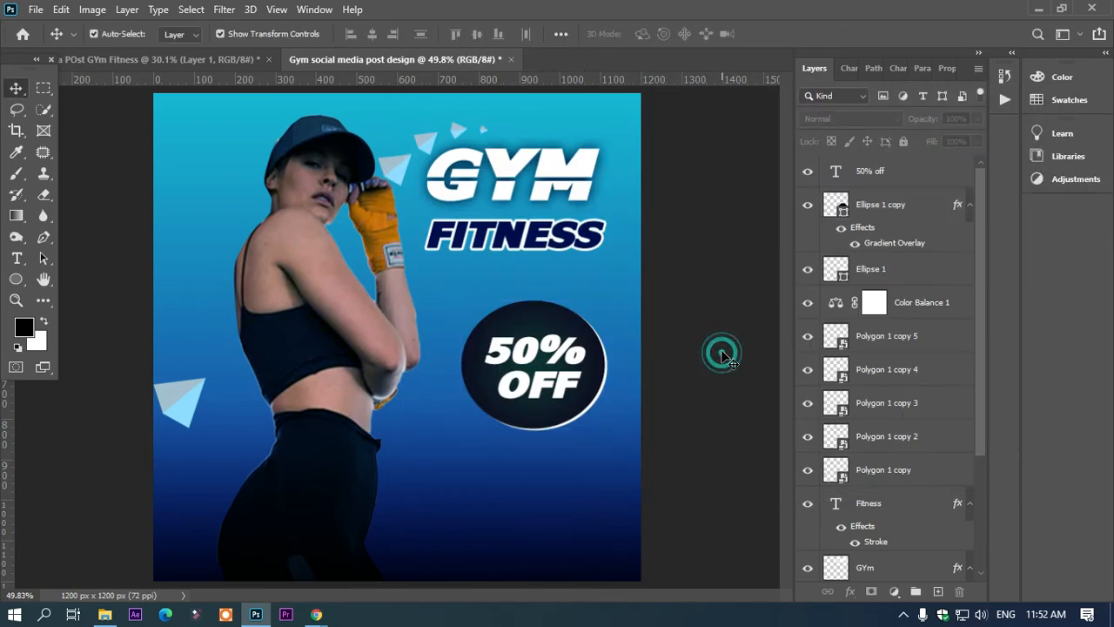
Step: Add the text "your logo" in the poster's upper-left corner
key(ctrl+minus)
key(ctrl+minus)
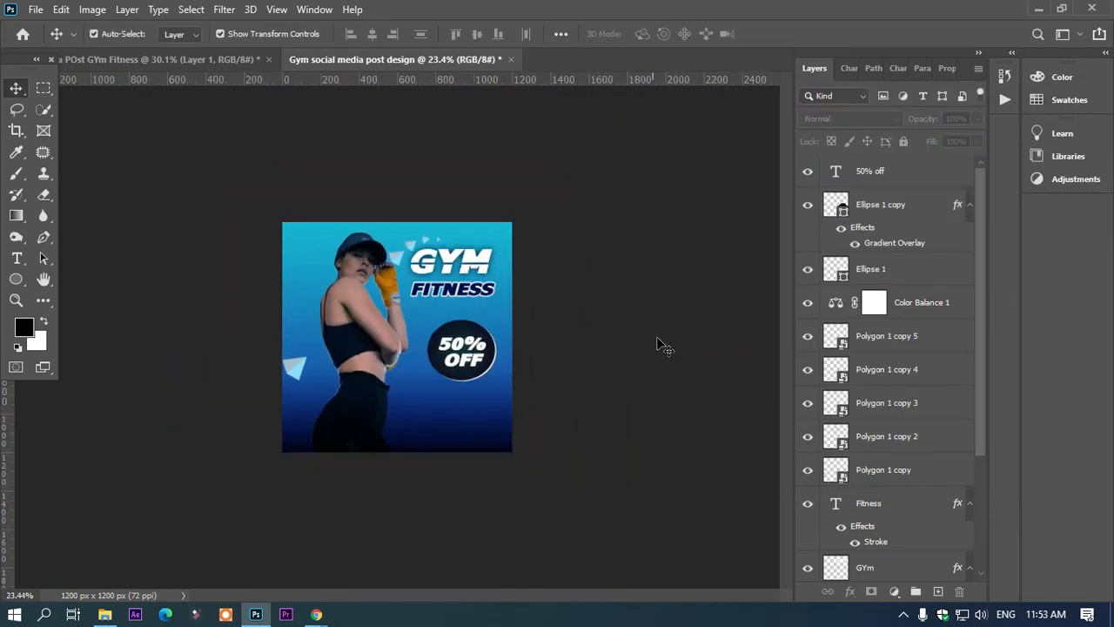
click(17, 258)
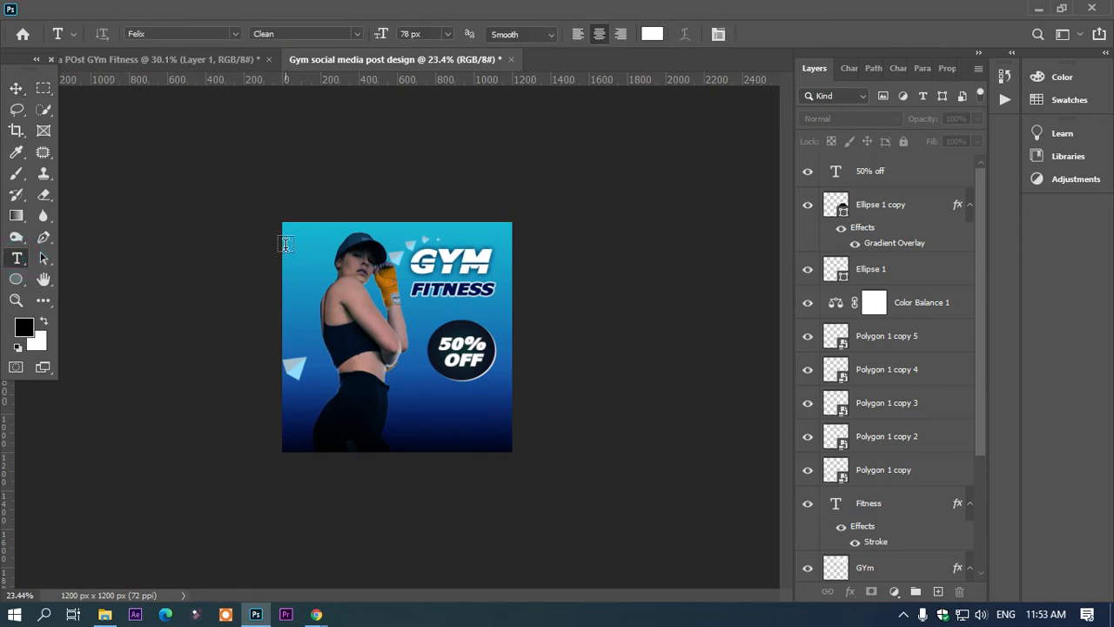
scroll(250, 212, up, 3)
click(231, 169)
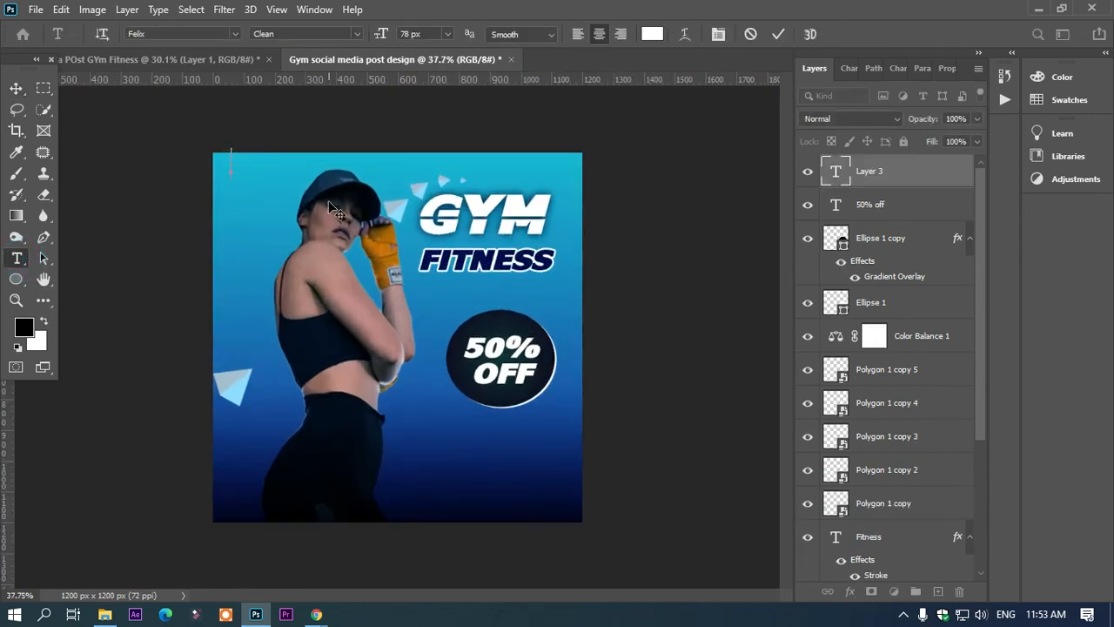
text(Yout)
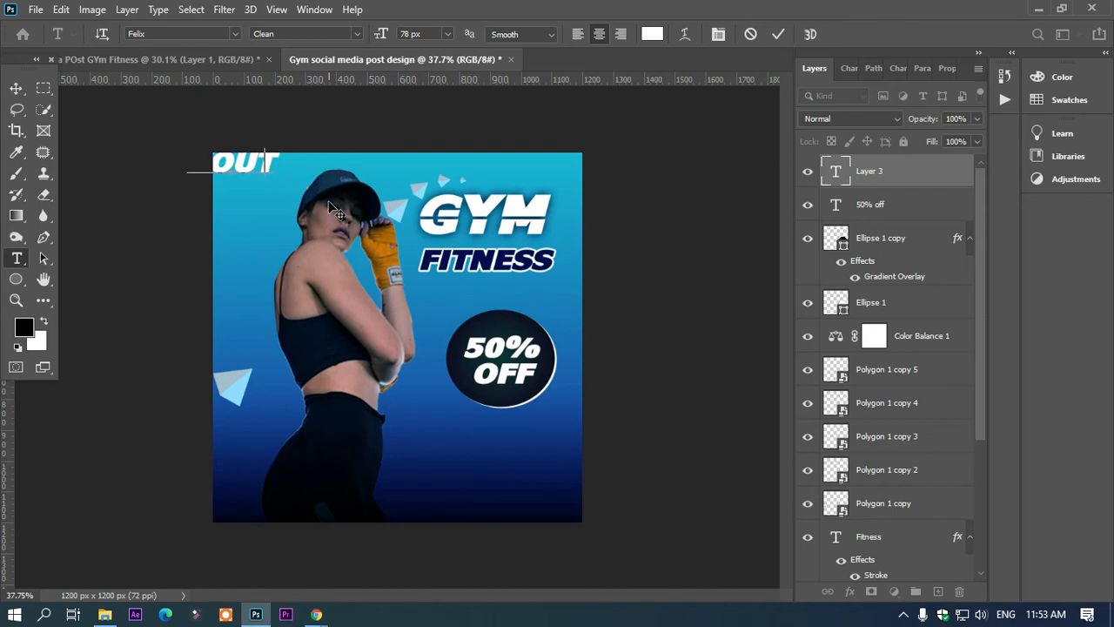
key(BackSpace)
text(r logo)
Step: Set the logo text to 22 px and move it fully inside the poster's upper-left corner
key(ctrl+a)
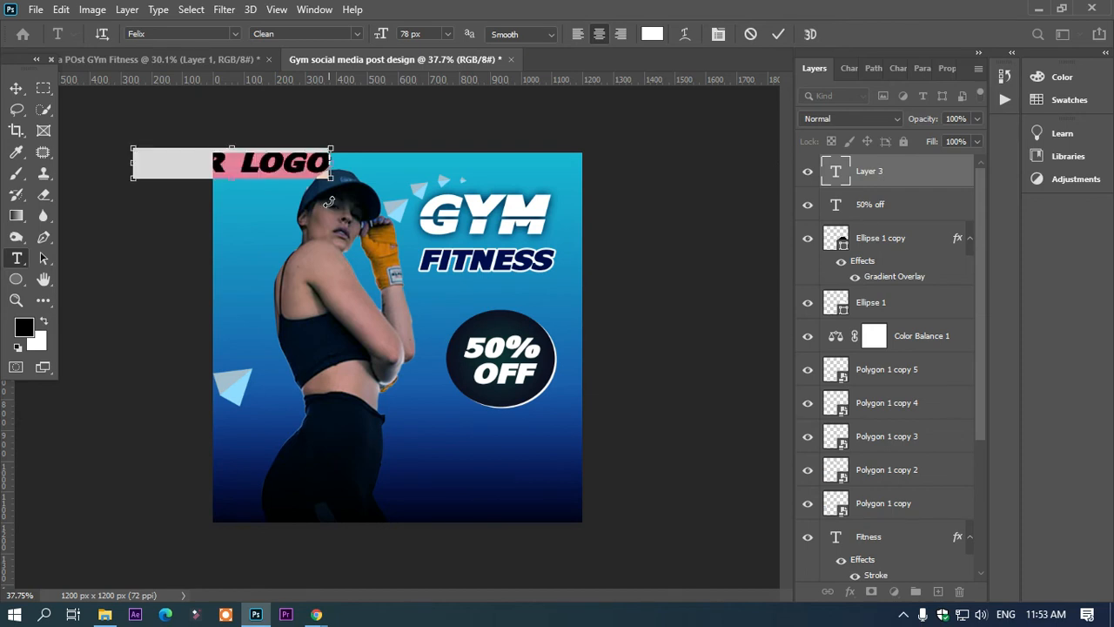
drag(383, 30, 338, 60)
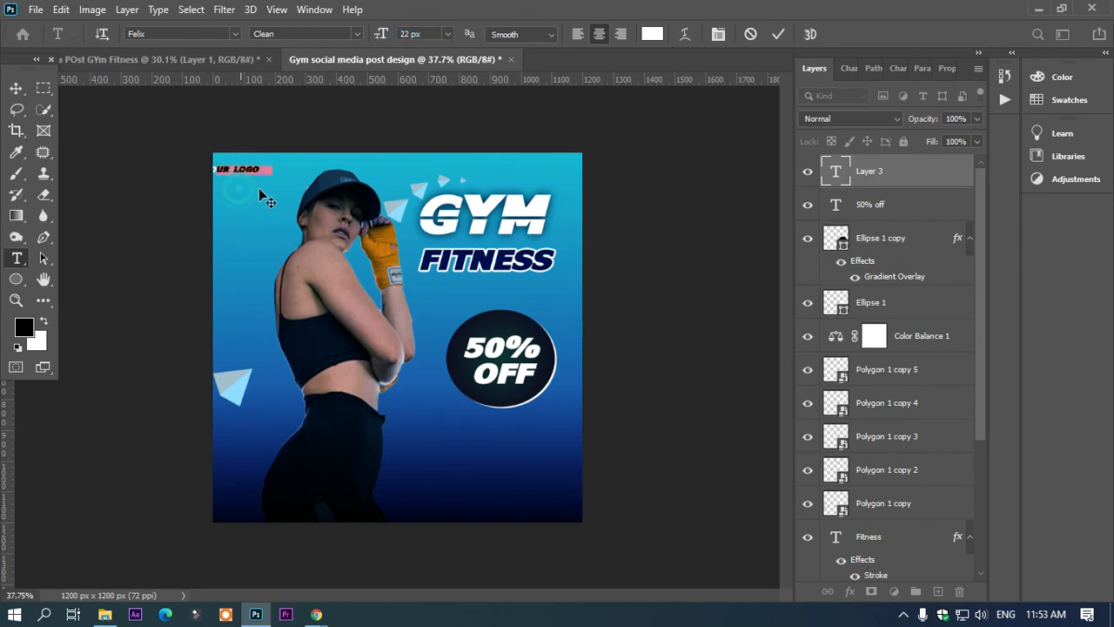
click(9, 87)
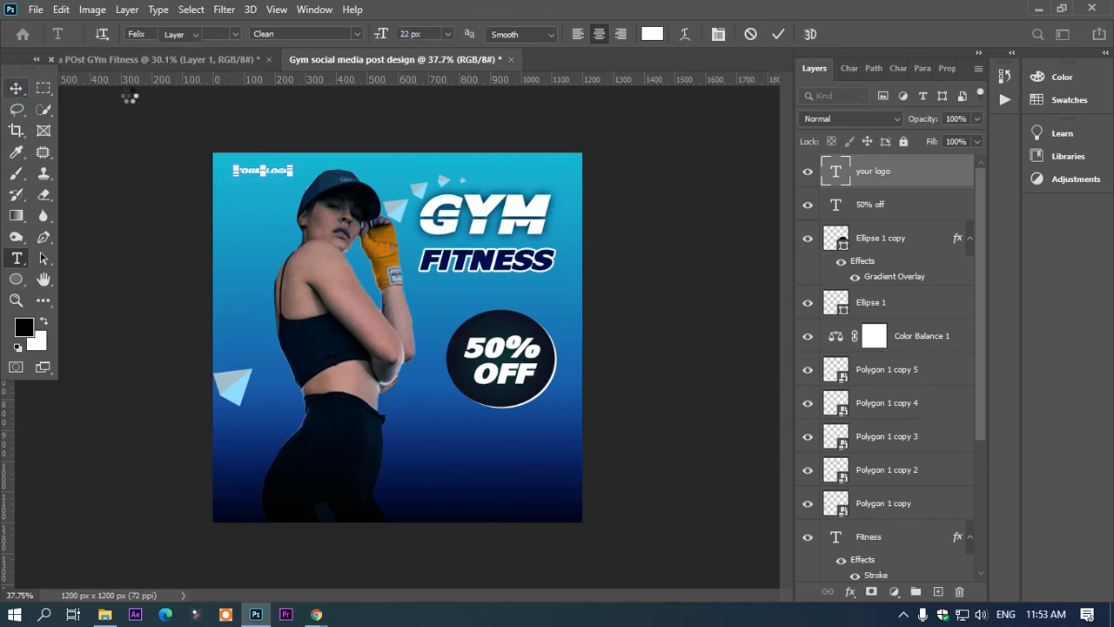
Step: Try dark navy 010721 on the YOUR LOGO text and return it to white ffffff
click(274, 176)
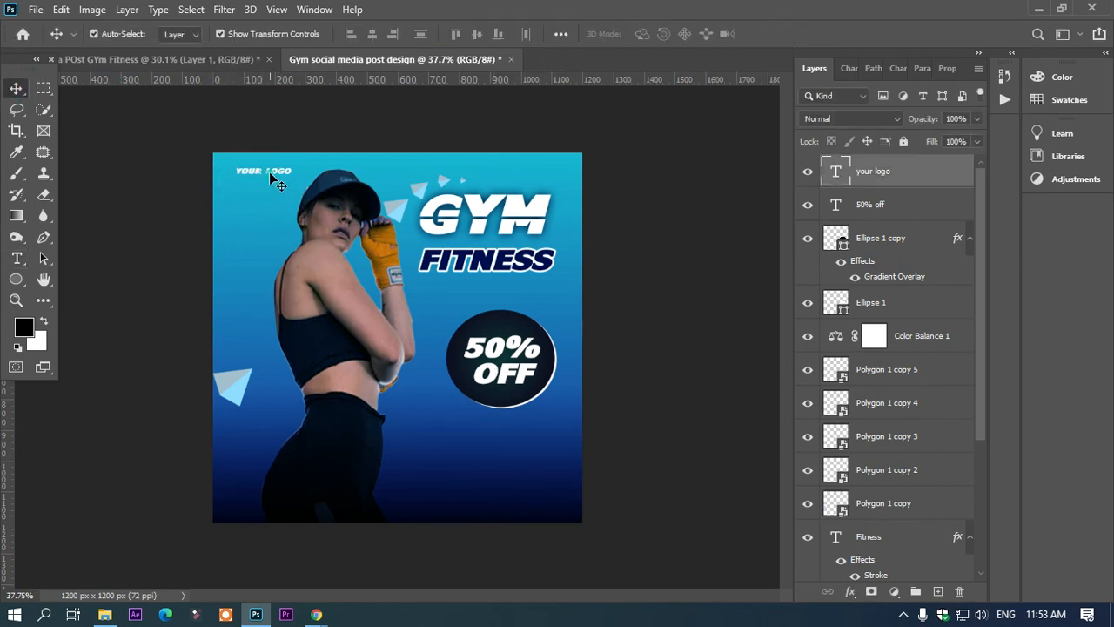
key(t)
click(652, 35)
click(518, 502)
click(531, 516)
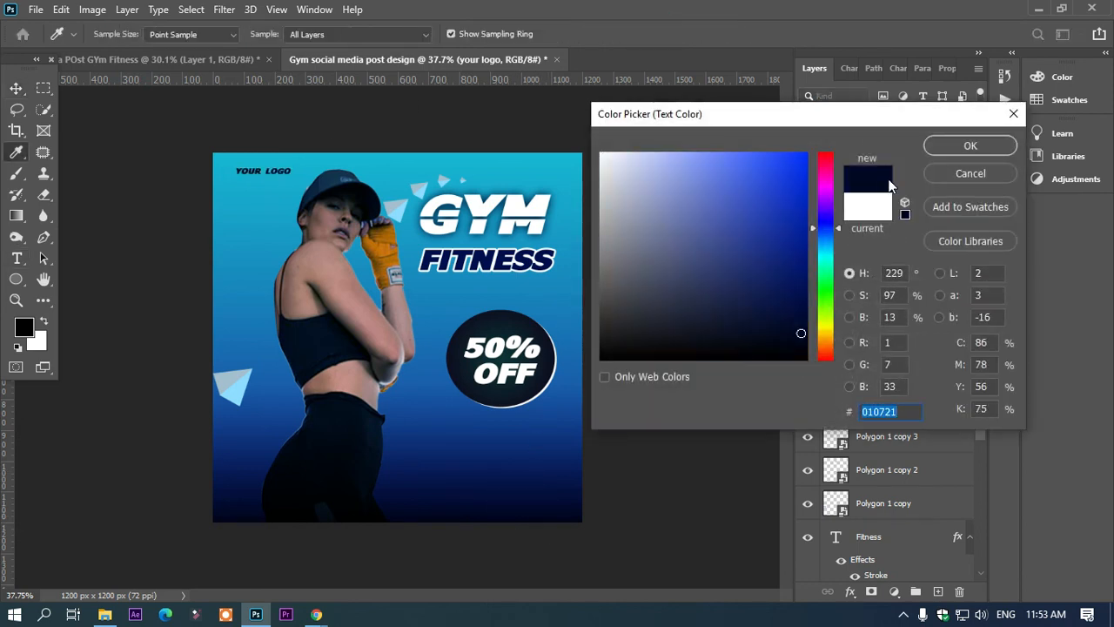
click(529, 207)
click(970, 145)
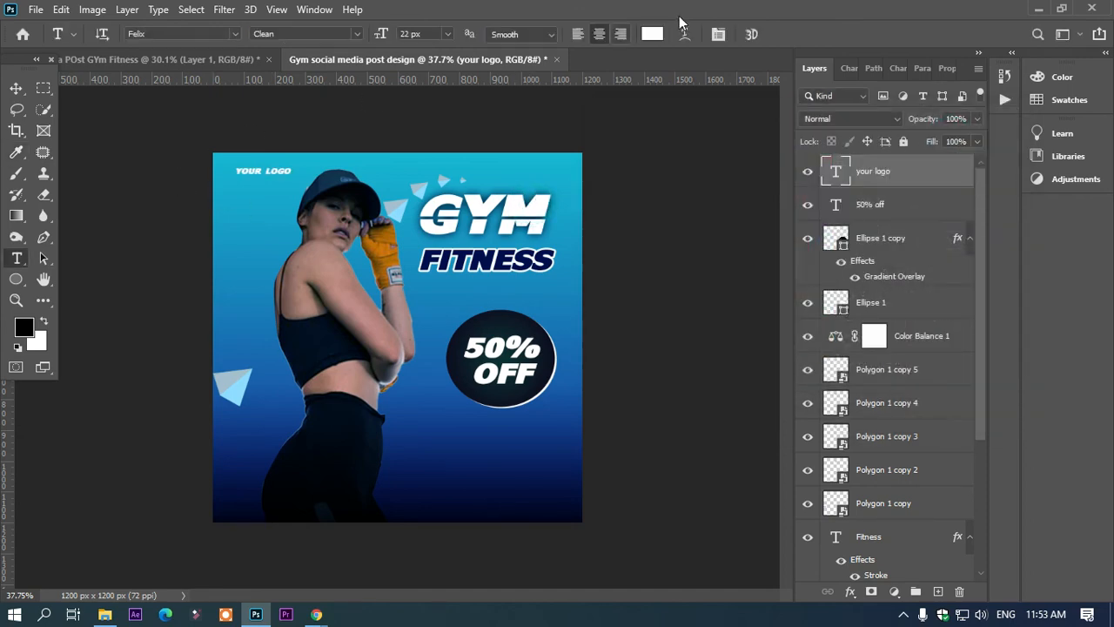
click(652, 35)
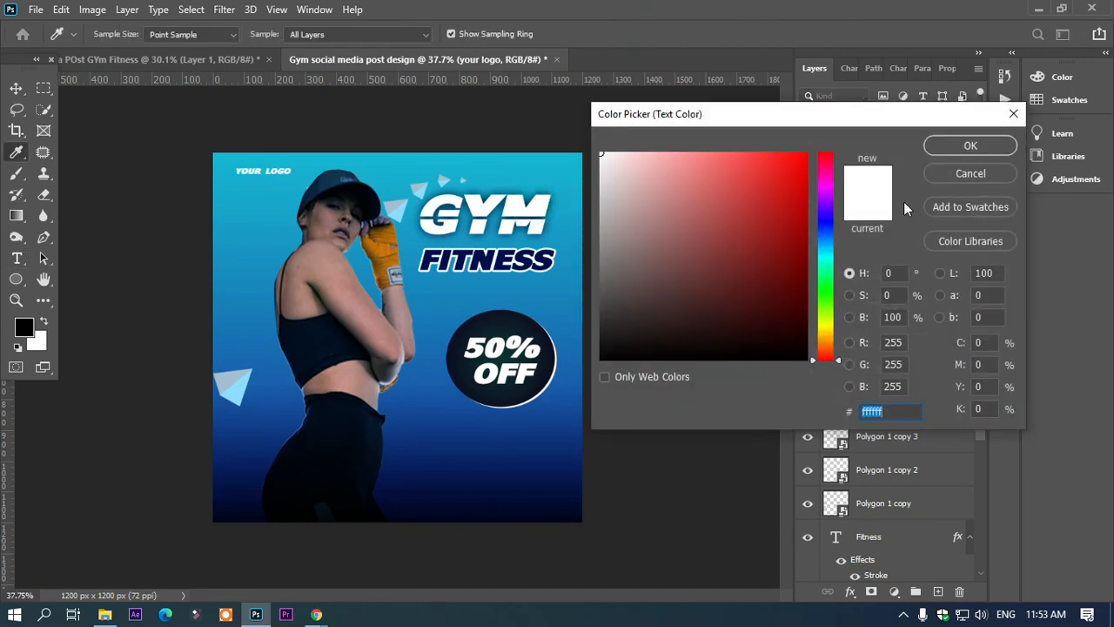
click(970, 146)
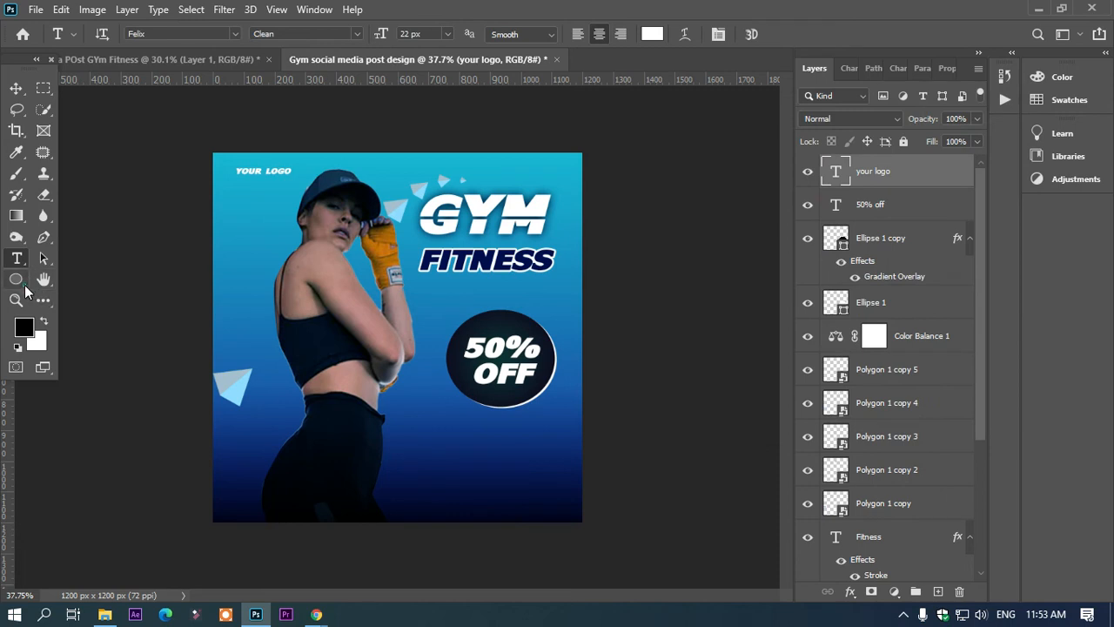
Step: Draw a black rounded rectangle about 401 x 86 px with 10 px corners below the 50% OFF badge
click(23, 287)
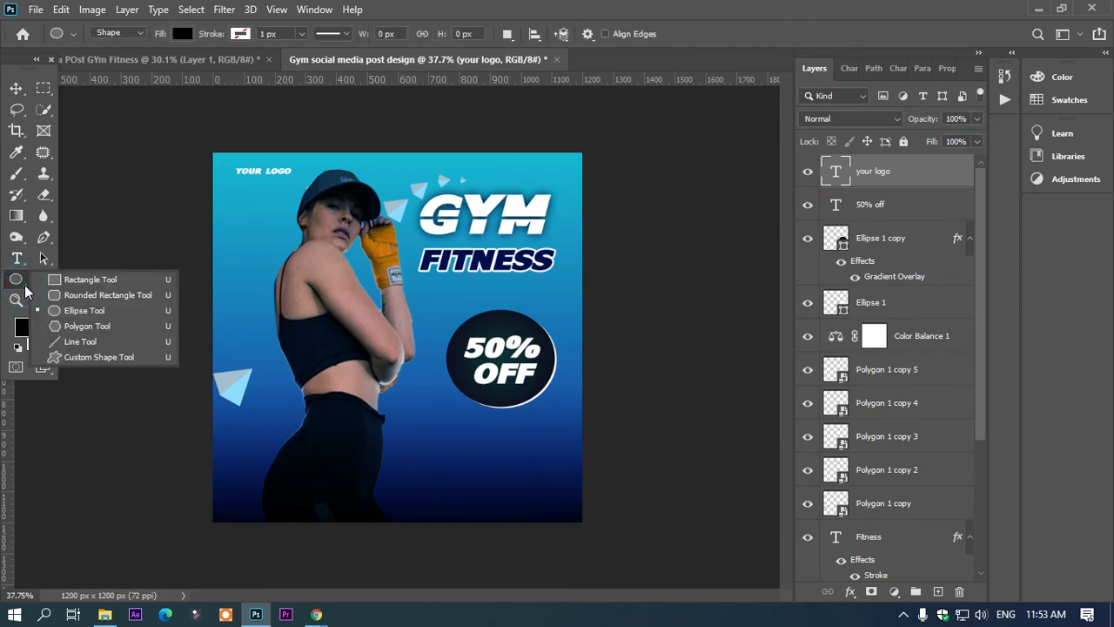
click(91, 295)
drag(424, 450, 543, 473)
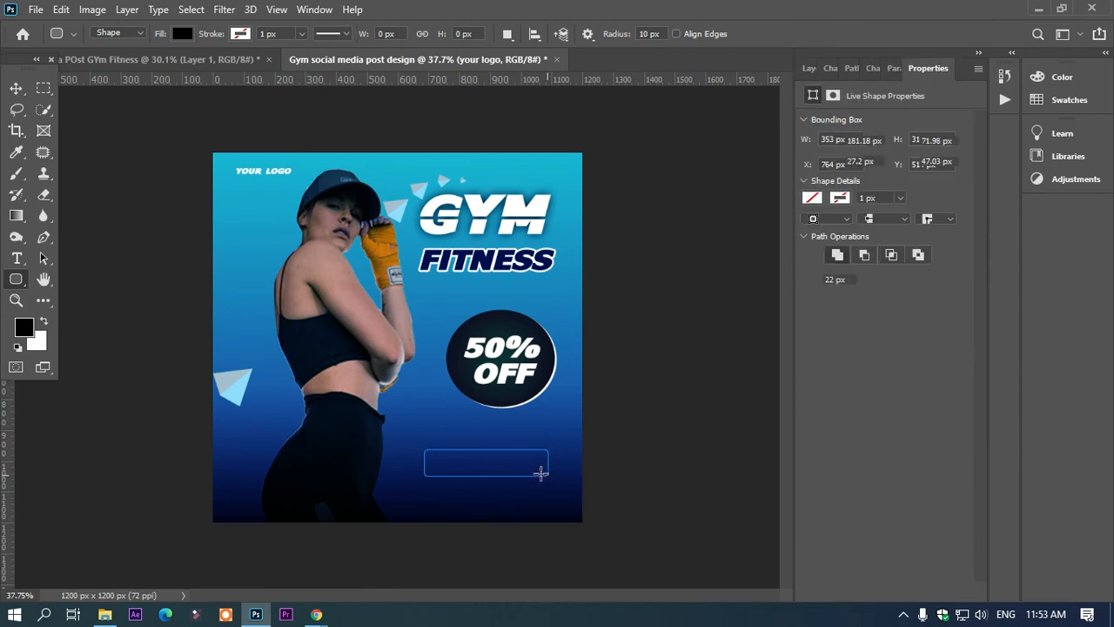
click(15, 88)
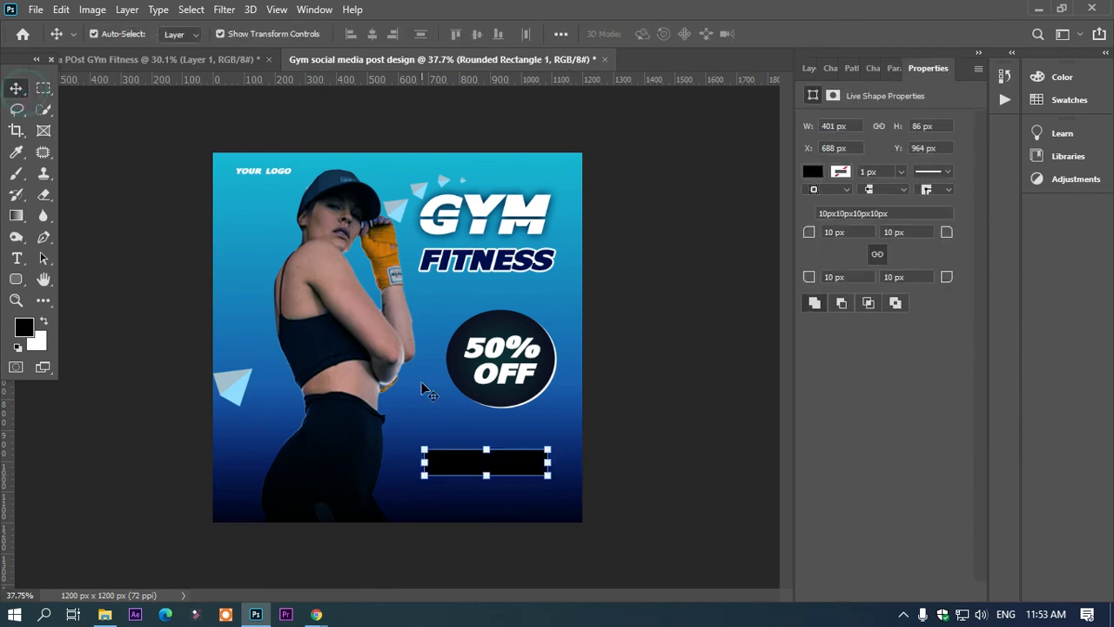
Step: Add the text "Join now" and place it over the black rounded rectangle
key(t)
click(450, 427)
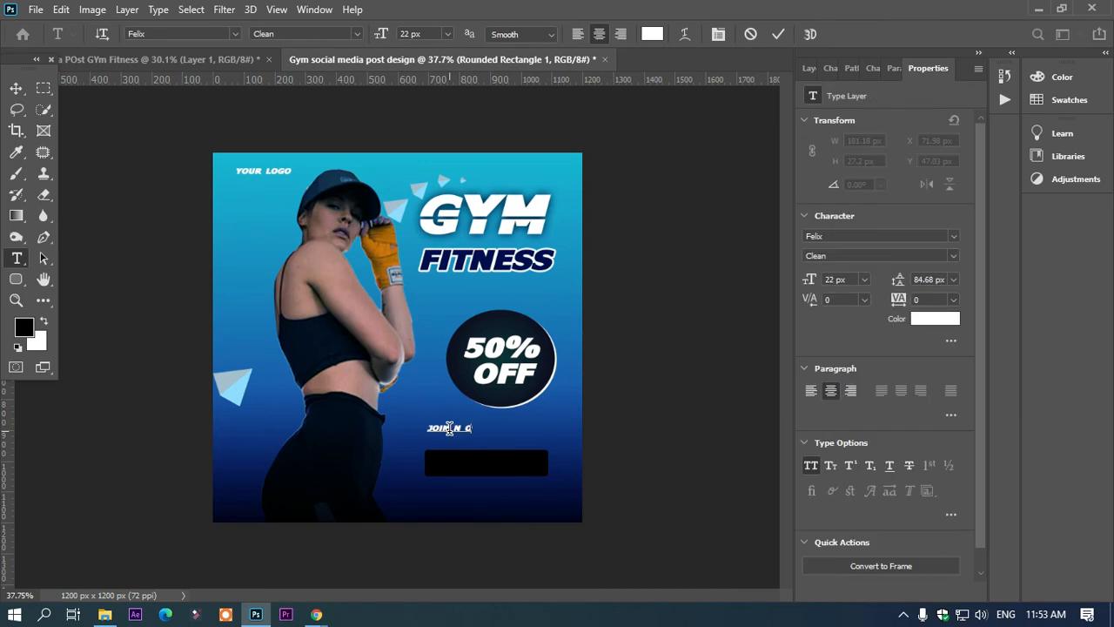
click(463, 428)
key(BackSpace)
drag(482, 456, 508, 474)
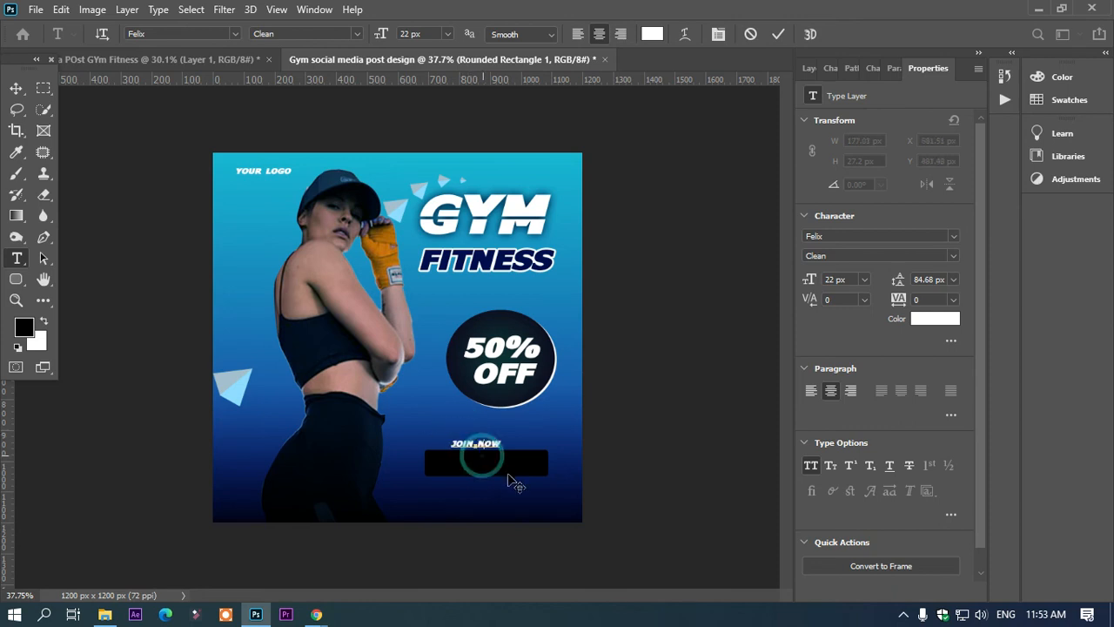
Step: Enlarge the JOIN NOW text to 43 px and centre it on the black button
key(ctrl+a)
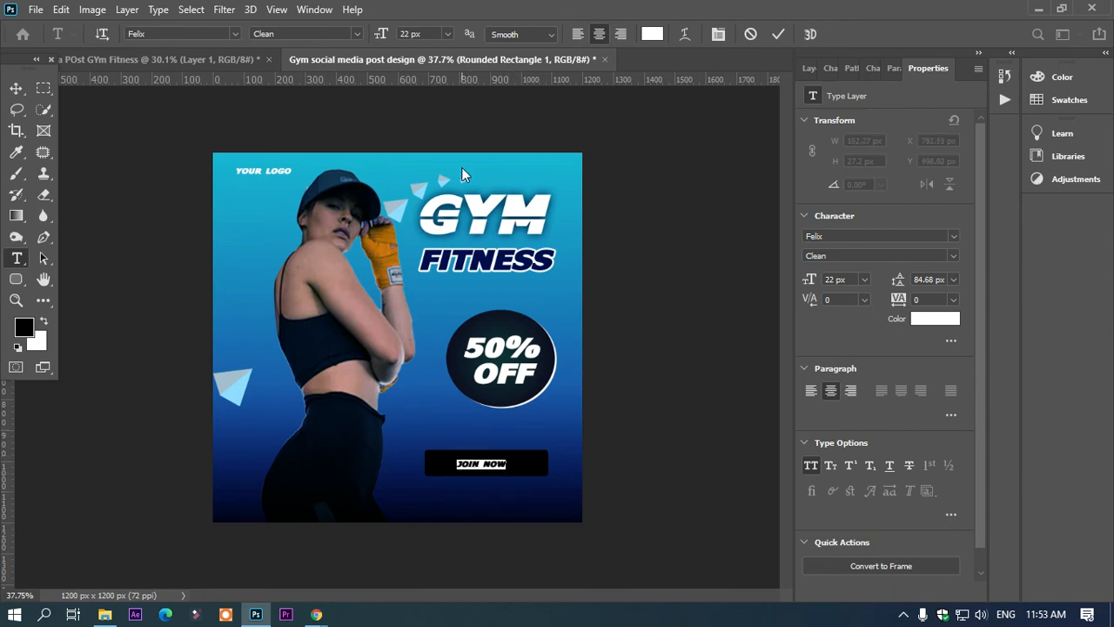
drag(377, 39, 393, 42)
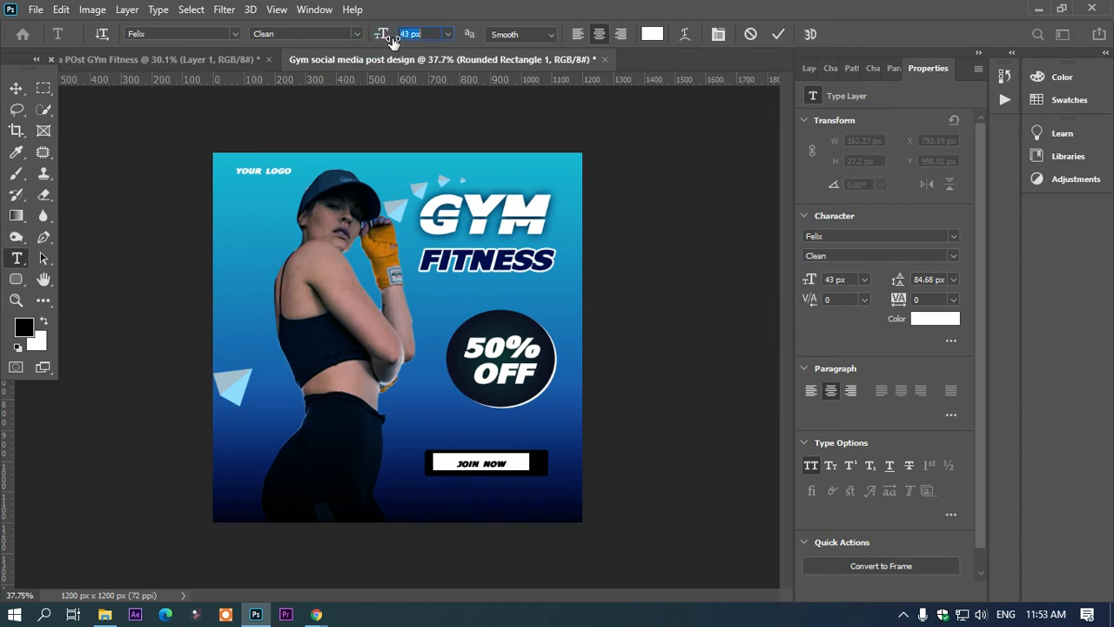
drag(491, 488, 495, 489)
click(17, 88)
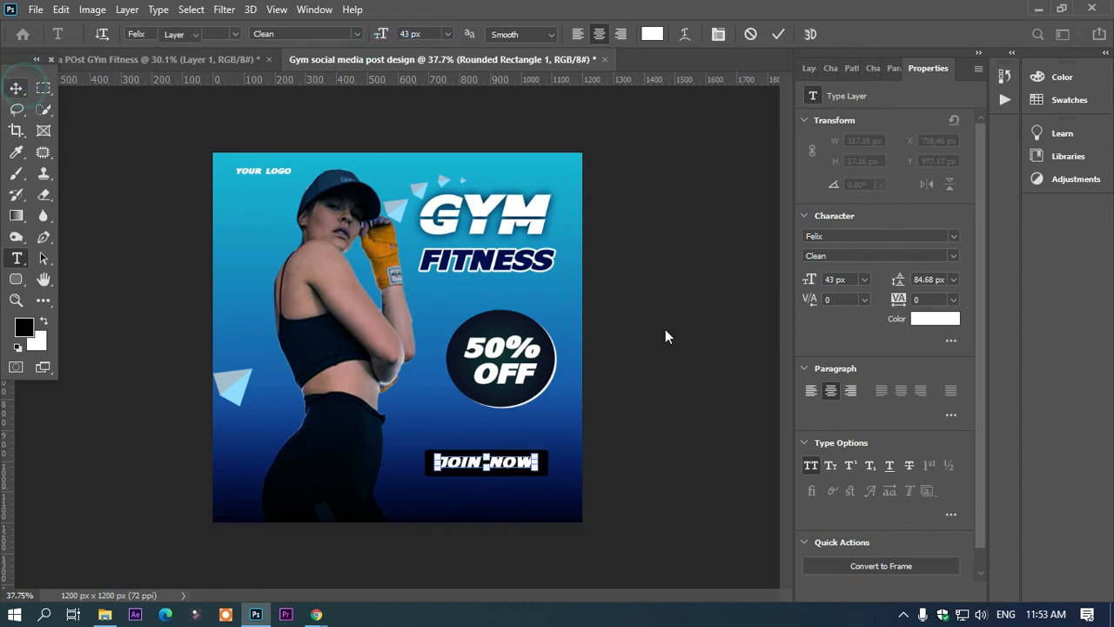
Step: Recolour the JOIN NOW text to the blue 1887bc sampled from the poster's background gradient
click(548, 474)
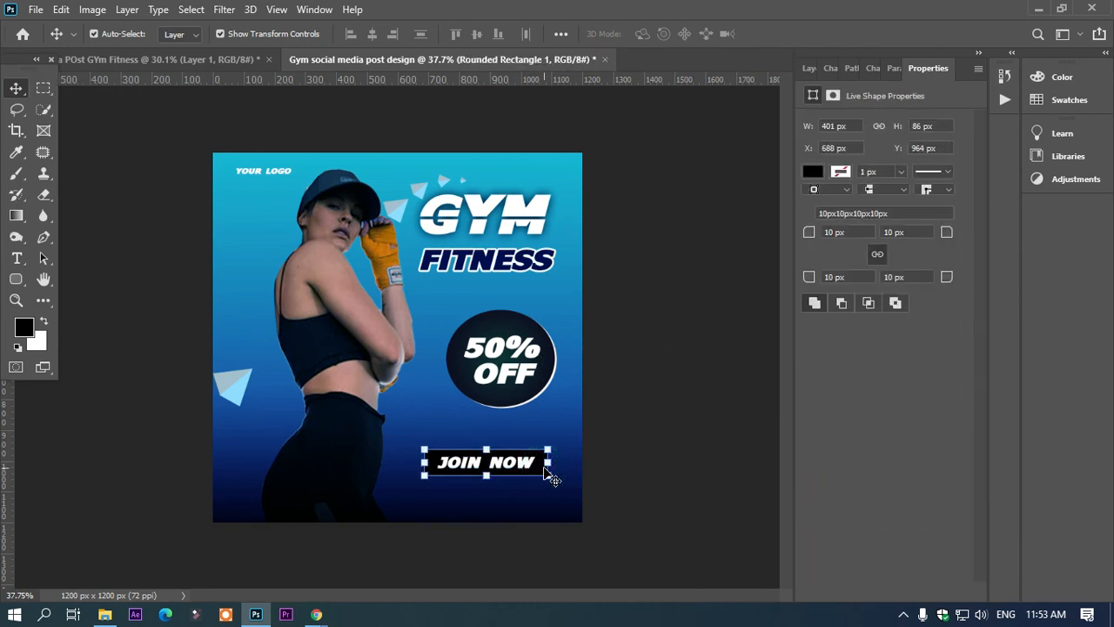
click(522, 461)
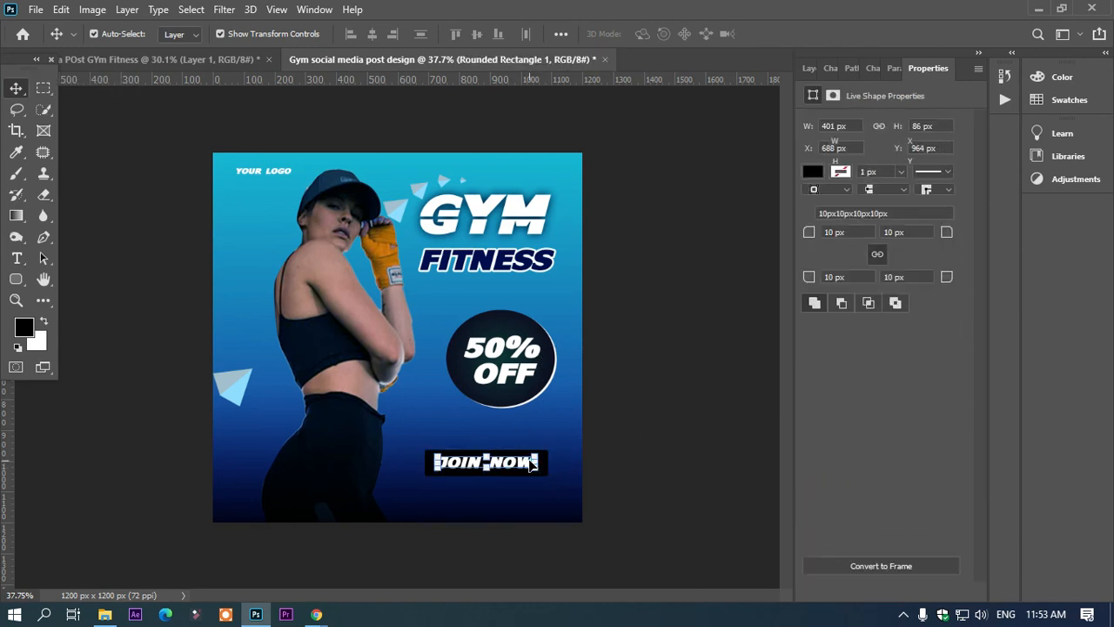
key(t)
click(652, 34)
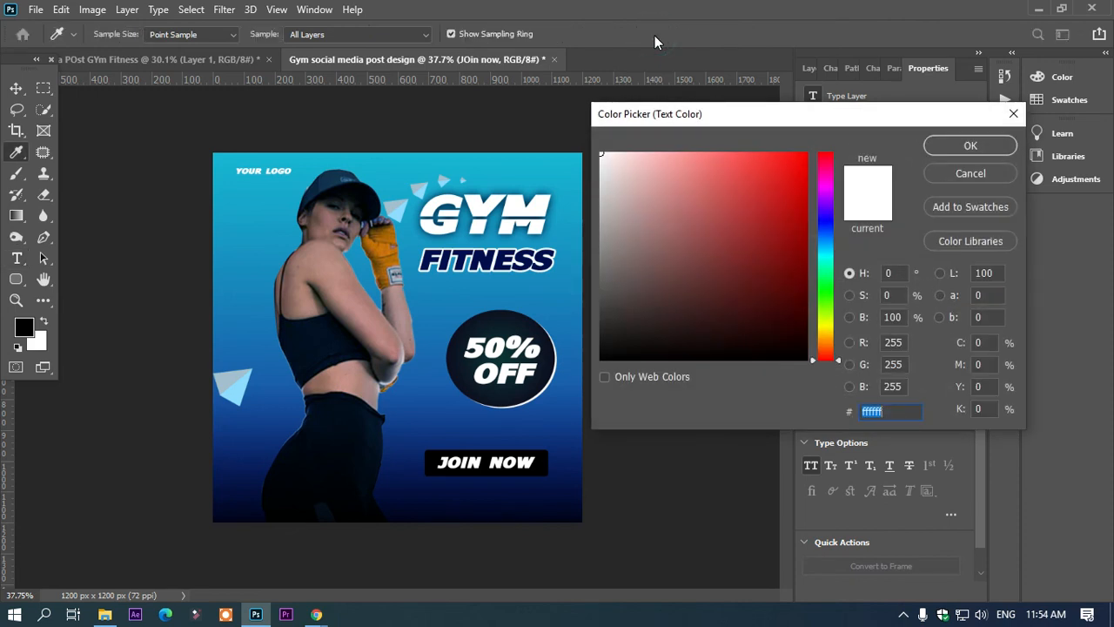
click(466, 293)
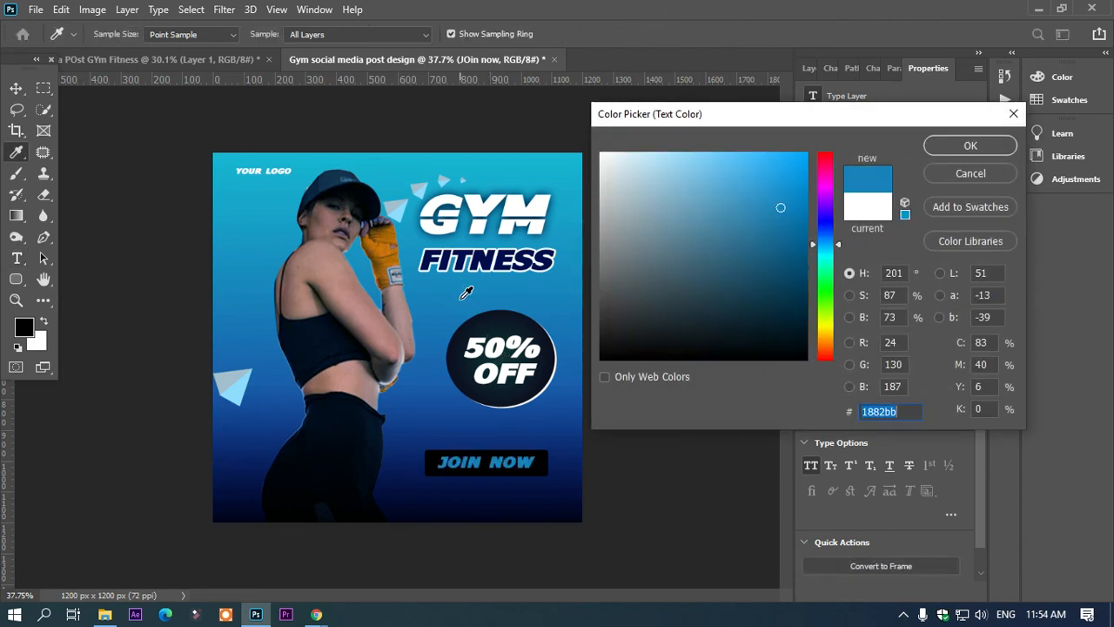
click(436, 452)
click(407, 460)
click(568, 420)
drag(568, 397, 579, 221)
click(566, 282)
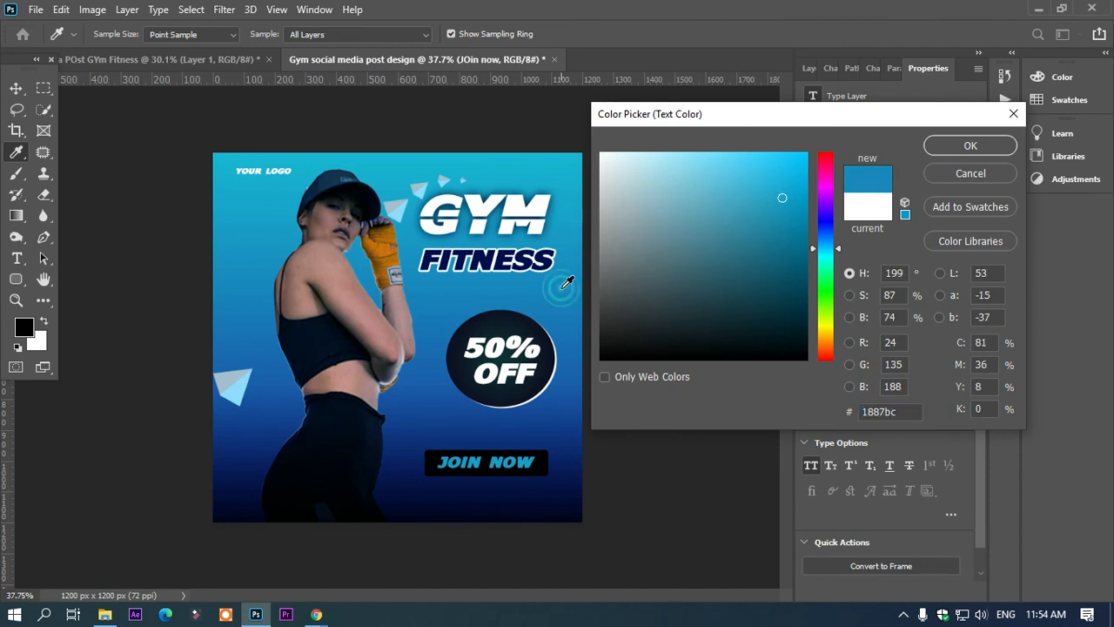
click(968, 146)
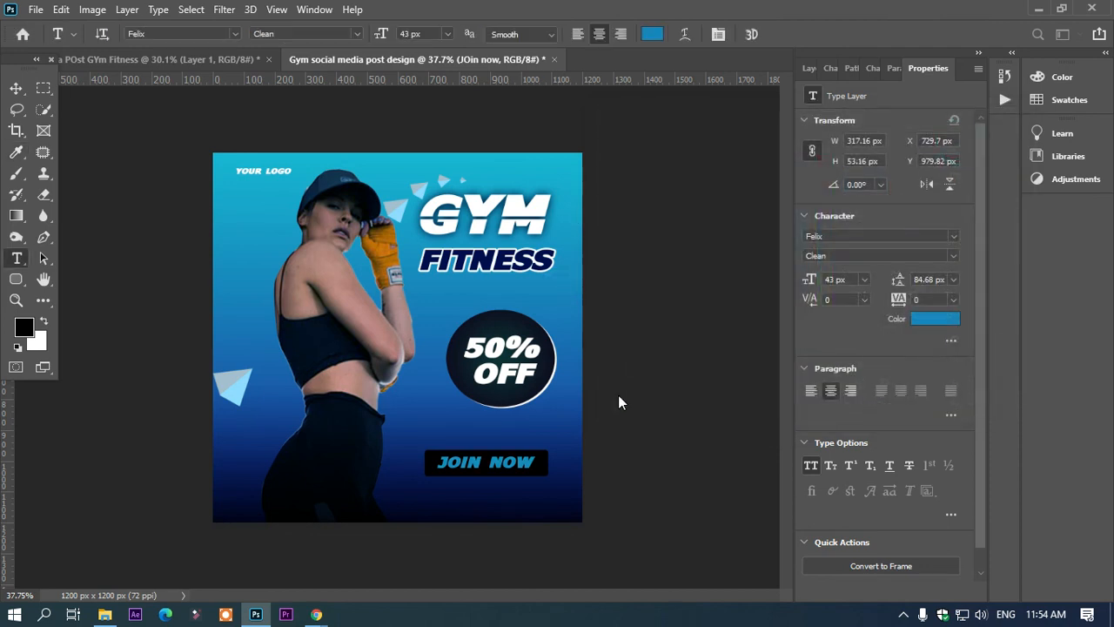
Step: Add a Gradient Overlay effect to the black rounded rectangle behind the JOIN NOW text
click(16, 88)
click(711, 381)
scroll(640, 424, up, 4)
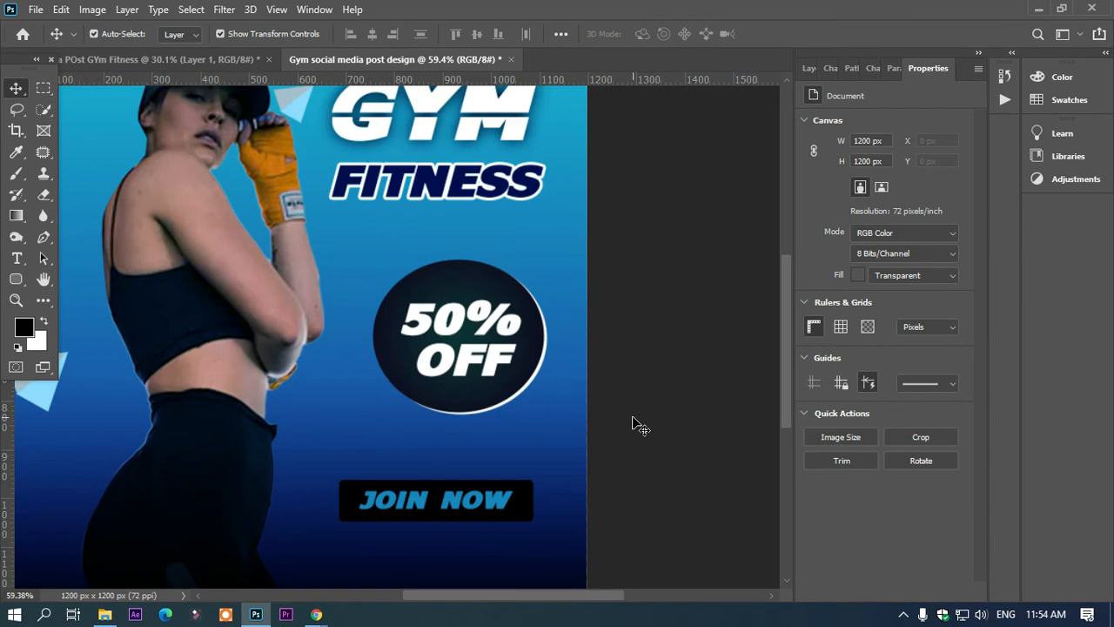
click(528, 509)
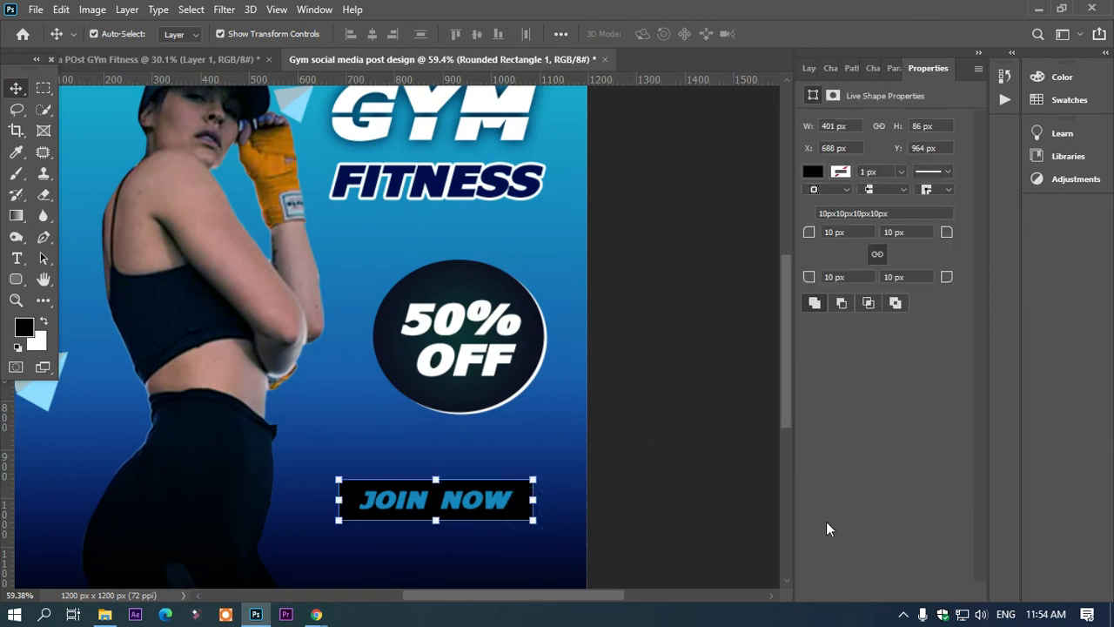
key(F7)
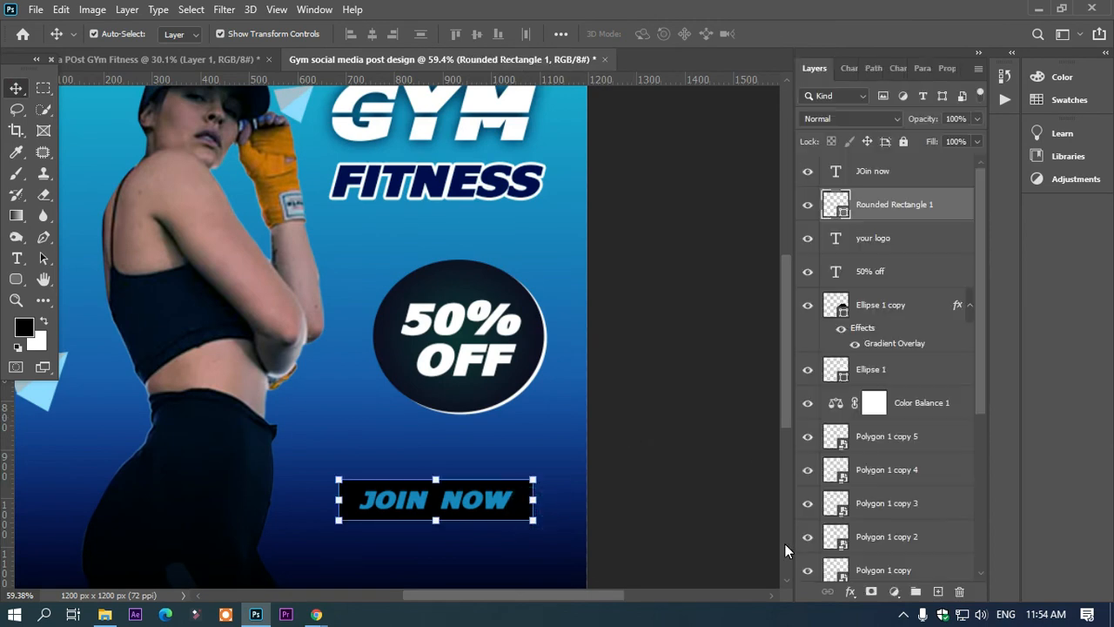
click(846, 595)
click(873, 545)
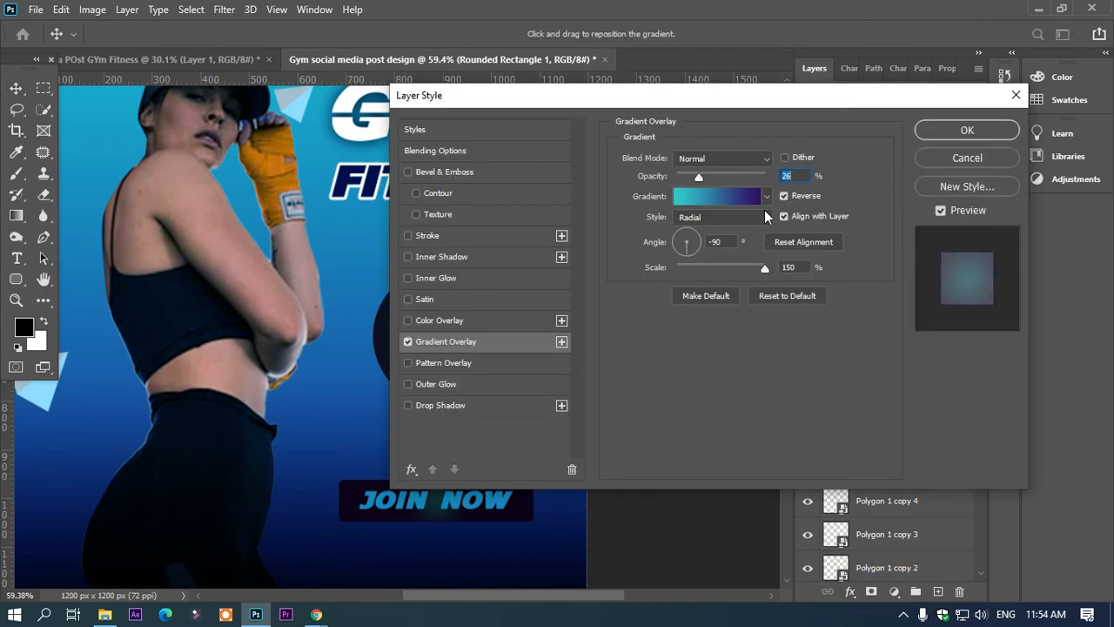
Step: Set the button's gradient overlay to 100% opacity, Linear style and a 90° angle, with Reverse turned off
drag(707, 182, 766, 184)
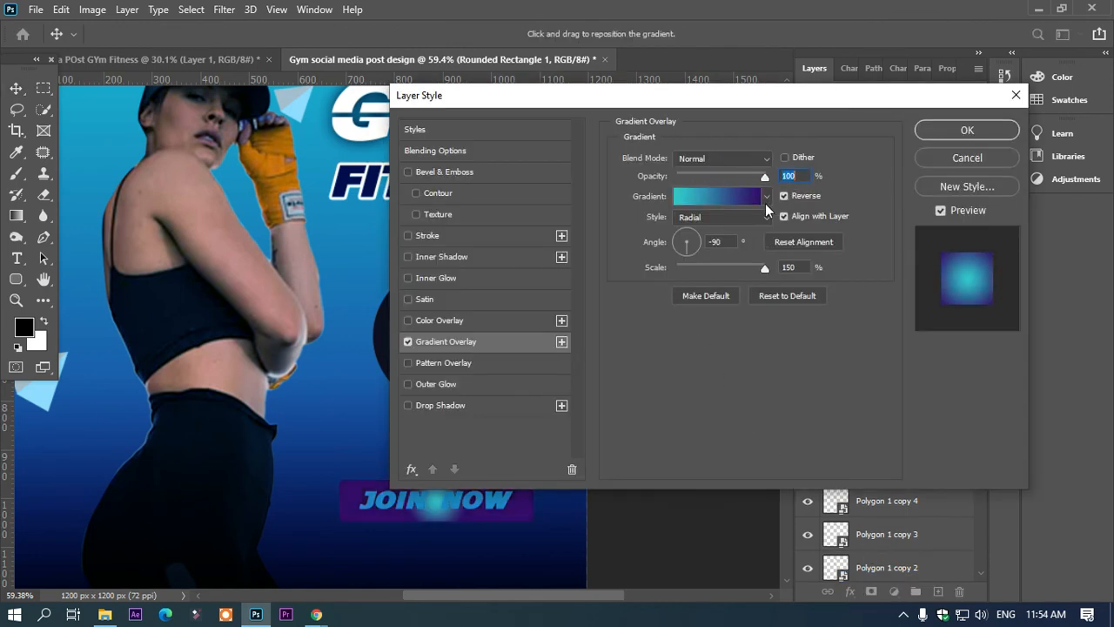
click(746, 217)
click(722, 220)
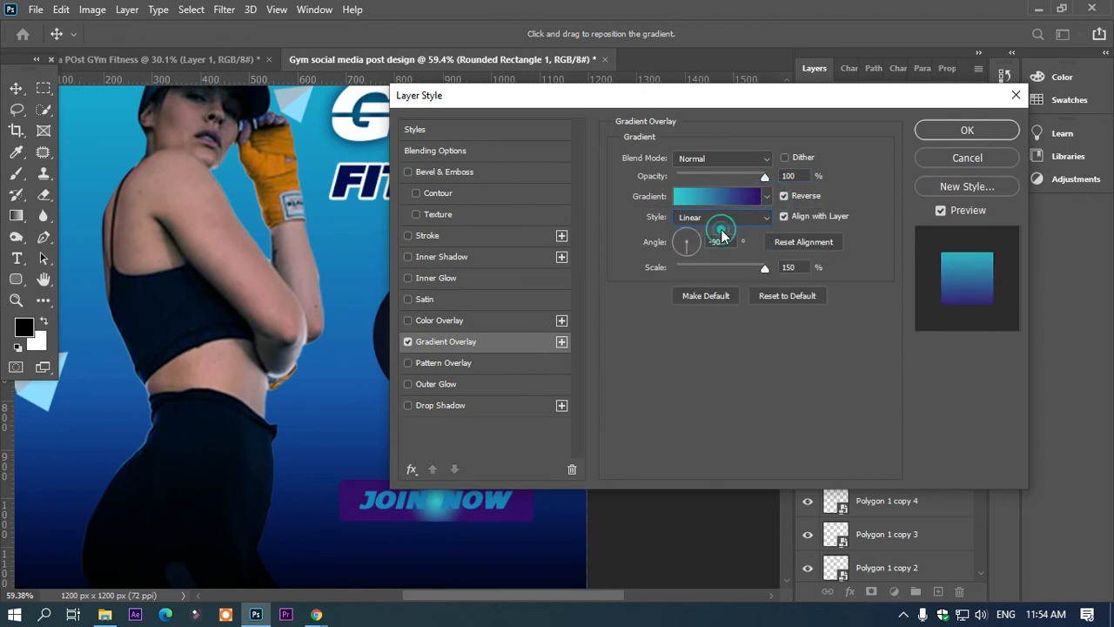
click(785, 199)
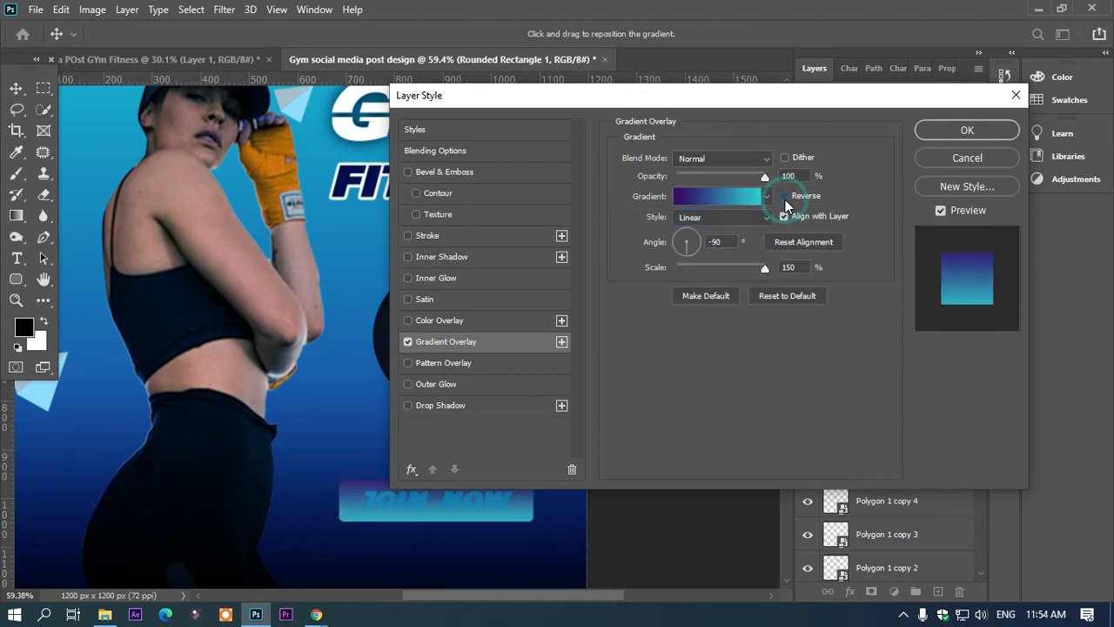
drag(689, 252, 679, 218)
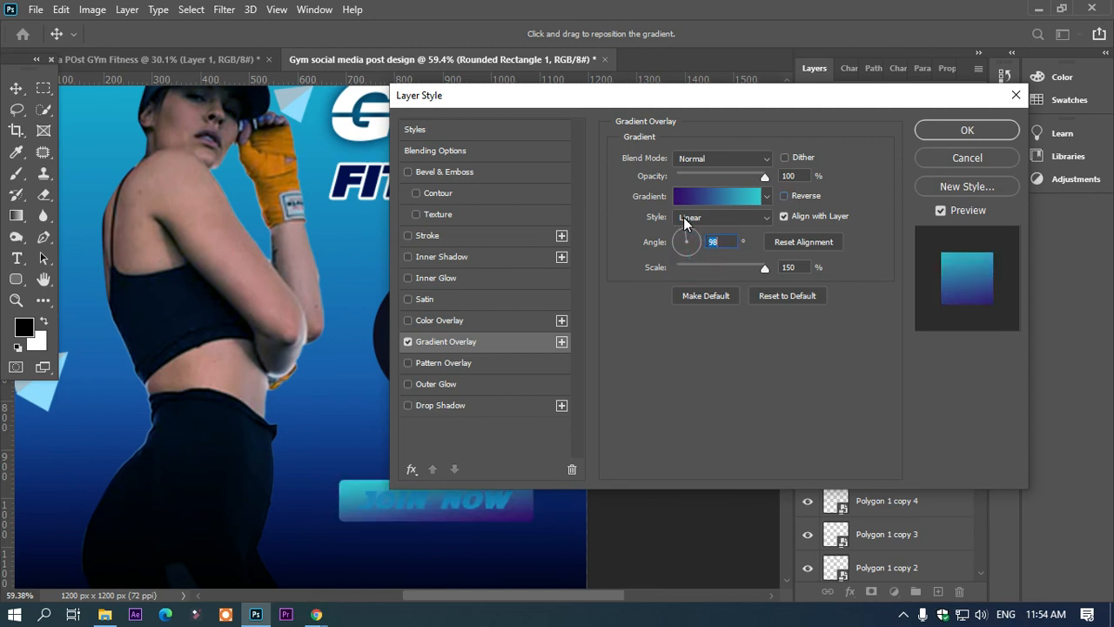
click(687, 231)
Step: Try a 10% scale for the button's gradient, reduce the overlay's opacity and apply the layer style
drag(762, 268, 662, 287)
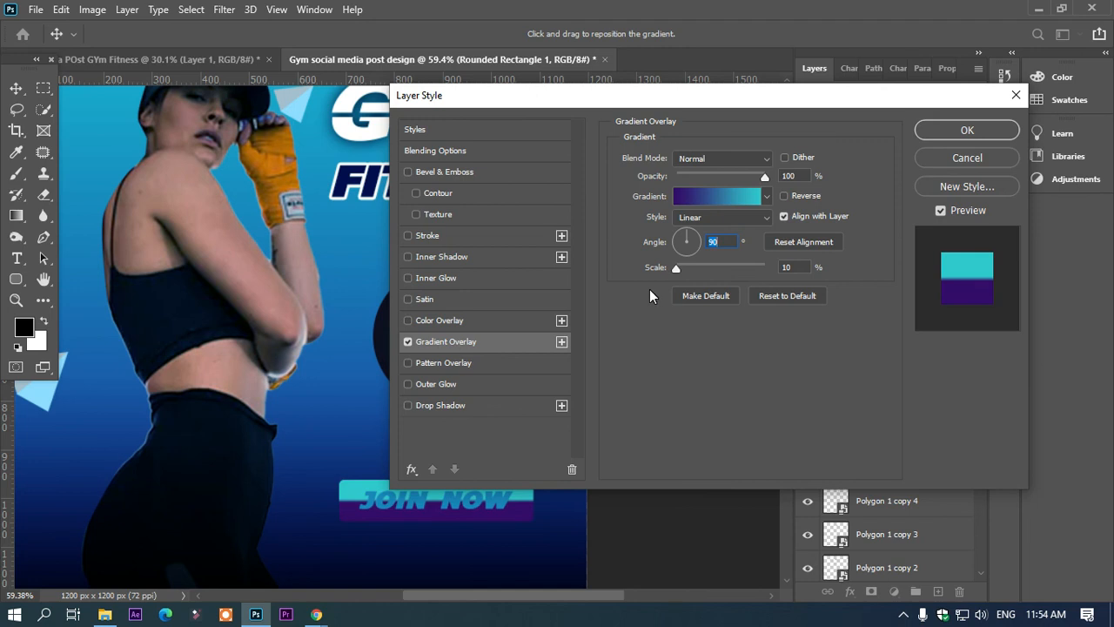
click(764, 296)
key(Tab)
drag(765, 179, 712, 194)
click(966, 132)
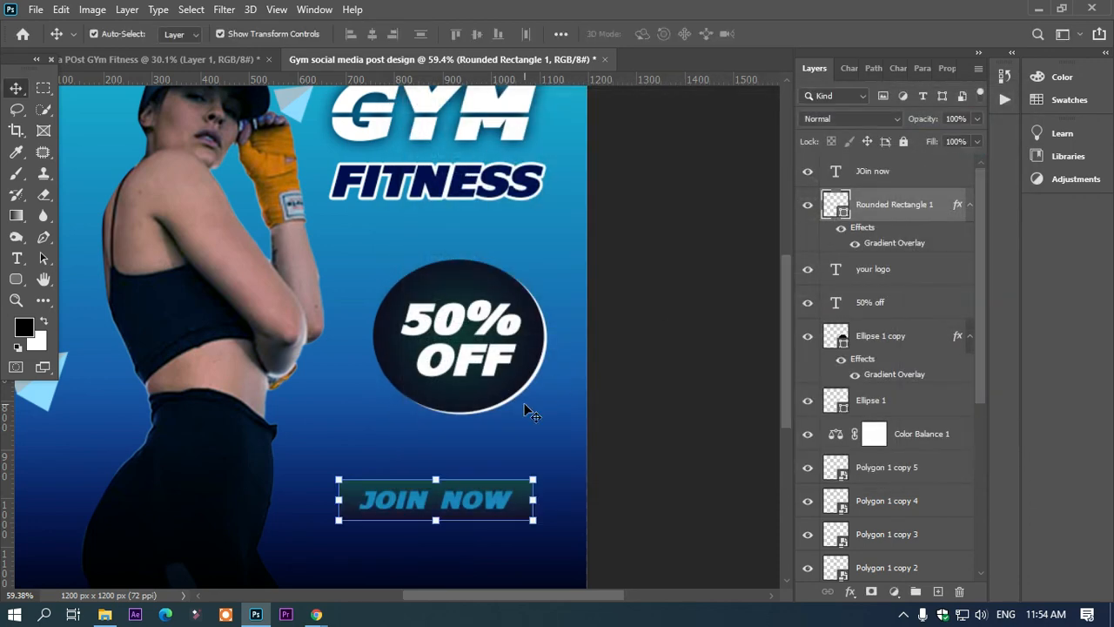
Step: Hide the button's Gradient Overlay effect and fill the rounded rectangle with white (ffffff)
scroll(526, 409, down, 1)
alt+scroll(527, 409, down, 4)
alt+scroll(525, 410, down, 2)
click(619, 348)
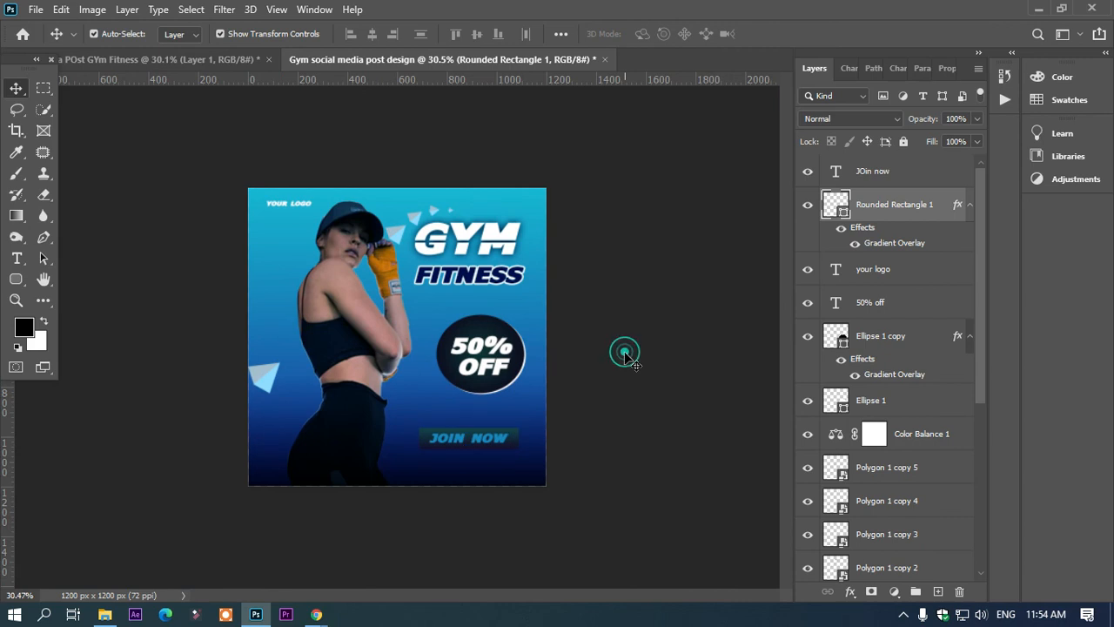
click(513, 442)
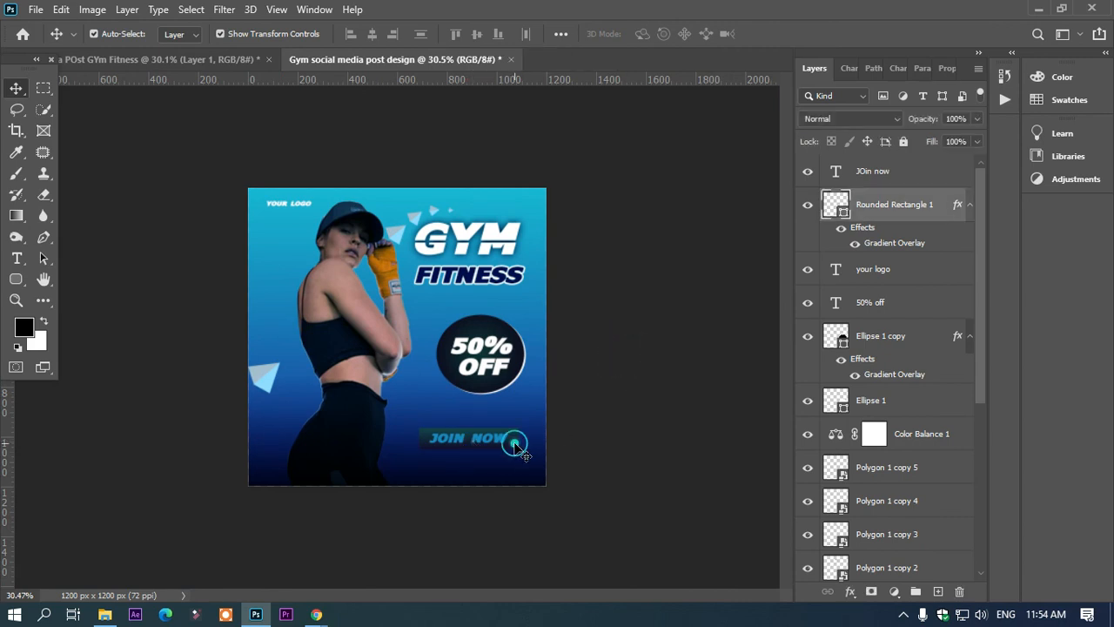
click(854, 243)
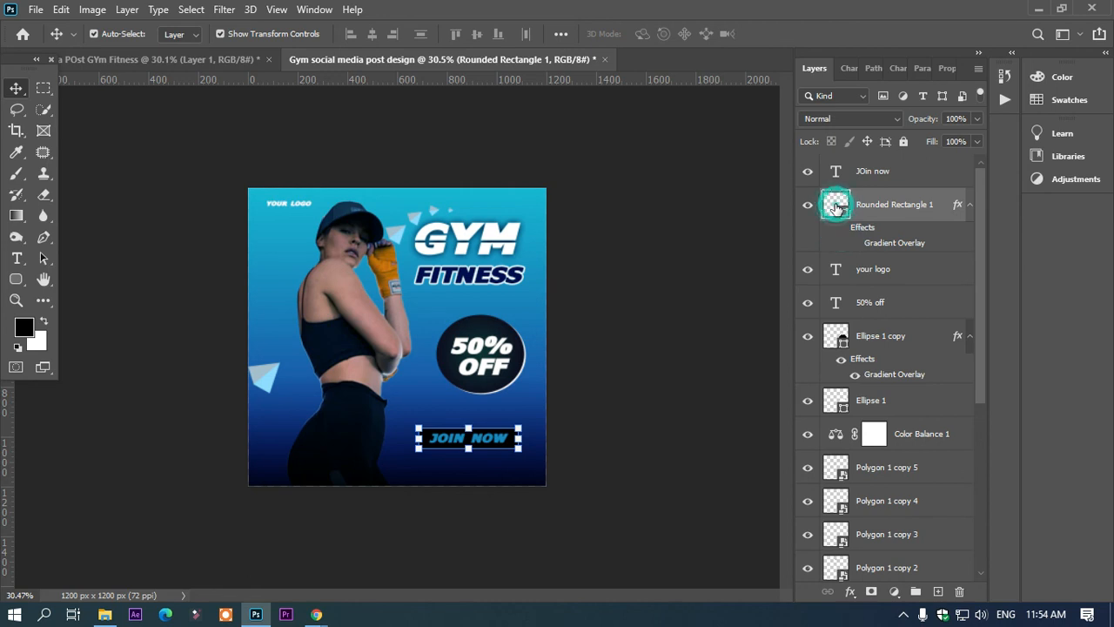
double_click(836, 205)
text(ffffff)
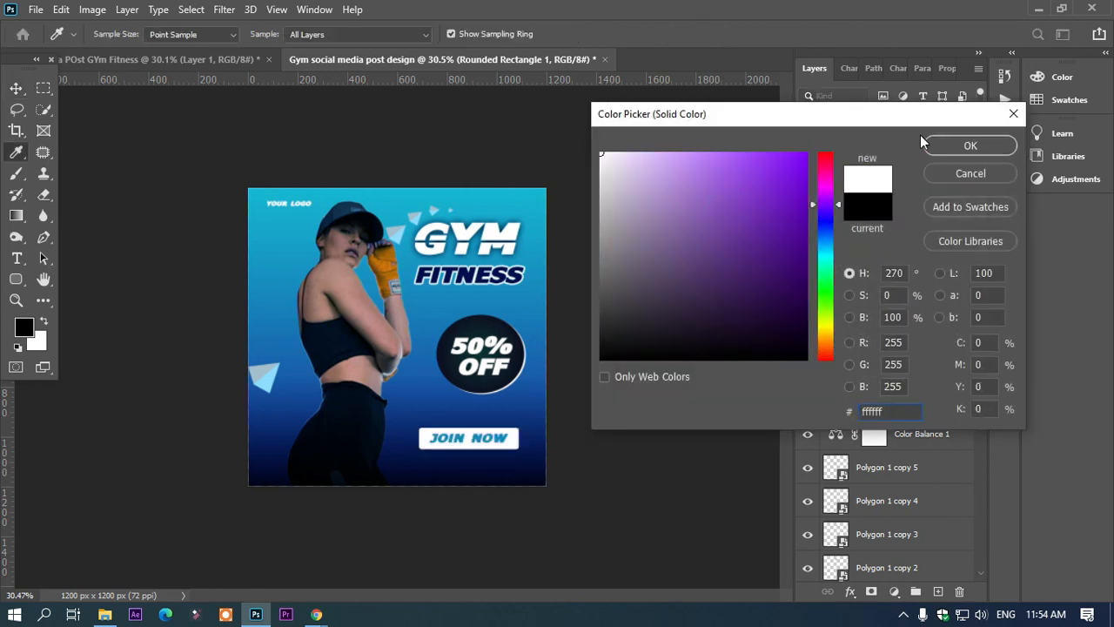
click(957, 145)
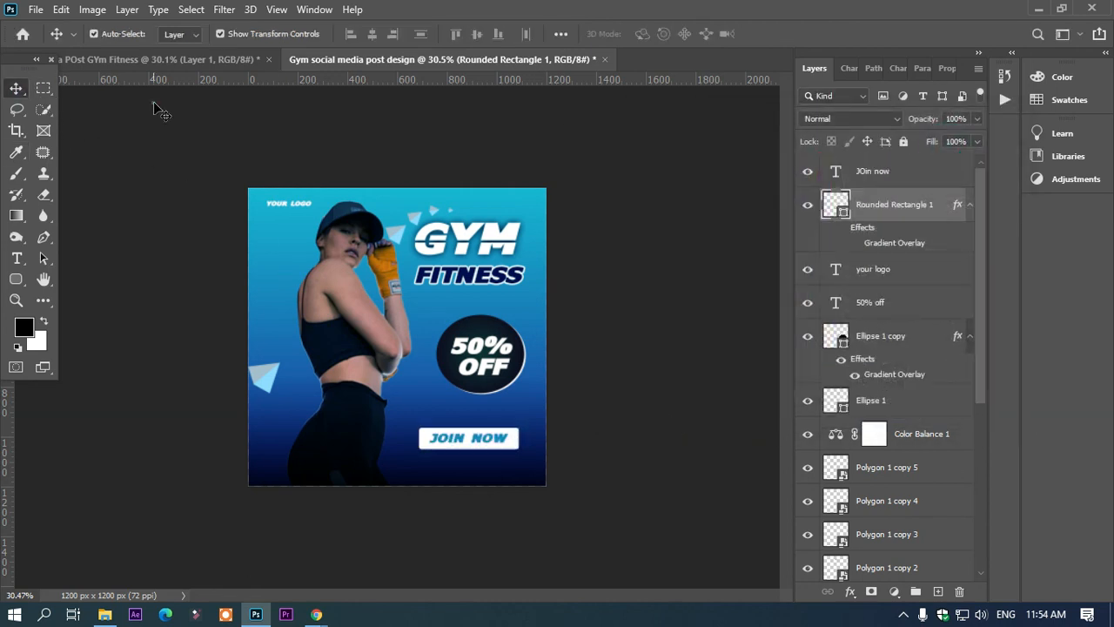
Step: Add the text "YOURWEBSITE.COM" near the poster's lower edge, below the JOIN NOW button
click(153, 103)
scroll(566, 545, up, 2)
key(t)
click(408, 498)
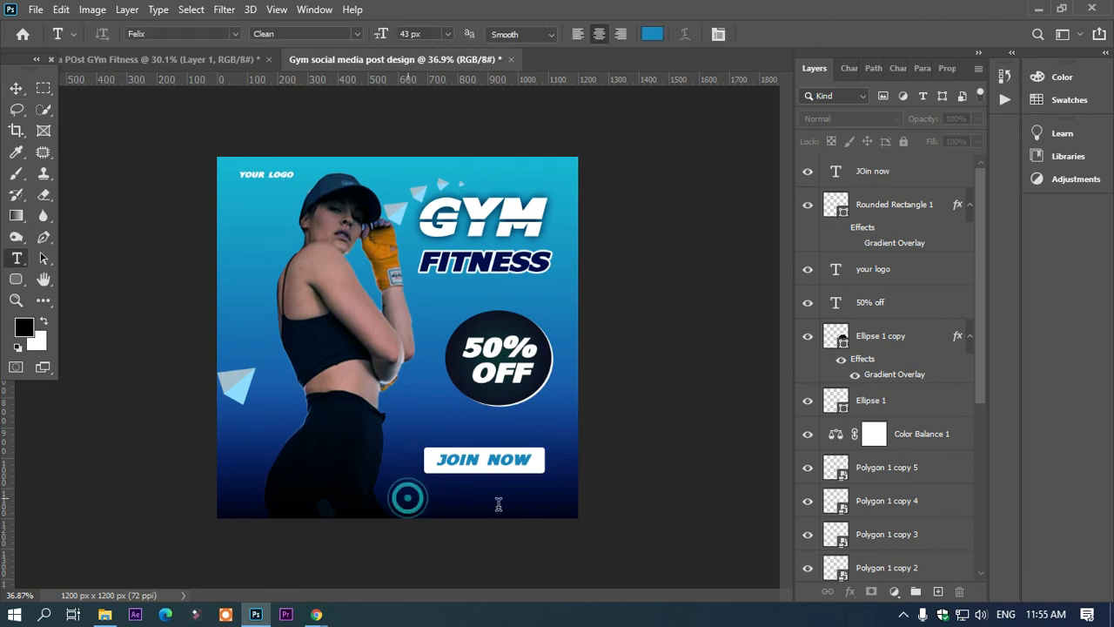
text(YO)
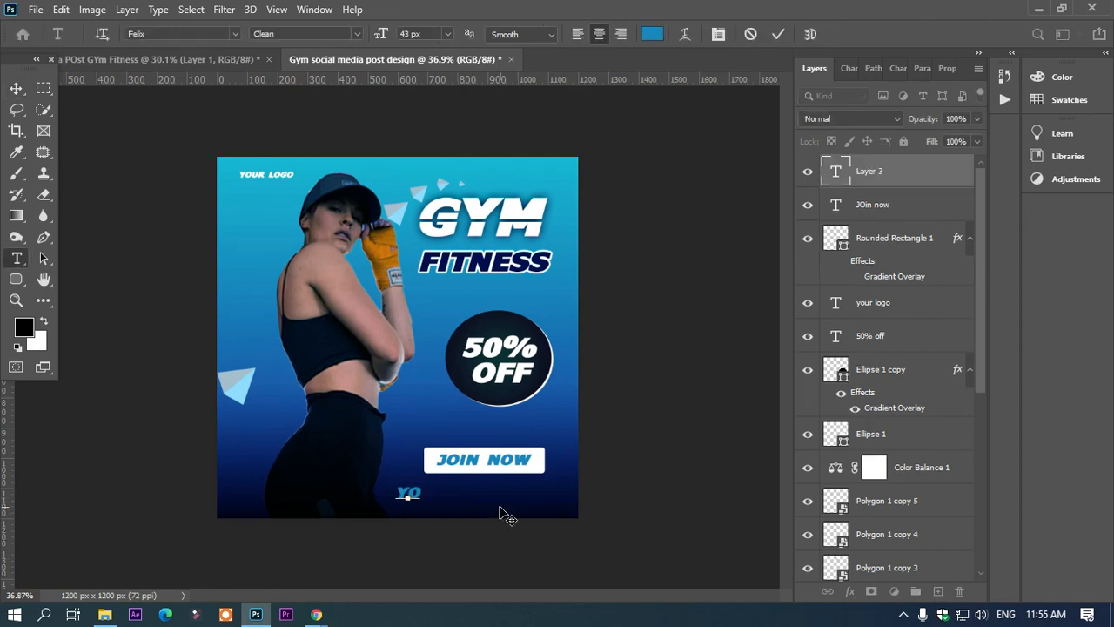
text(URWE)
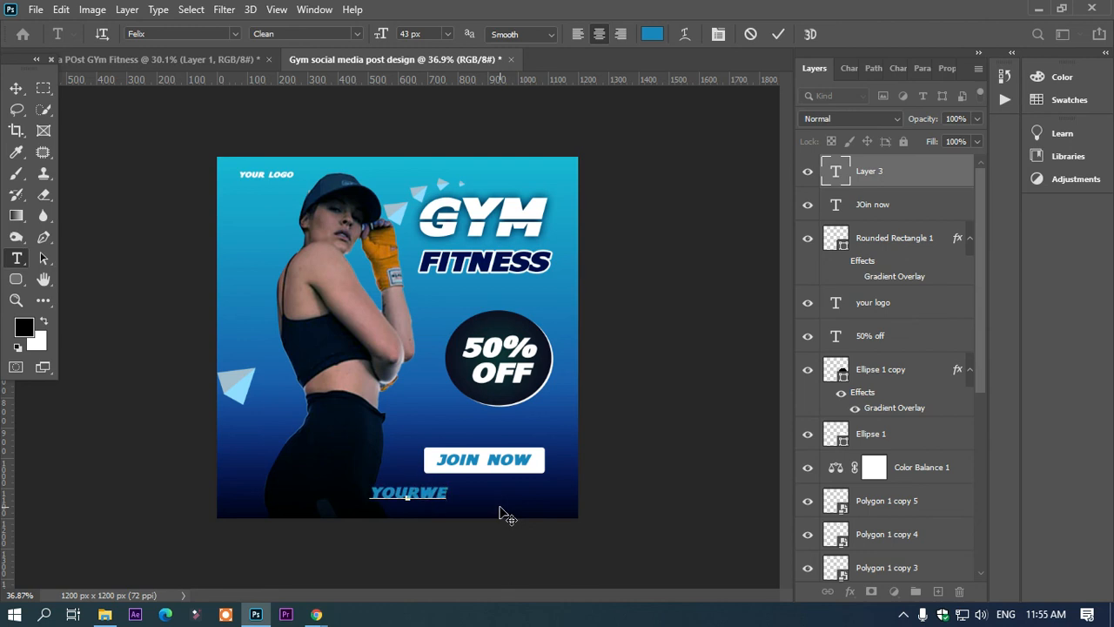
text(BS)
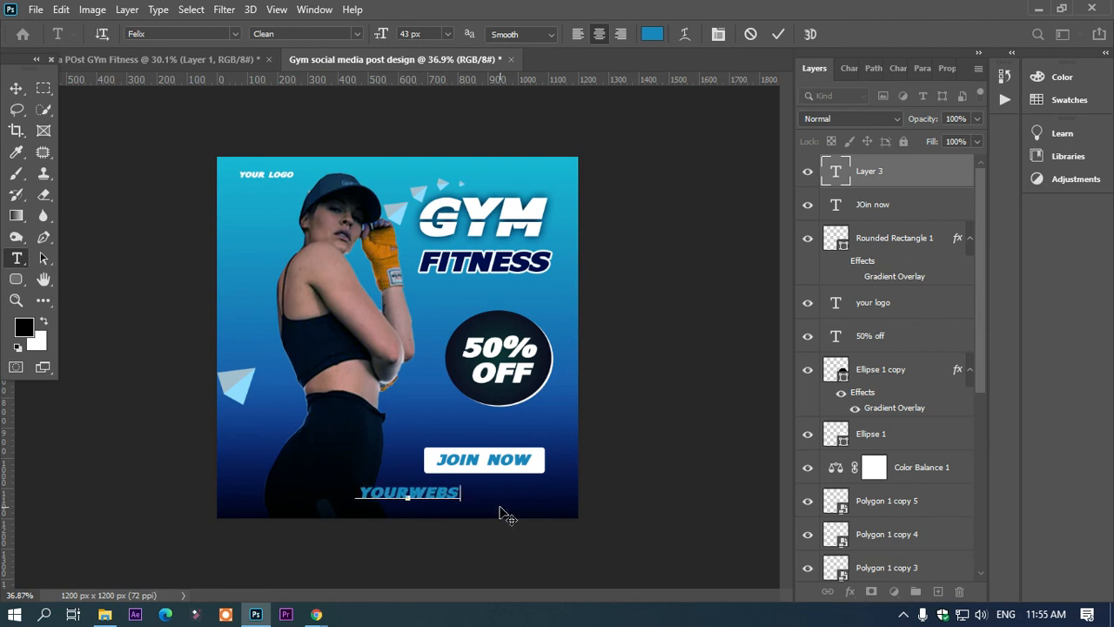
text(ITE.COM)
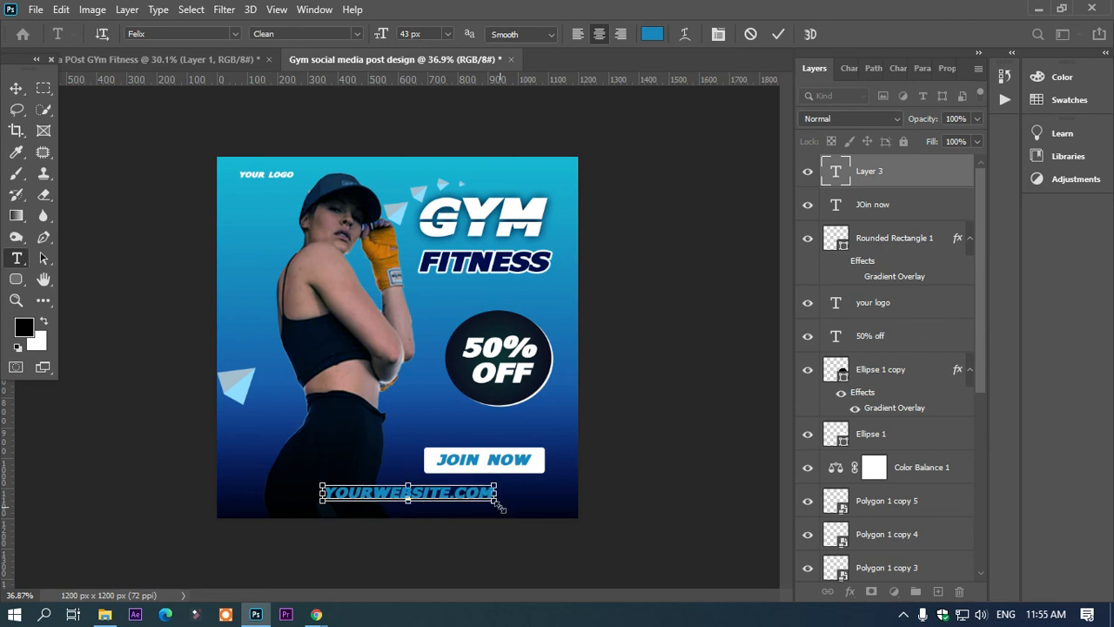
Step: Reduce the website text to 15 px and place it just below the JOIN NOW button
key(ctrl+a)
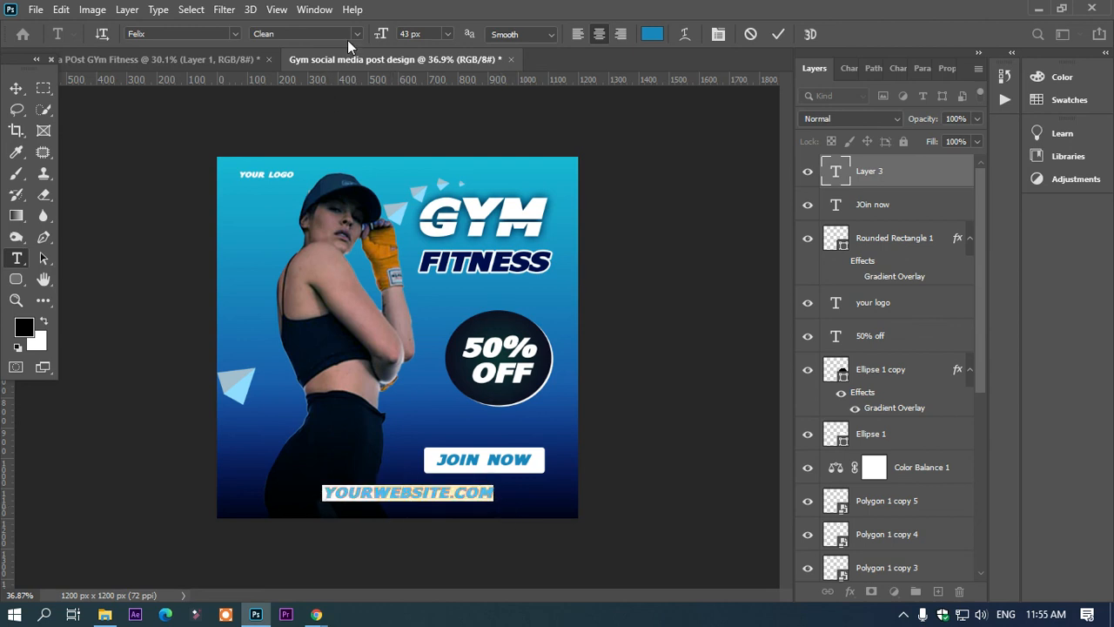
drag(385, 31, 366, 51)
drag(431, 522, 498, 511)
Step: Set the website text's tracking to 1020 and centre the widened line beneath the JOIN NOW button
key(ctrl+t)
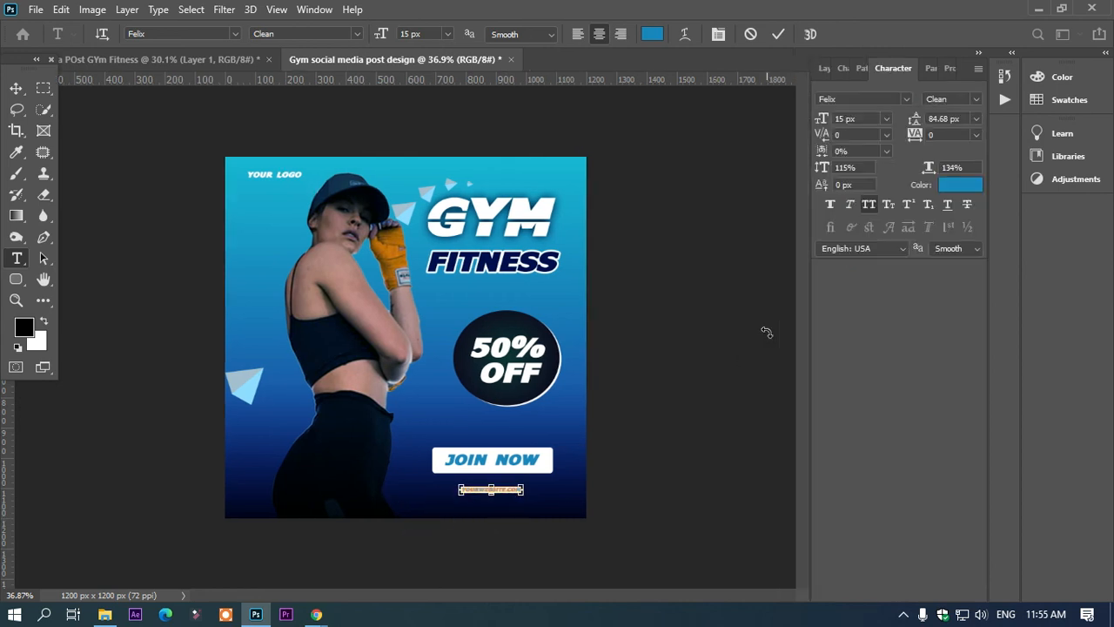
drag(910, 136, 951, 134)
drag(578, 533, 572, 533)
click(15, 88)
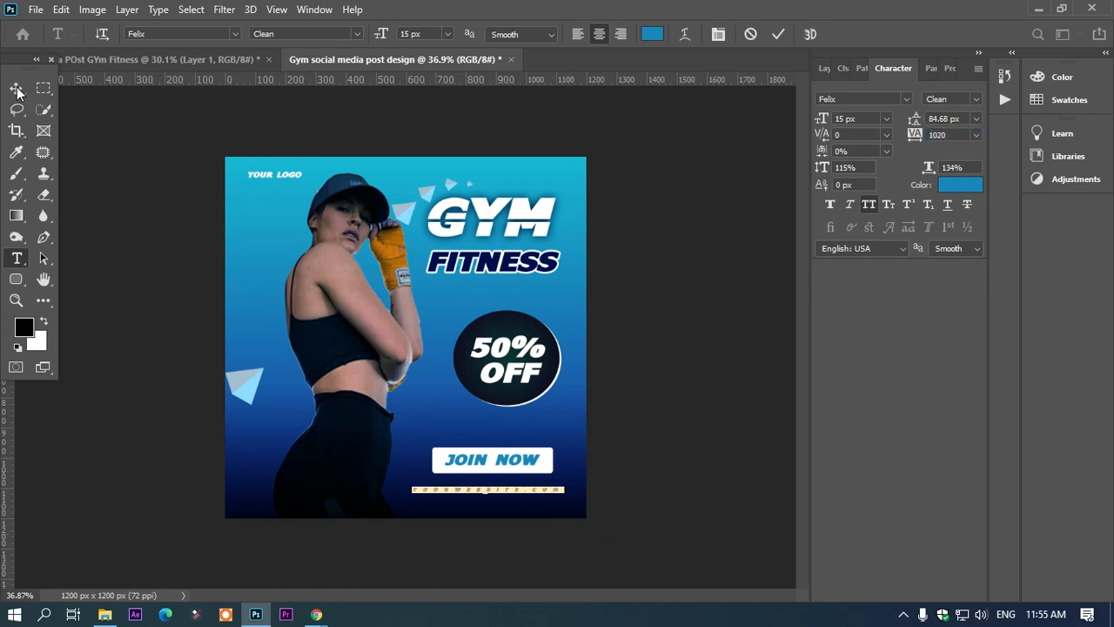
click(327, 290)
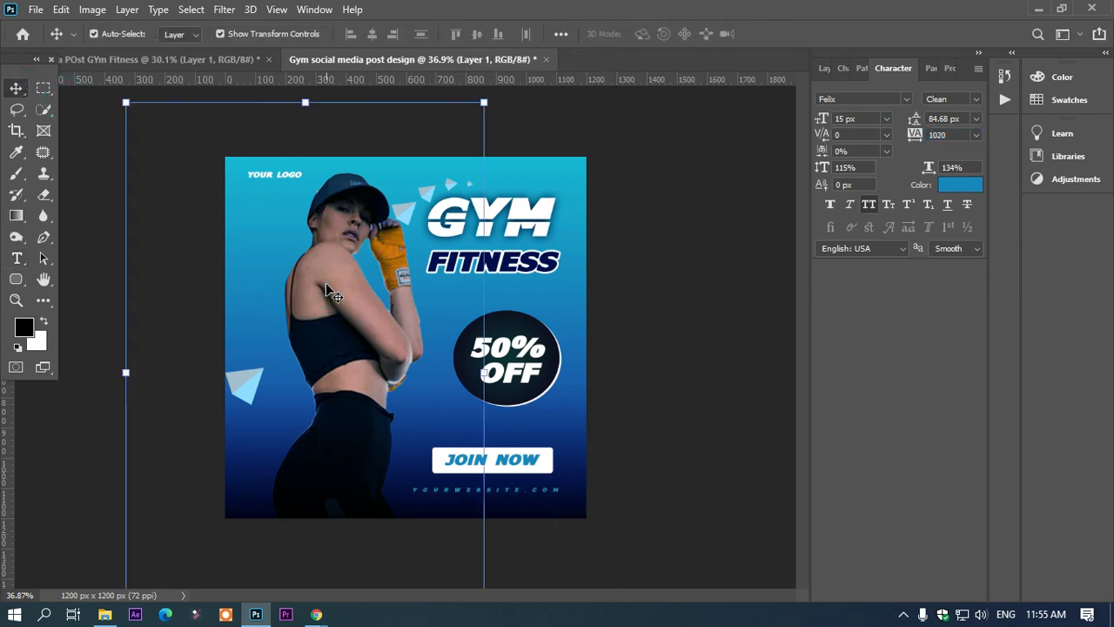
scroll(349, 279, down, 4)
scroll(349, 278, up, 3)
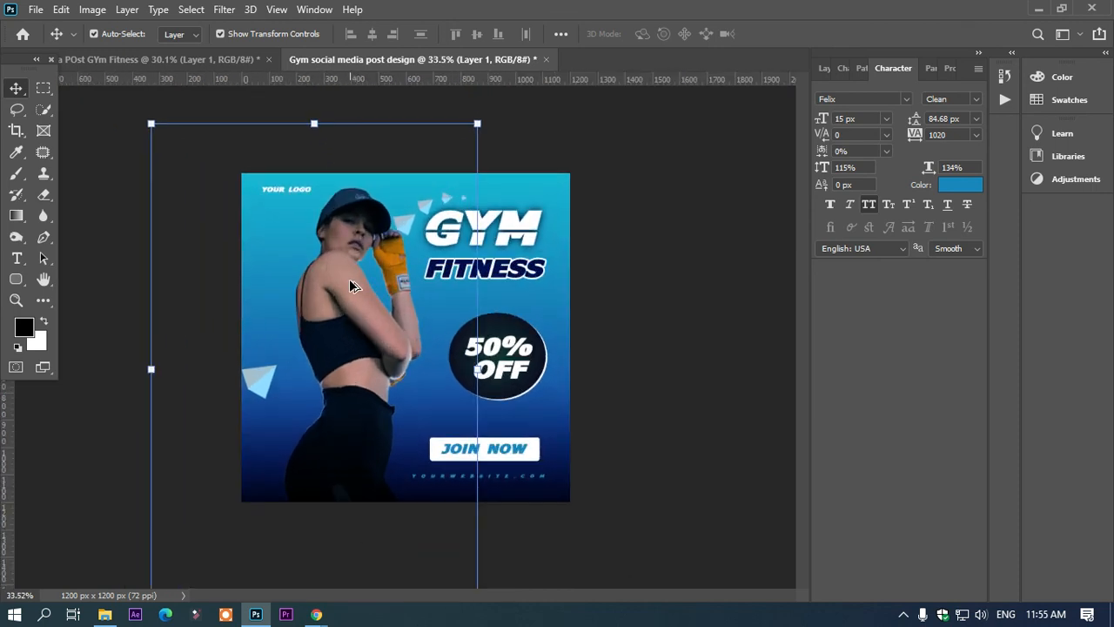
scroll(349, 279, down, 2)
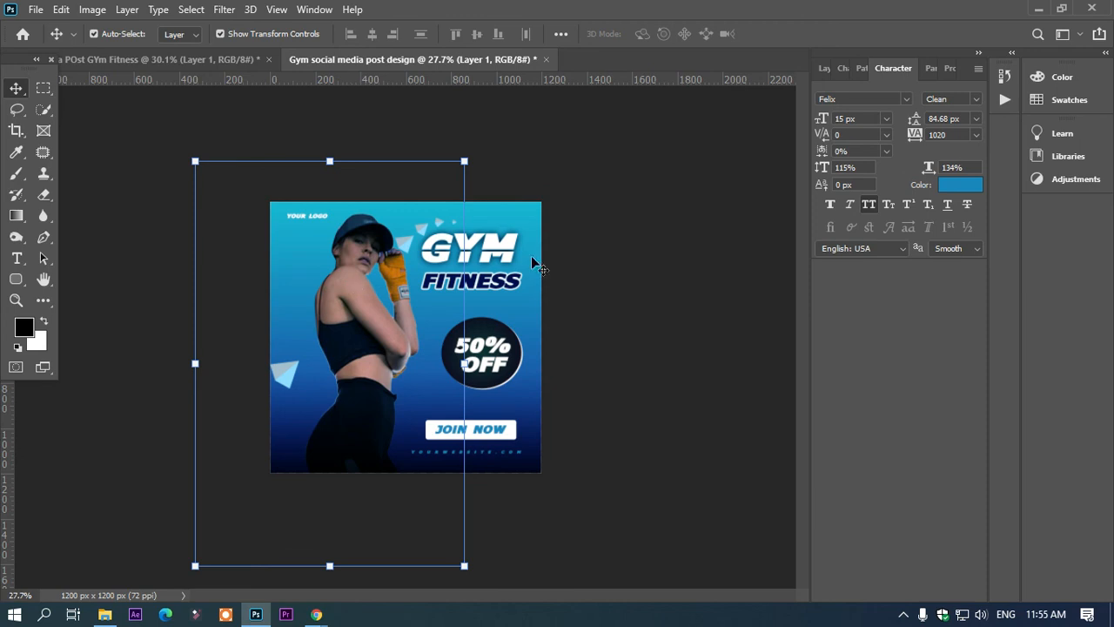
click(596, 257)
scroll(595, 261, down, 2)
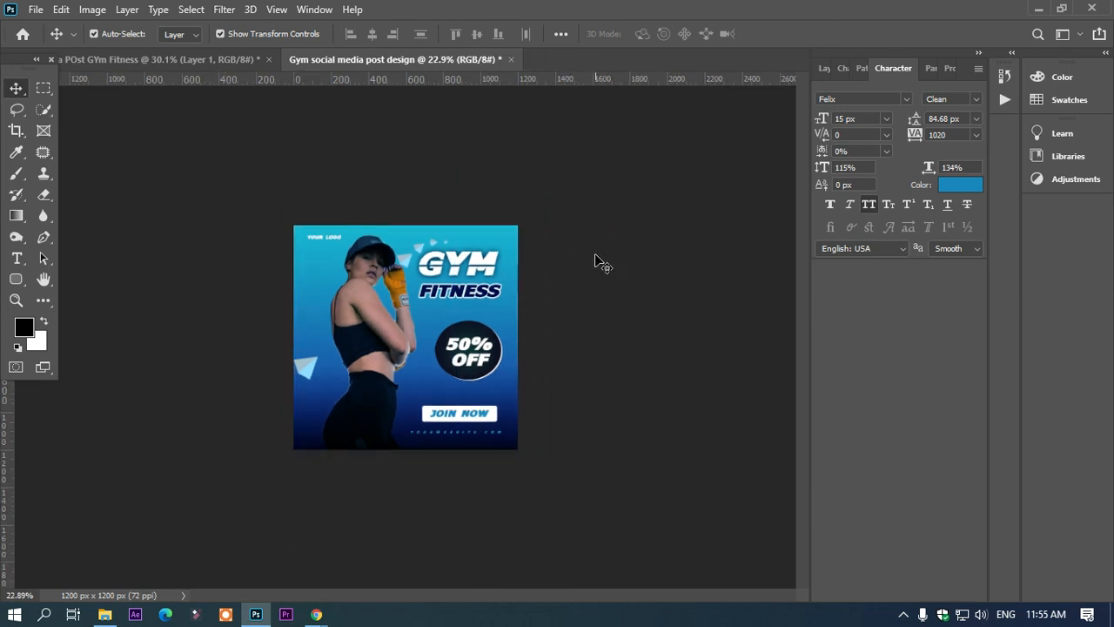